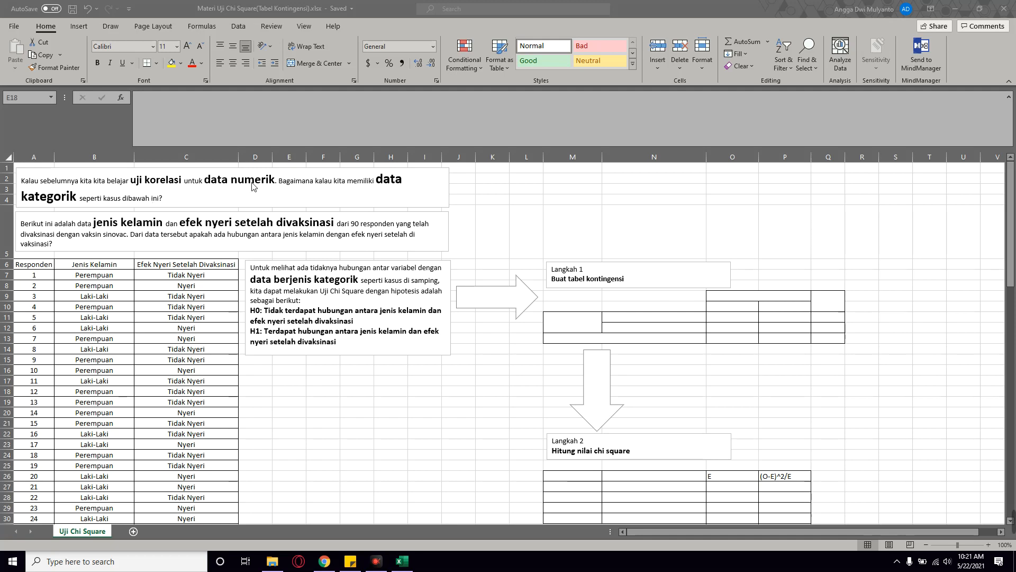
Examine the introduction's numeric and categorical data wording and the categories in the Jenis Kelamin column
click(271, 185)
drag(281, 184, 205, 181)
drag(316, 180, 91, 210)
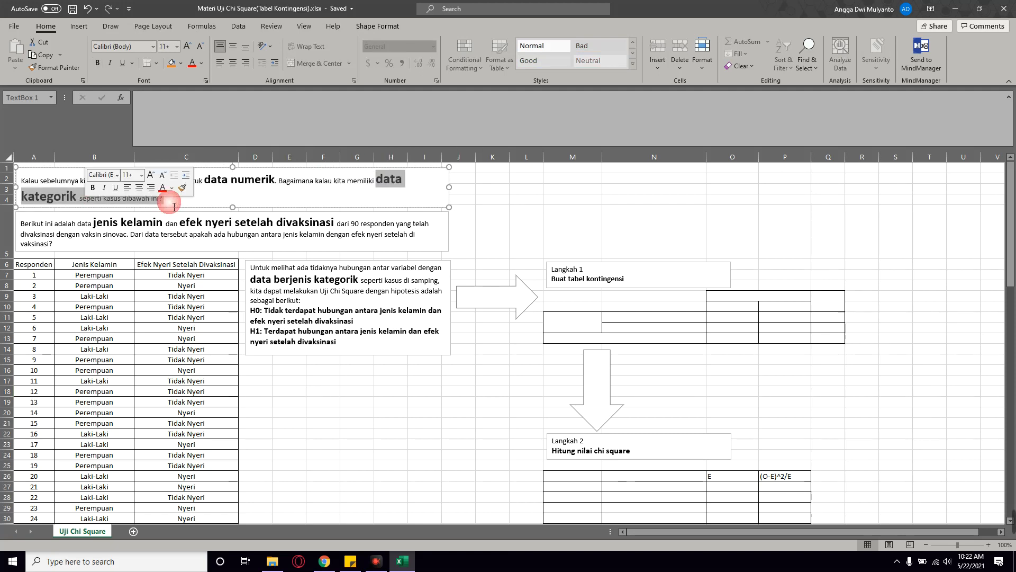
click(92, 272)
click(95, 327)
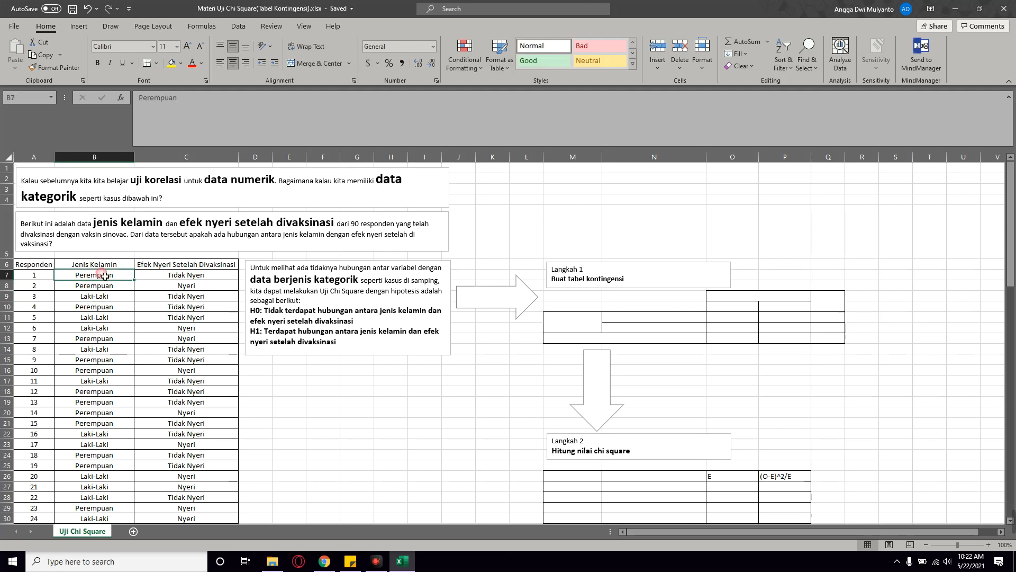
click(94, 273)
click(100, 322)
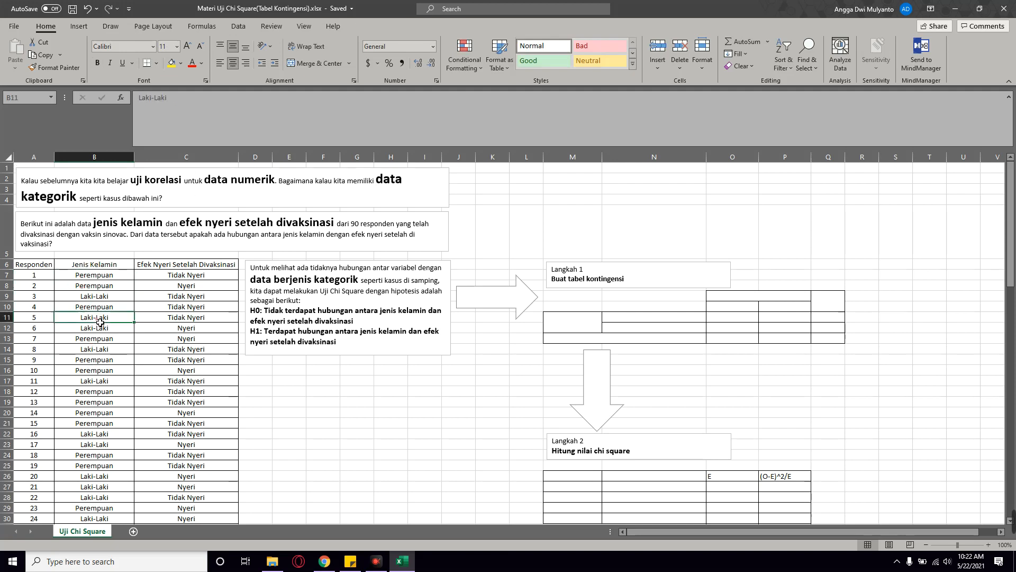
click(112, 268)
click(106, 287)
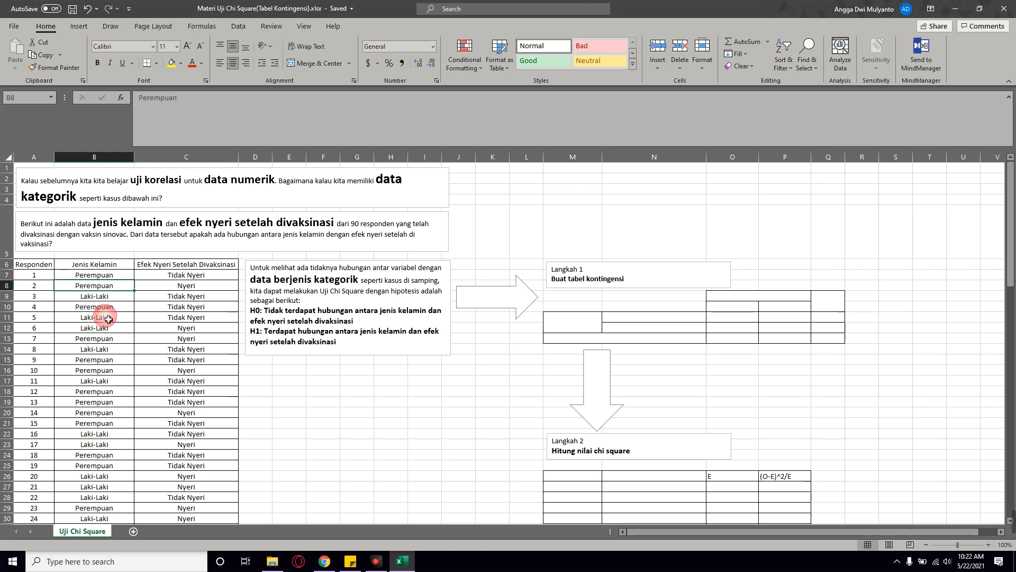
click(105, 317)
Examine the categories in the Efek Nyeri Setelah Divaksinasi column and look through the full list of respondents
click(178, 267)
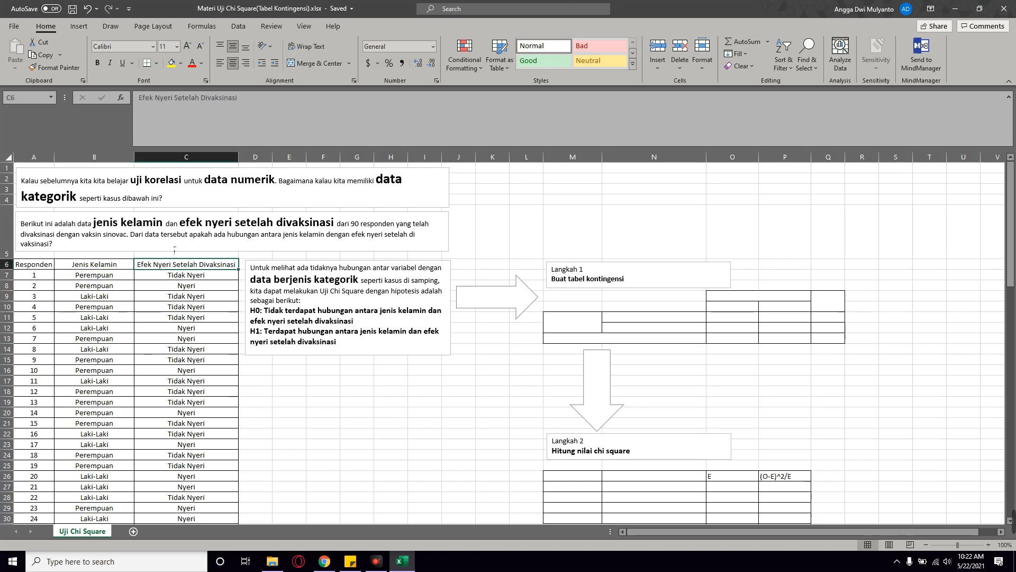
click(192, 278)
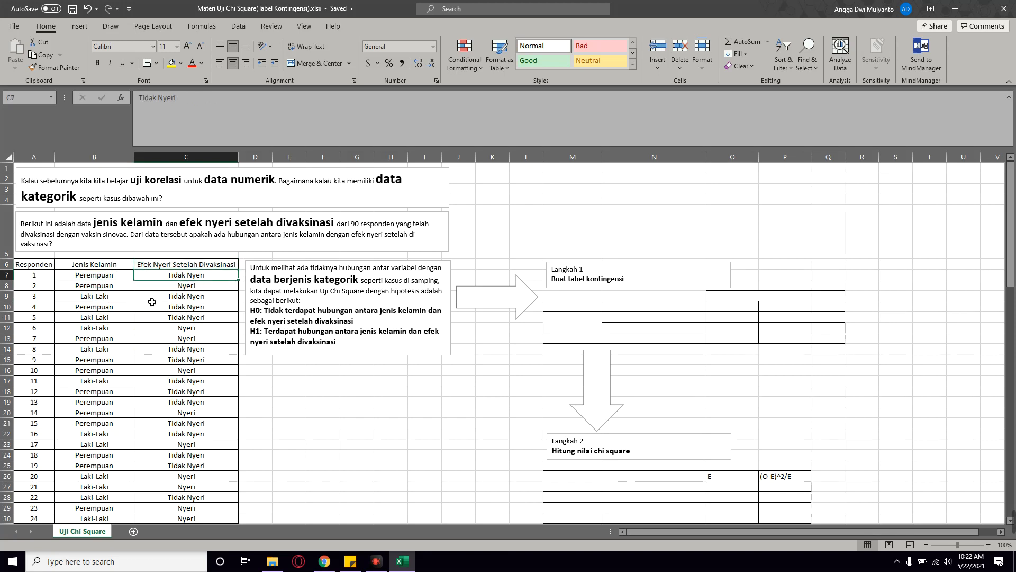
click(196, 287)
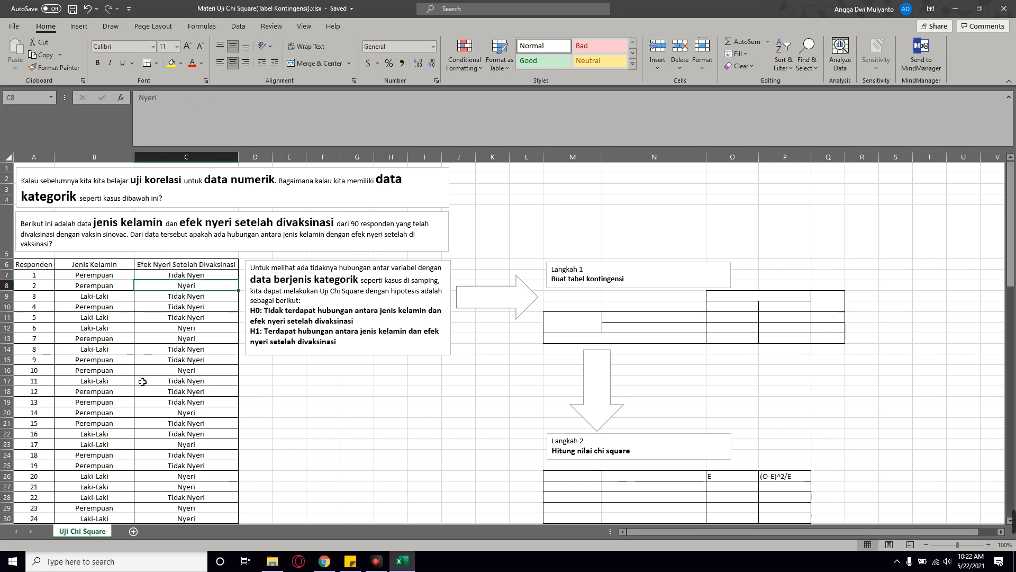
click(168, 350)
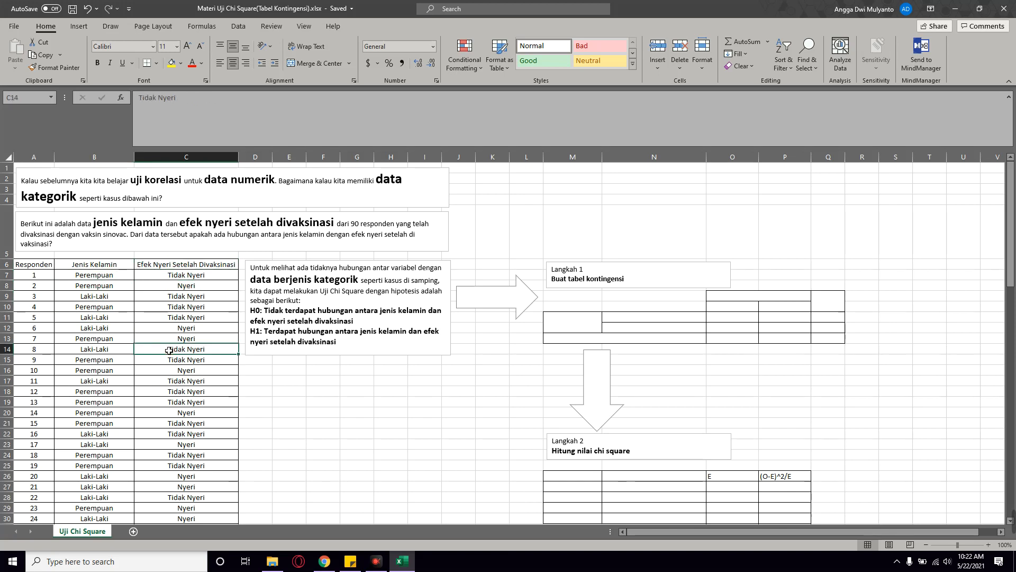
scroll(131, 305, down, 4)
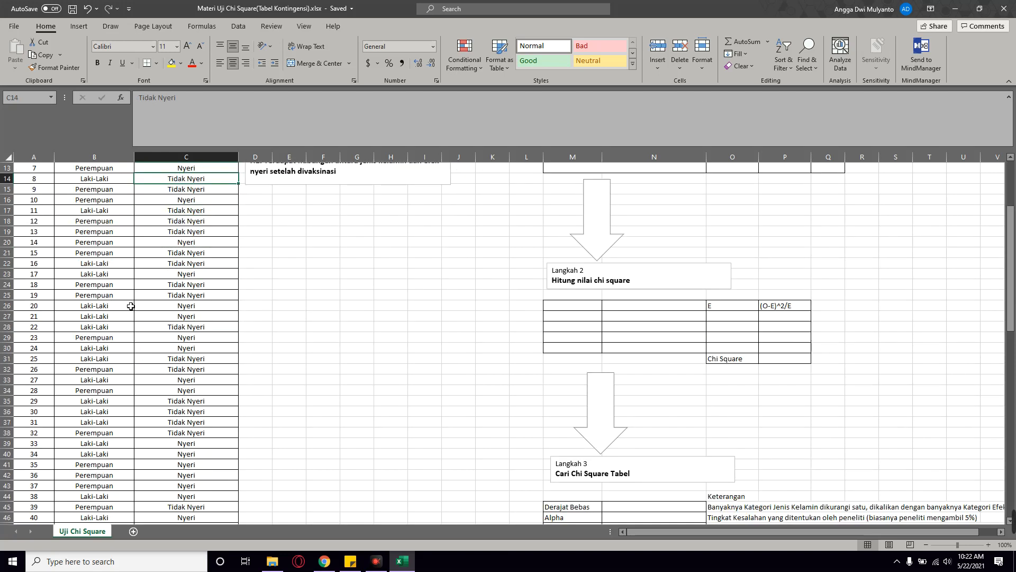
scroll(131, 306, down, 11)
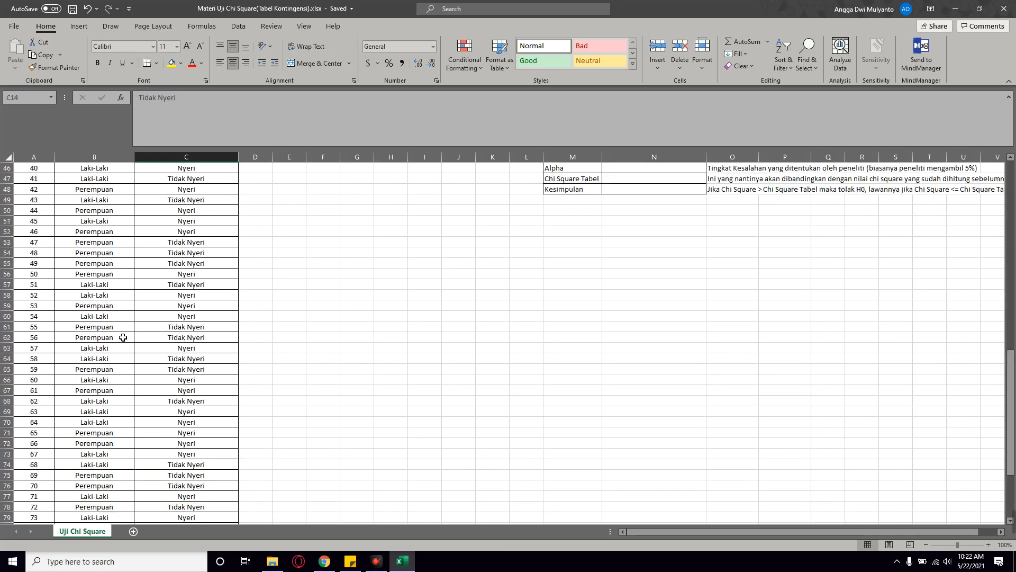
scroll(123, 337, up, 15)
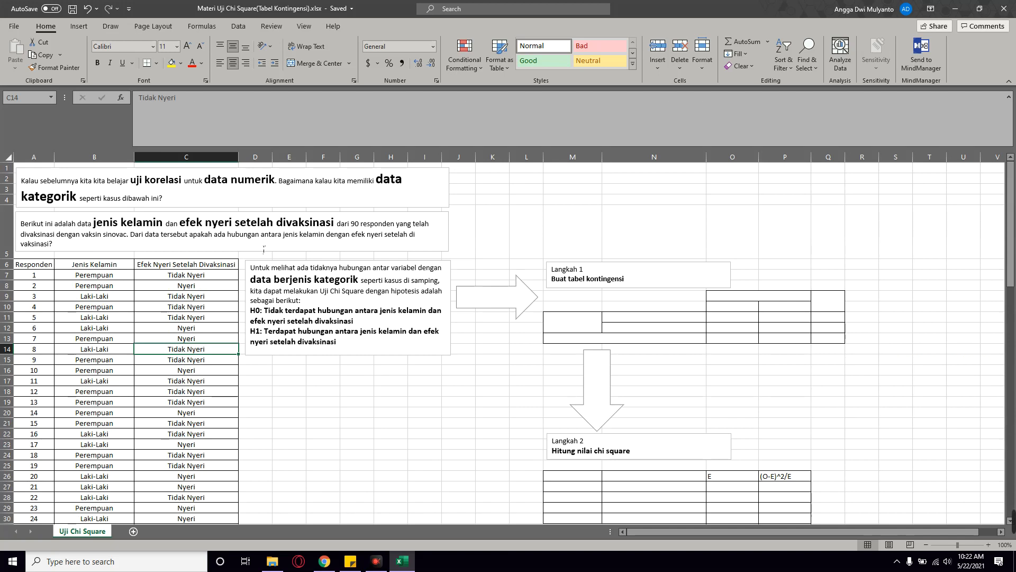
click(179, 316)
click(266, 423)
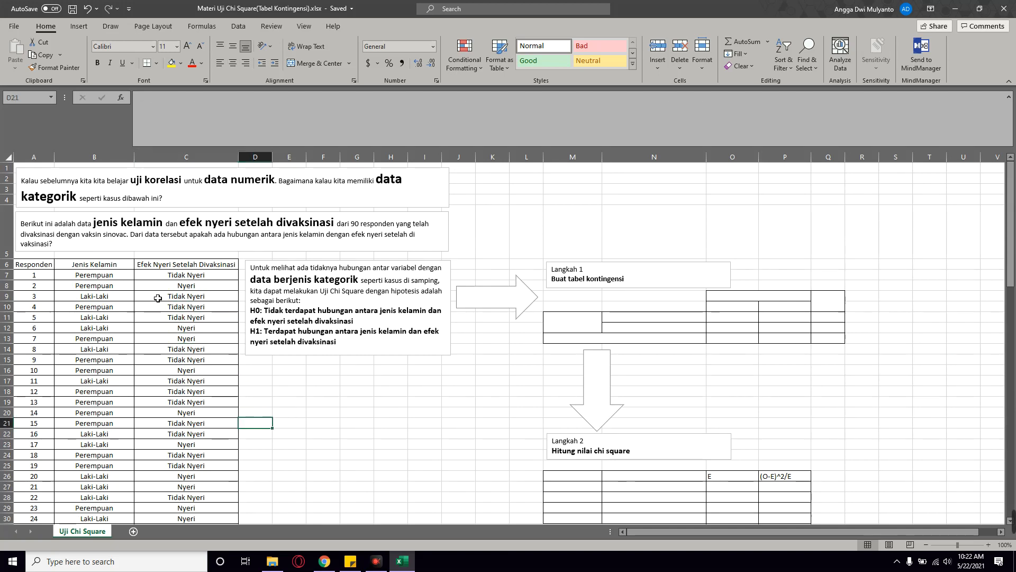
click(105, 267)
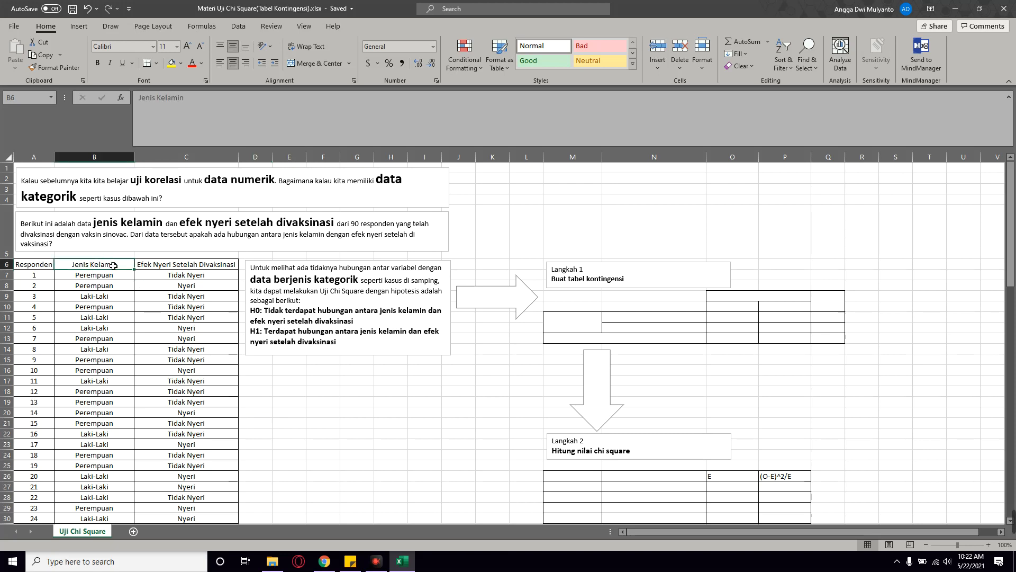
click(190, 265)
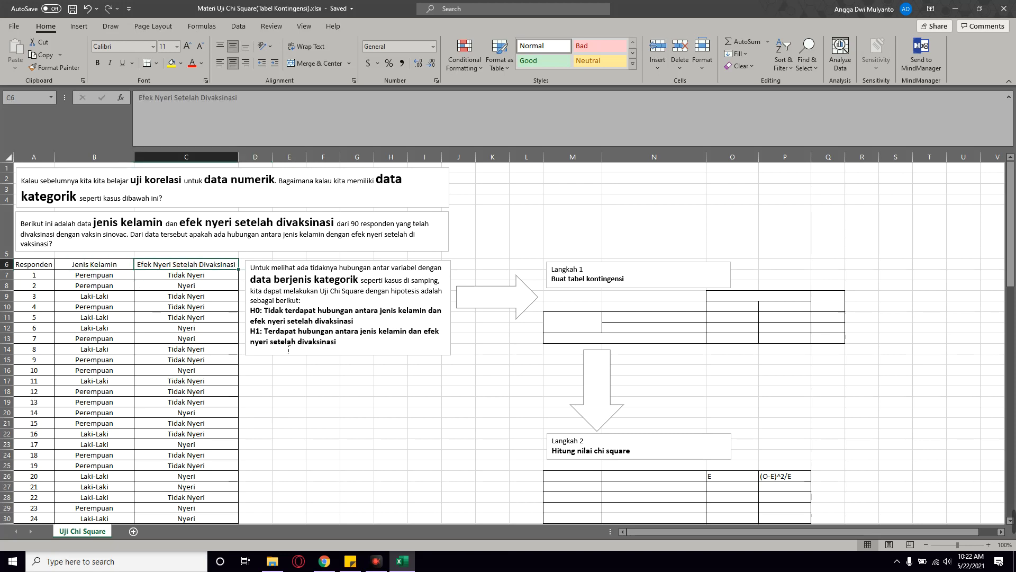
click(289, 424)
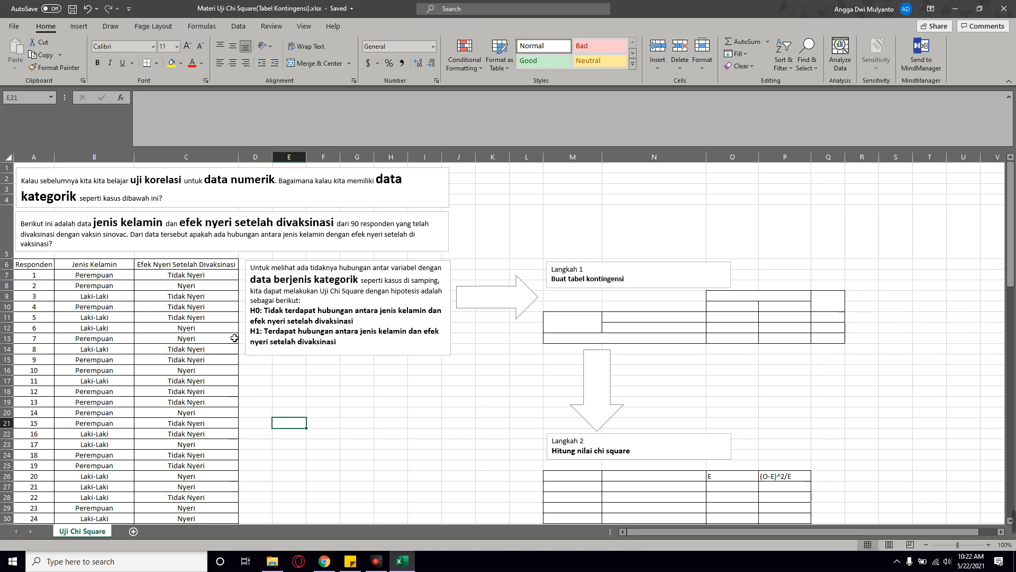
Read the Uji Chi Square explanation and its H0 and H1 hypotheses beside the two data columns
click(381, 269)
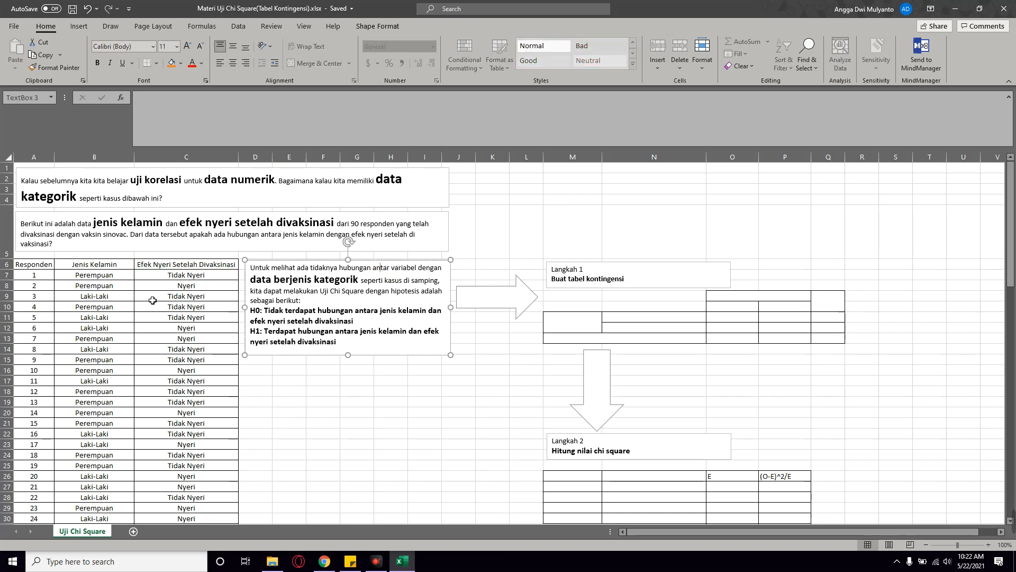
drag(111, 264, 181, 404)
click(369, 381)
click(416, 290)
drag(320, 289, 360, 298)
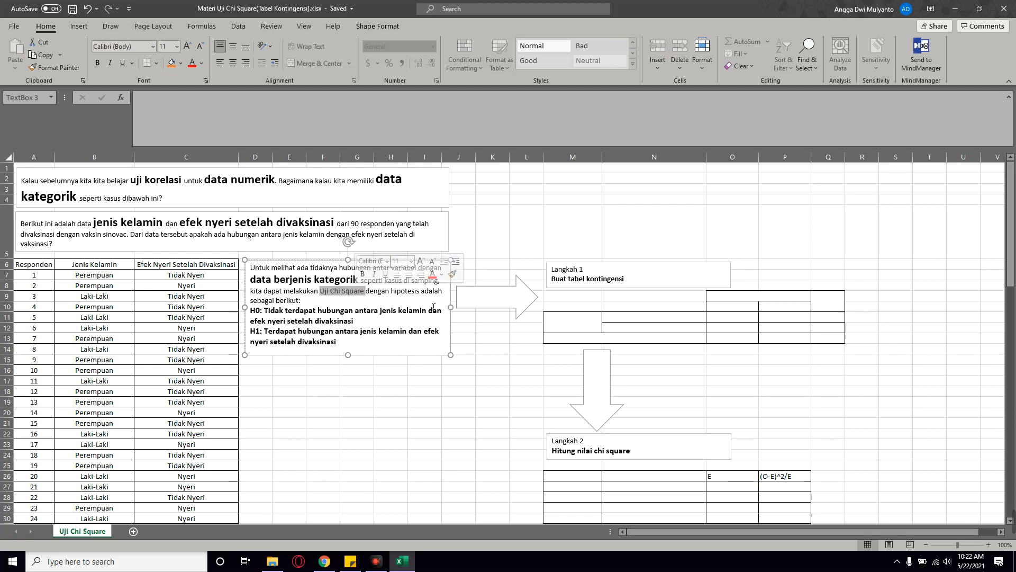
drag(392, 290, 425, 292)
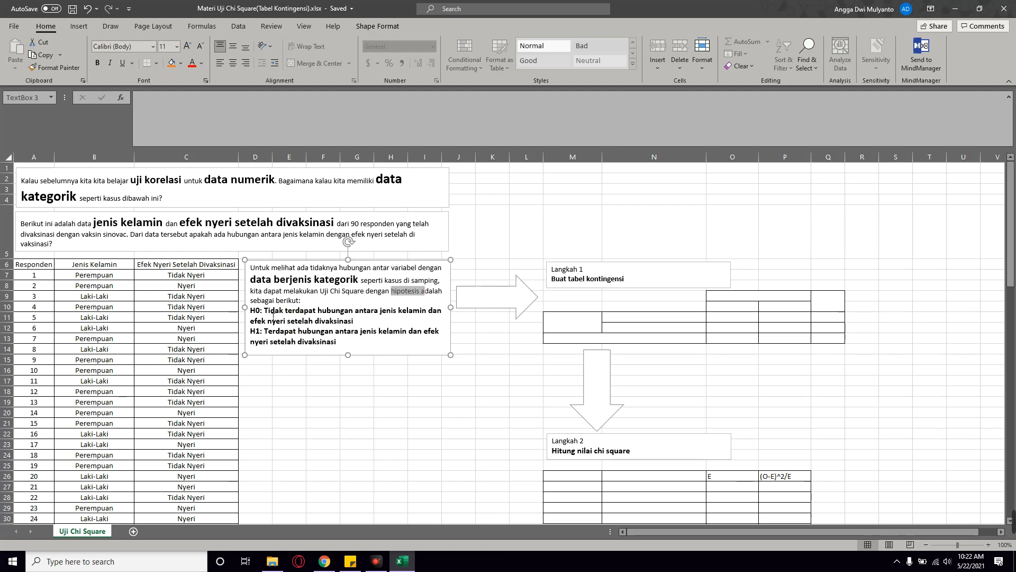
drag(257, 314, 272, 314)
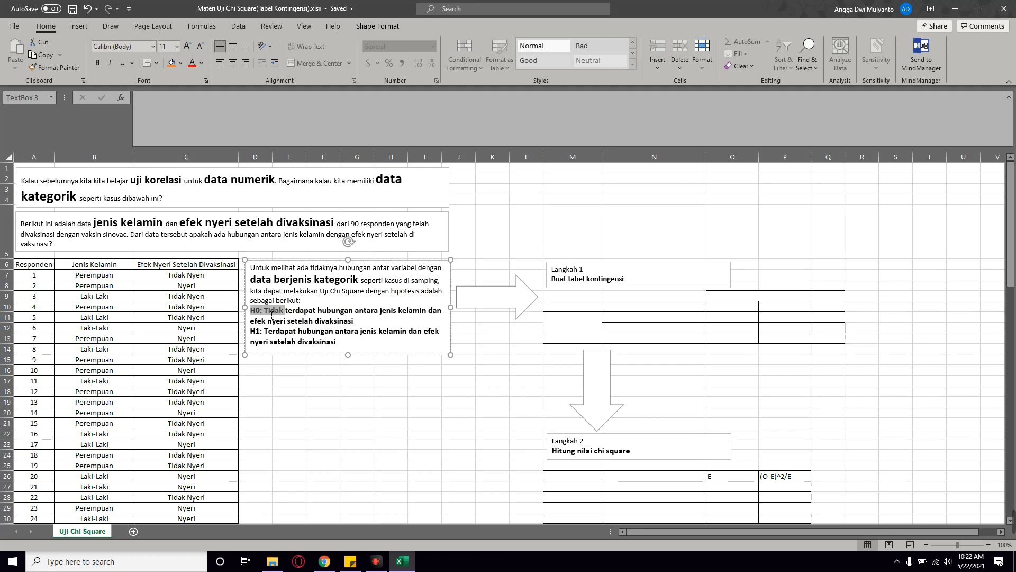
click(300, 312)
click(354, 315)
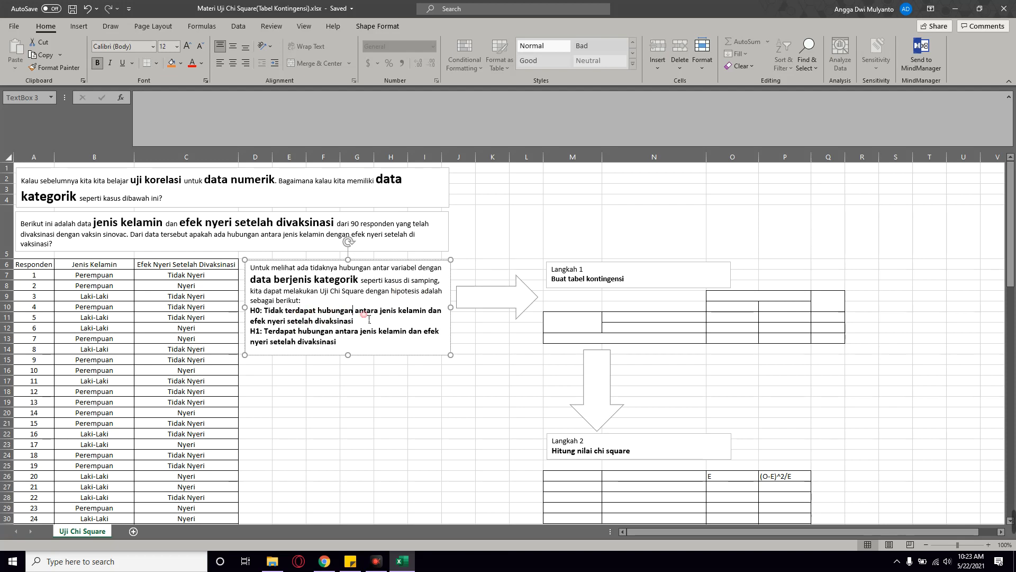
click(400, 312)
drag(353, 321, 299, 316)
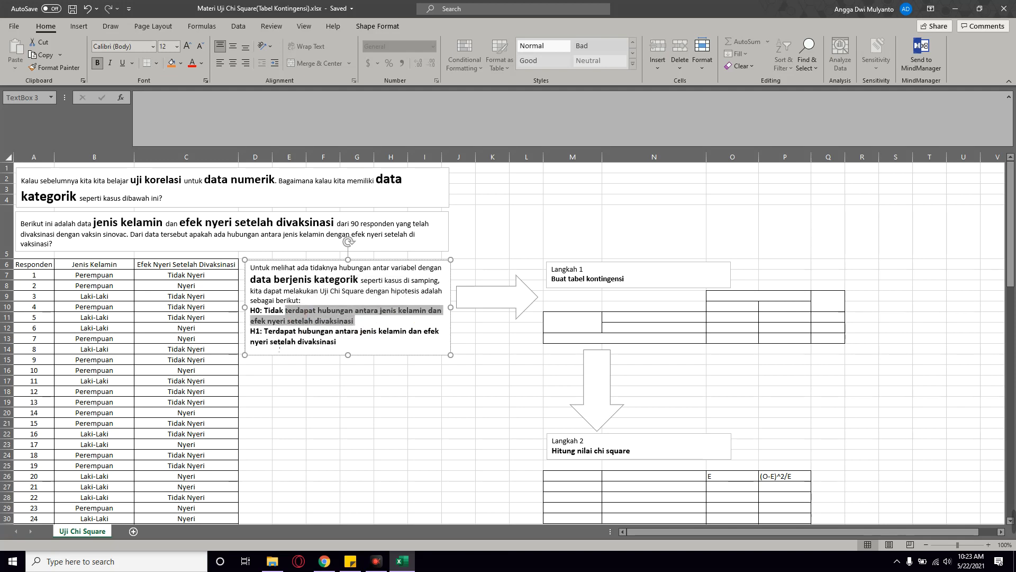
click(297, 331)
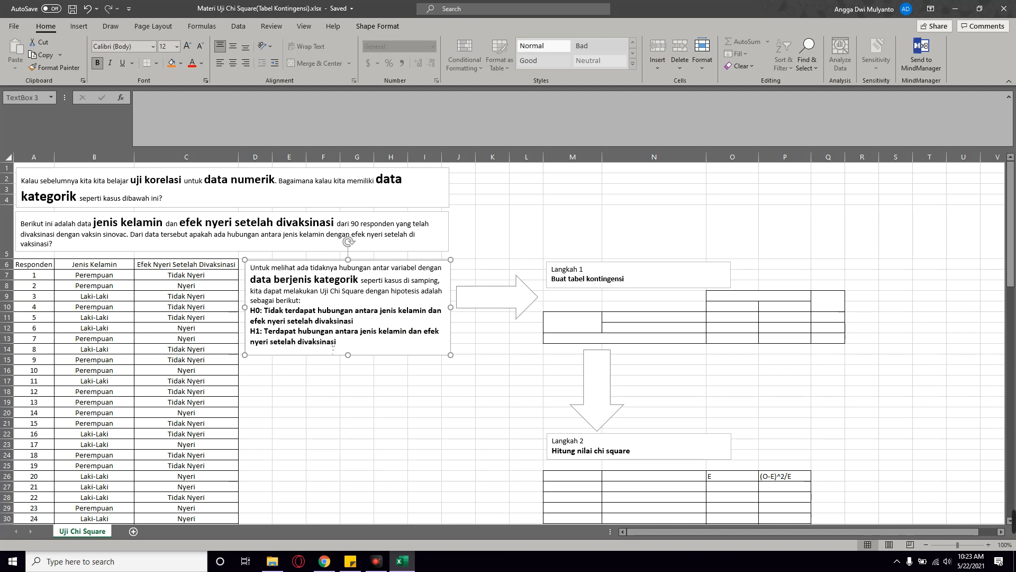
drag(336, 342, 268, 338)
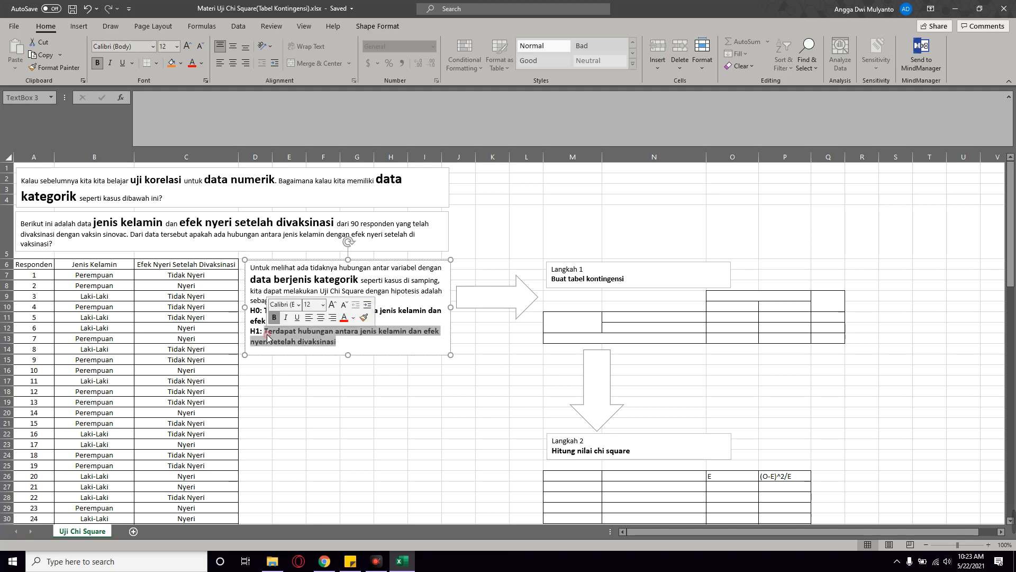
Examine the Langkah 1 instruction and compare the blank contingency table's row cells with the Jenis Kelamin data
click(682, 386)
click(578, 269)
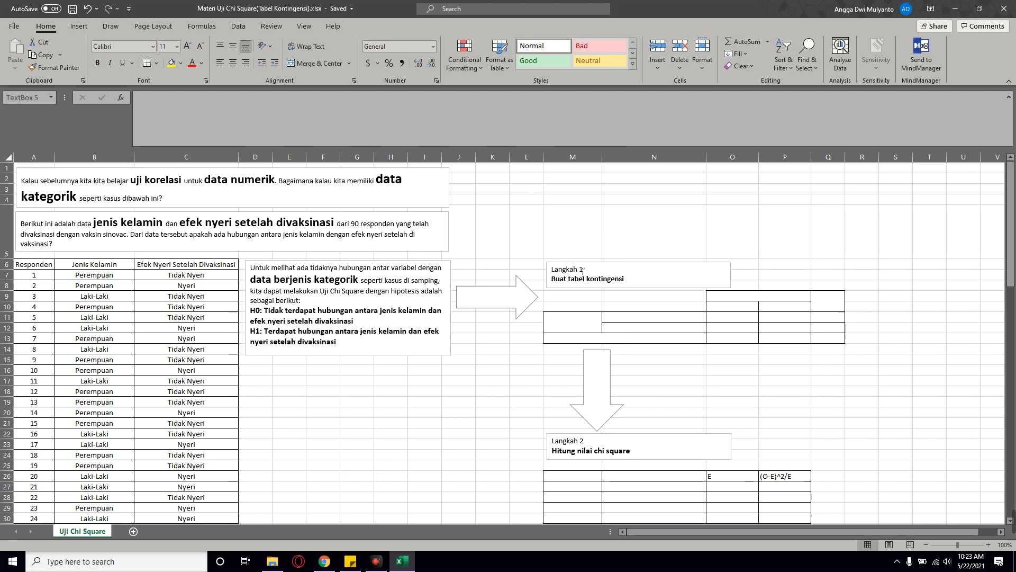
key(End)
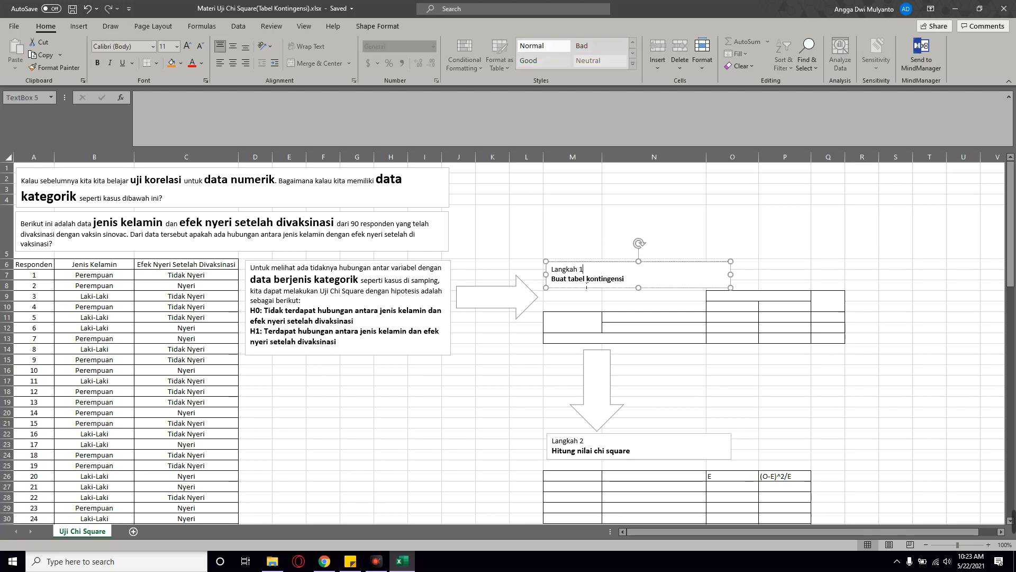
click(587, 283)
click(639, 284)
click(392, 435)
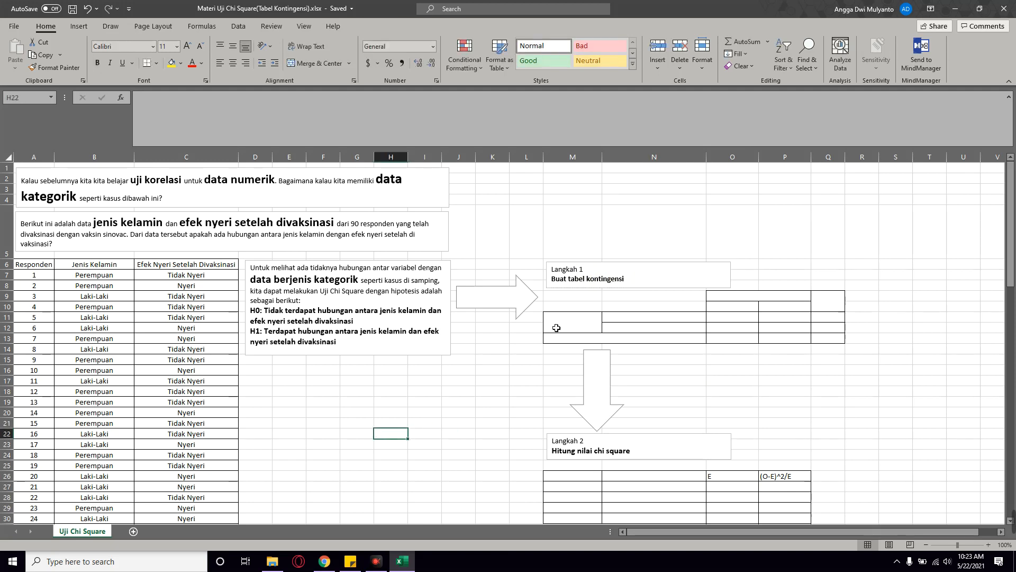
click(117, 266)
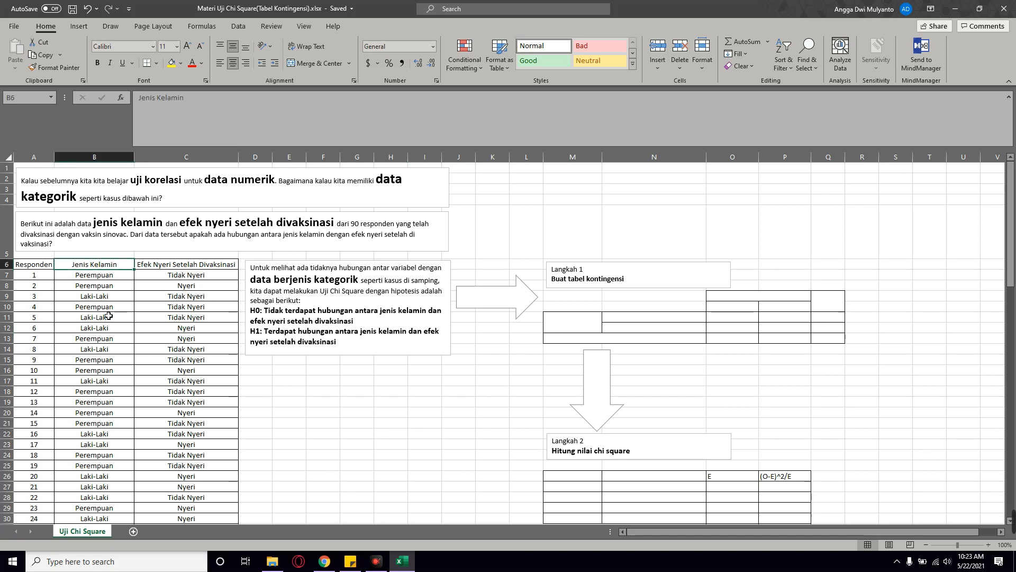
click(638, 318)
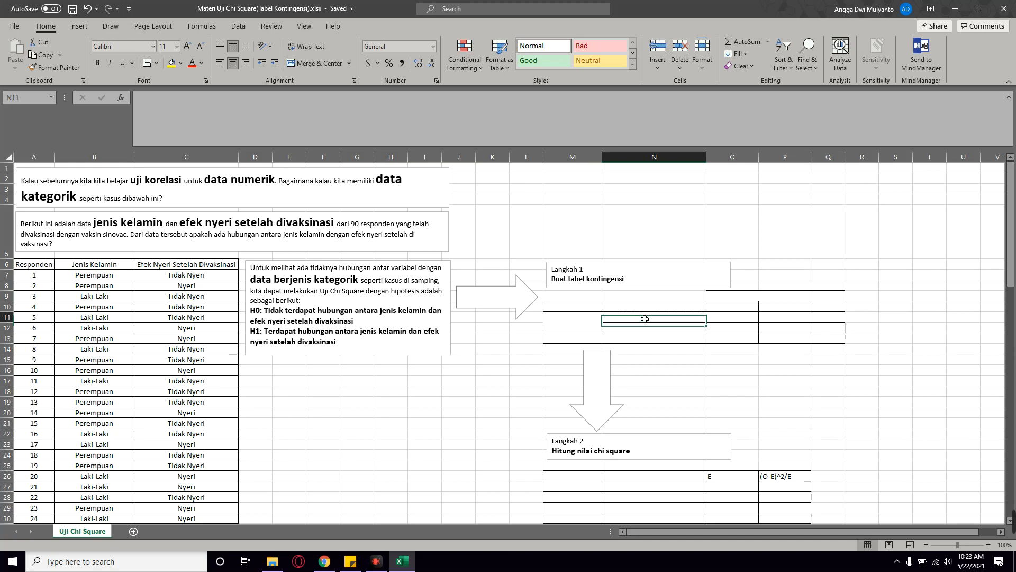
click(656, 329)
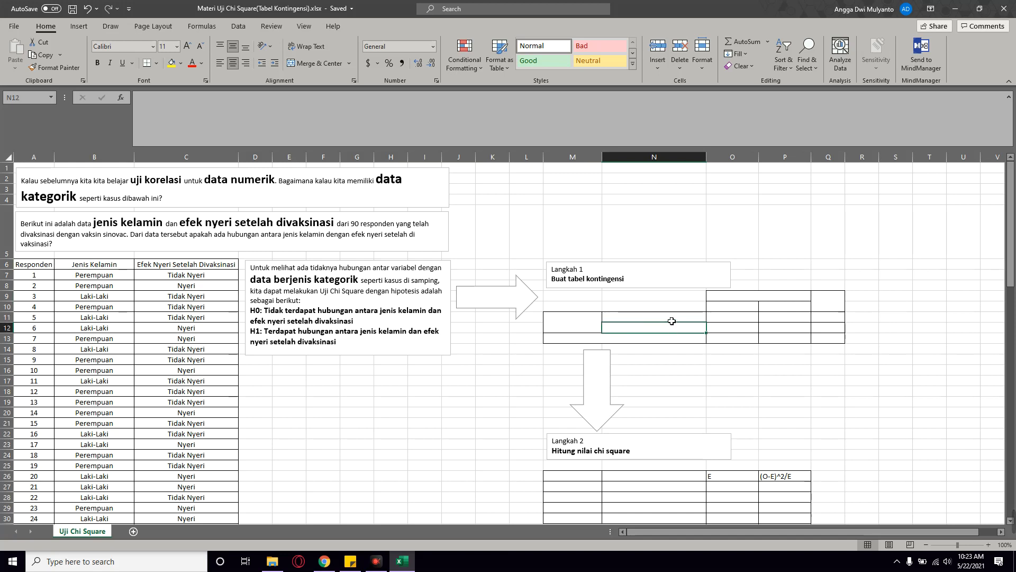
click(664, 319)
click(645, 329)
click(653, 319)
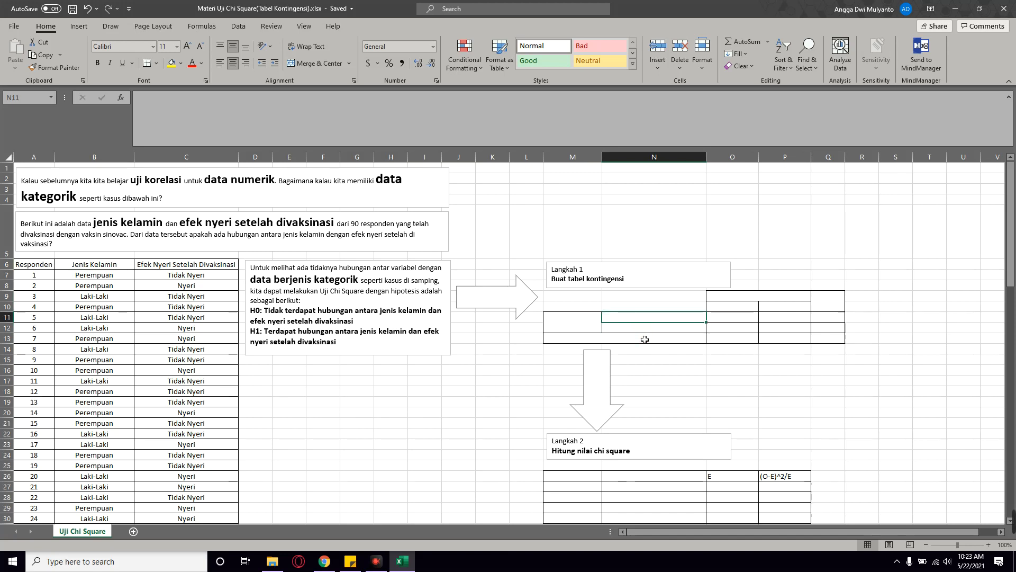
click(644, 331)
click(114, 299)
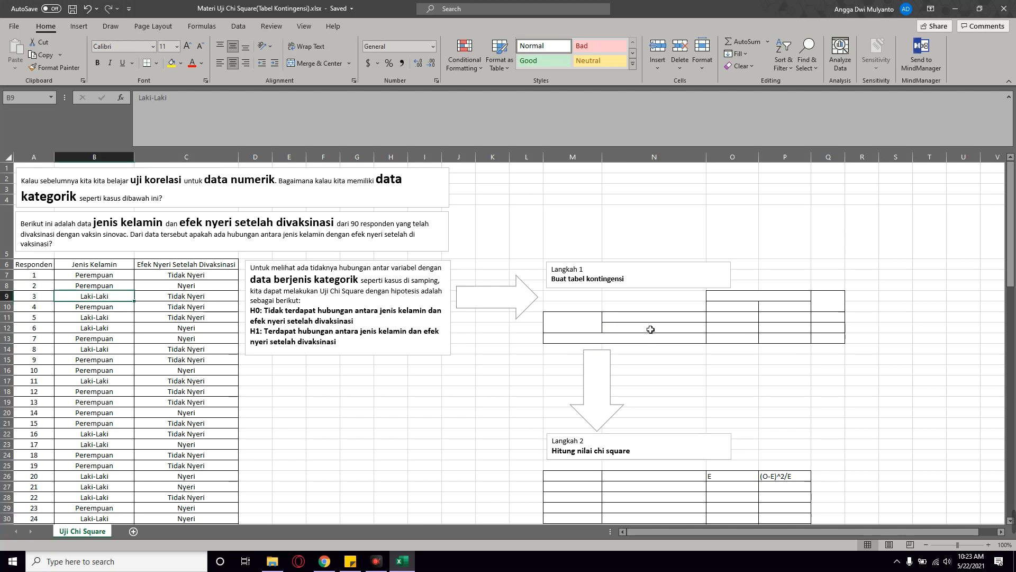
click(657, 333)
click(665, 314)
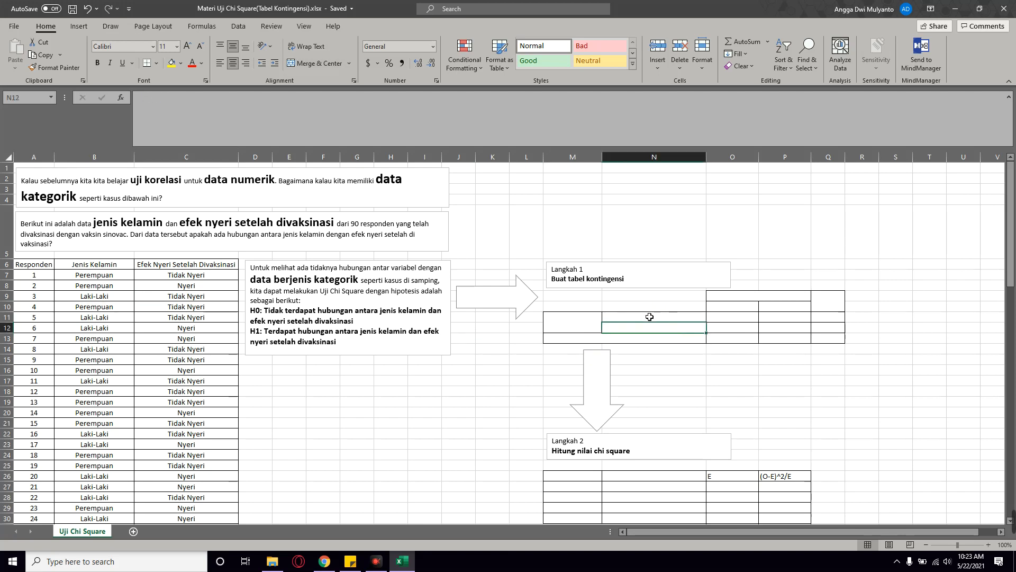
Enter Jenis Kelamin as the contingency table's row variable label in merged cell M11
click(624, 324)
click(579, 319)
text(J)
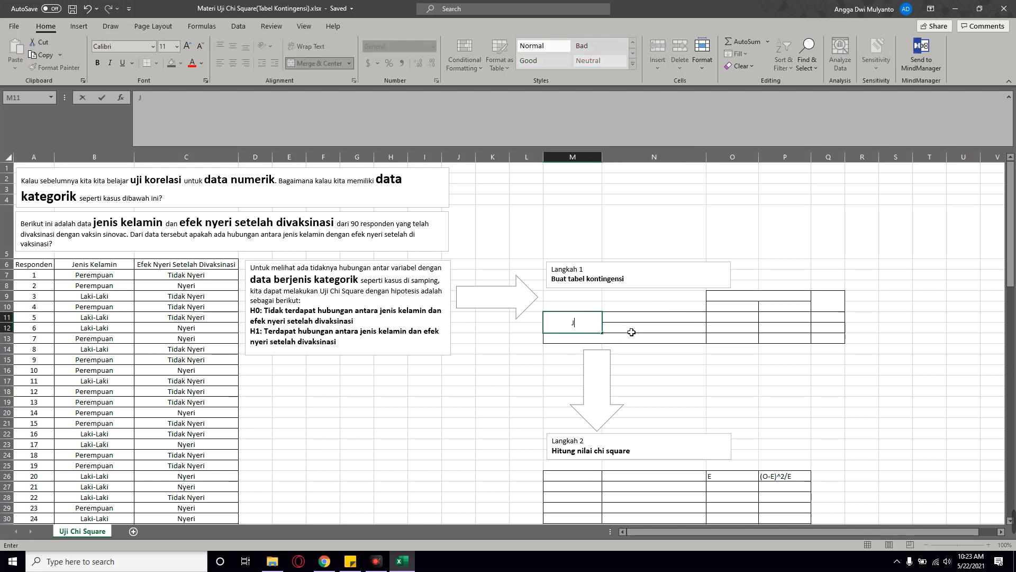
text(enis Kelamin)
key(Tab)
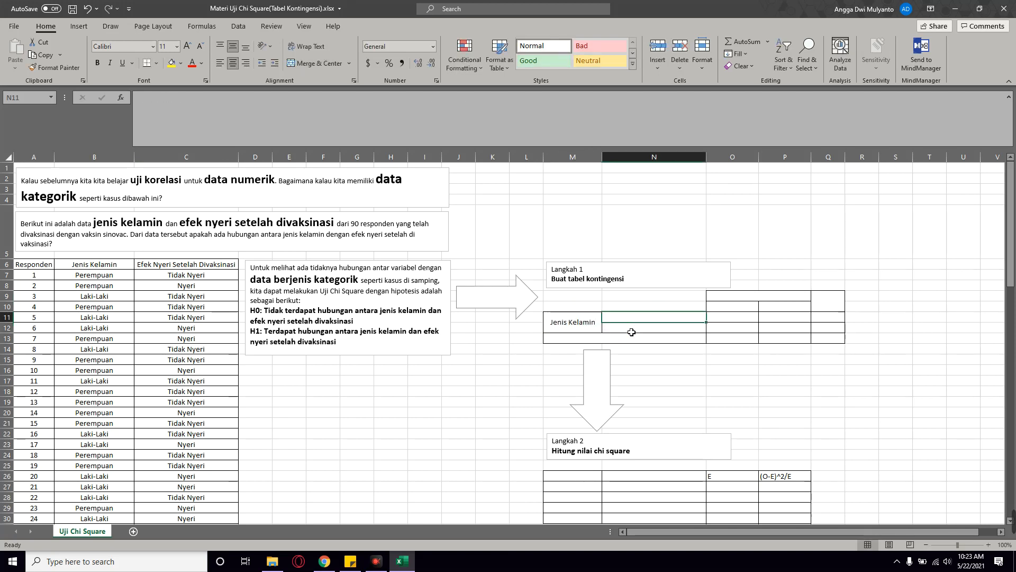
Enter the row categories Perempuan in N11 and Laki-Laki in N12 of the contingency table
text(P)
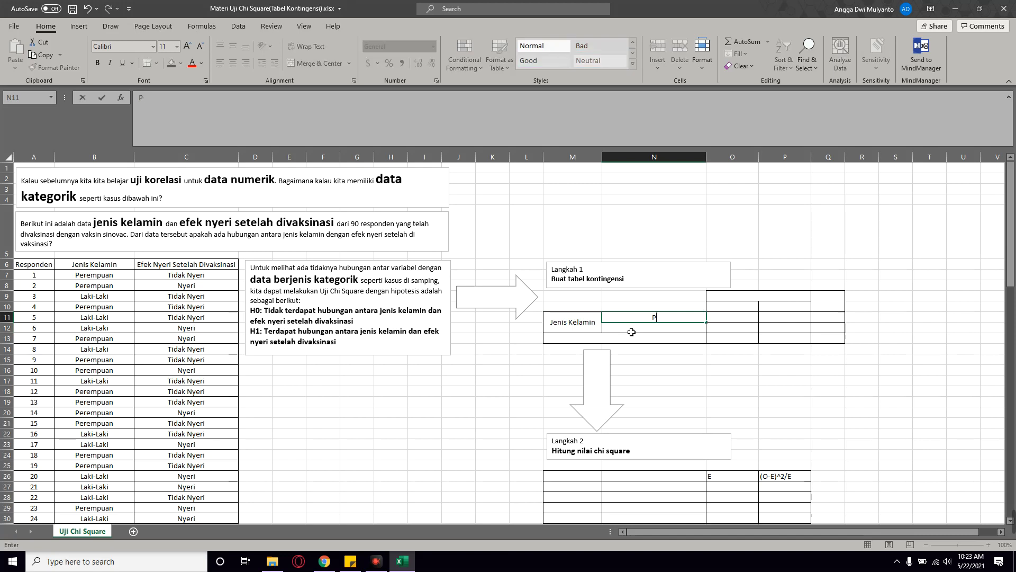
text(erempuan)
key(Return)
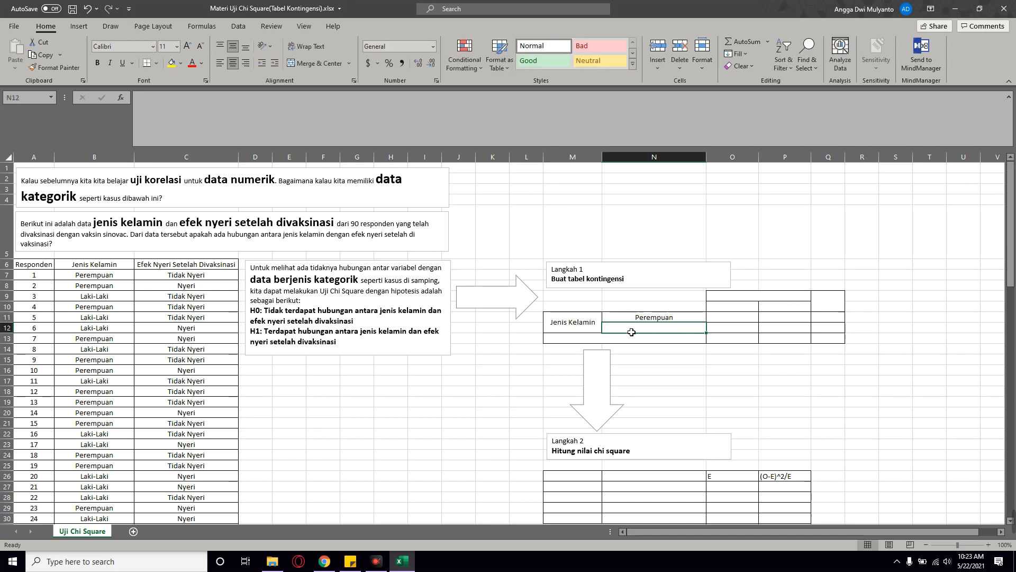
text(Laki-Laki)
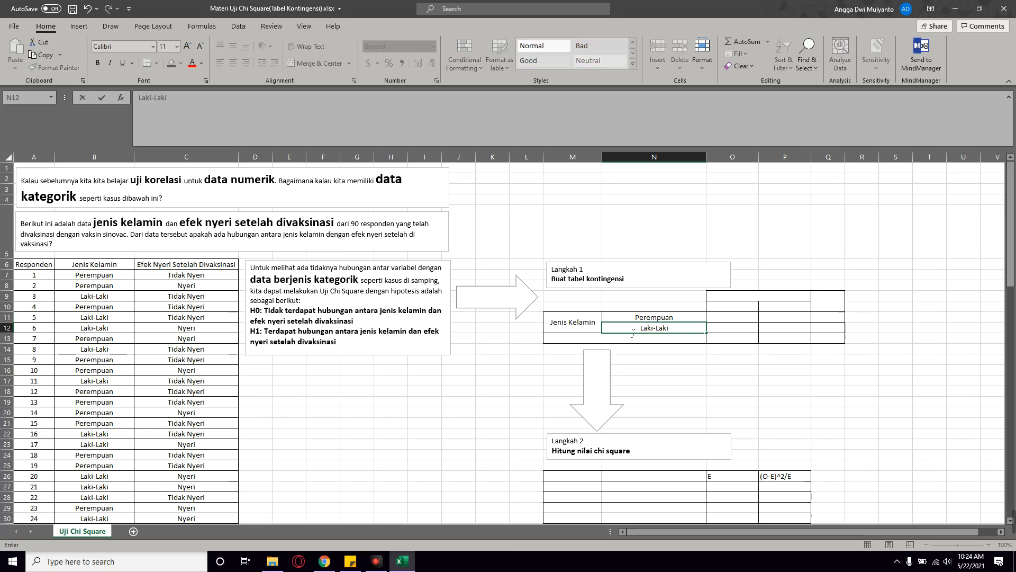
key(Tab)
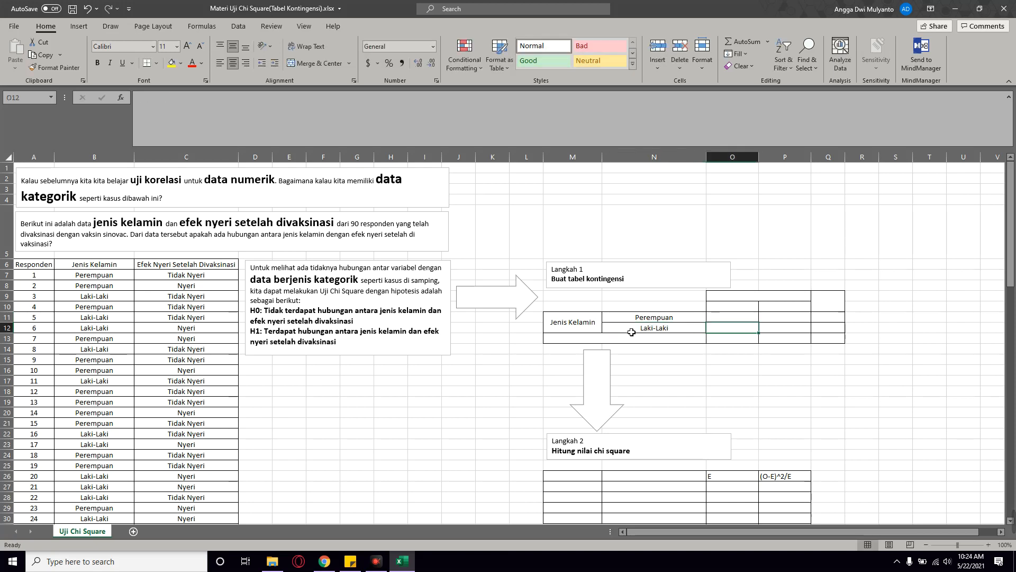
Copy the Efek Nyeri Setelah Divaksinasi heading from C6 into the contingency table's merged column heading cell O9
key(Up)
key(Up)
key(Up)
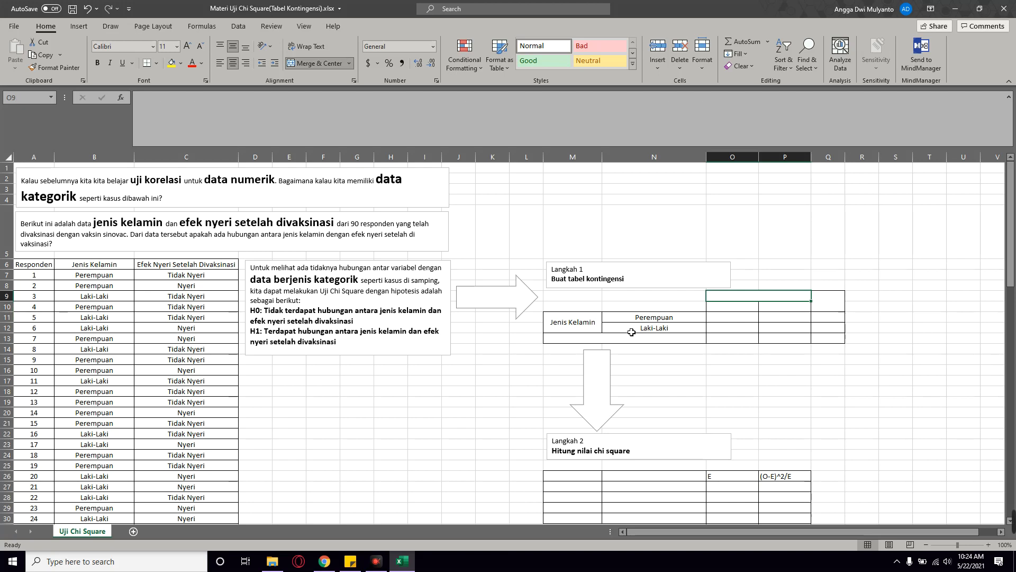
text(E)
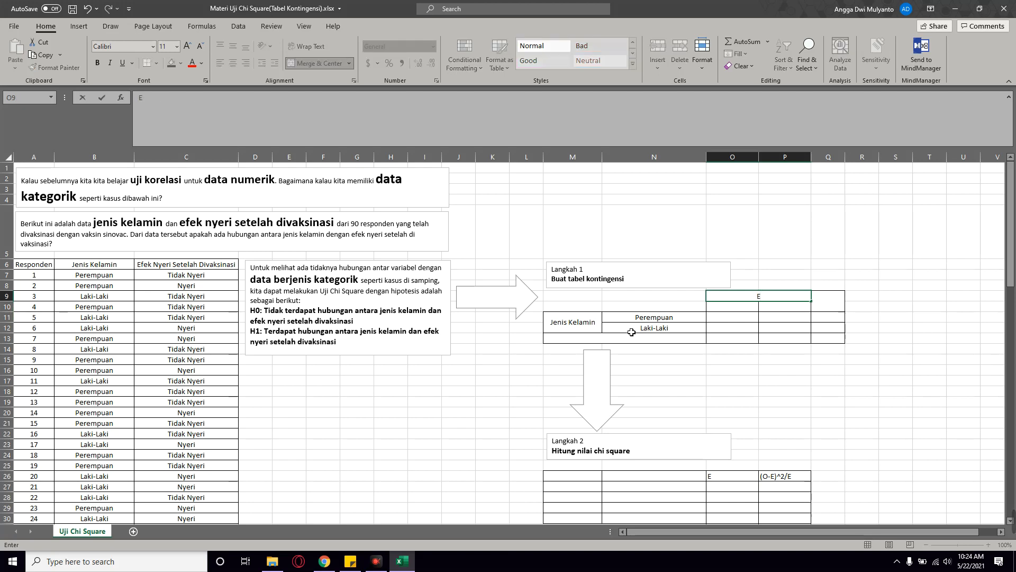
key(Left)
key(Left)
key(Left)
key(Left)
key(Left)
key(Left)
key(Left)
key(Left)
key(Left)
key(Left)
key(Left)
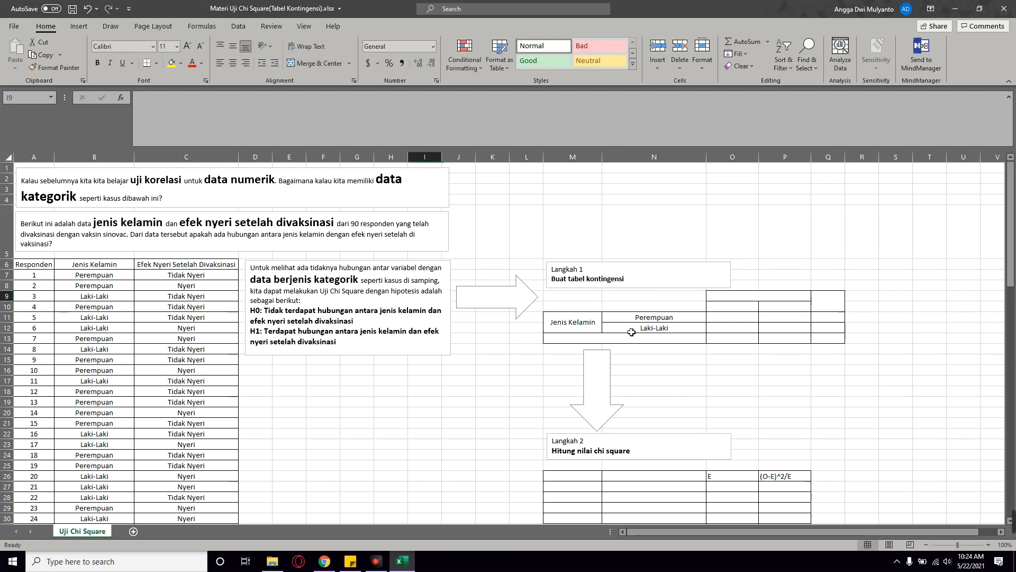
key(Left)
key(Up)
key(Up)
key(Up)
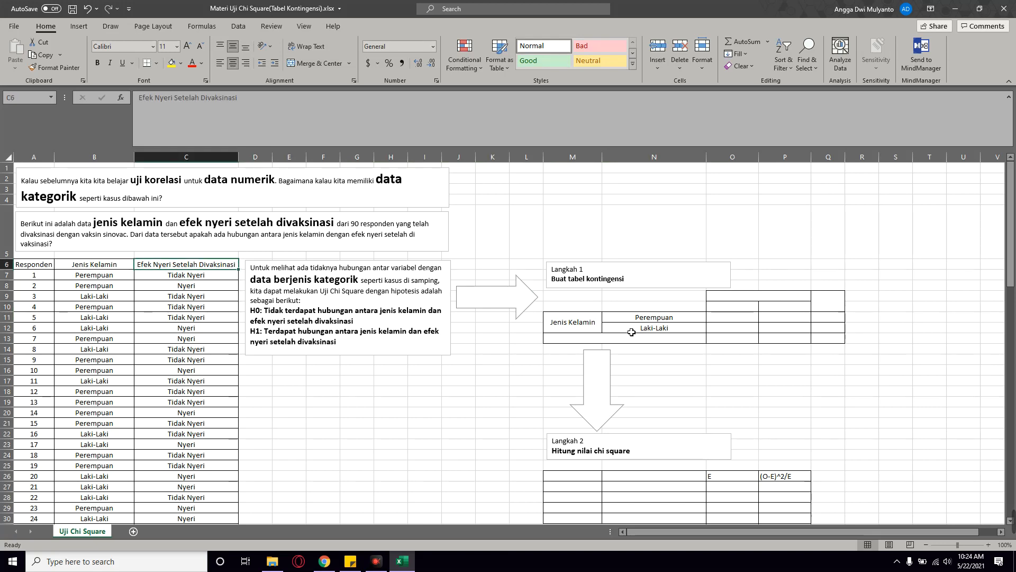
key(ctrl+c)
key(Right)
key(Right)
key(Right)
key(Right)
key(Right)
key(Right)
key(Right)
key(Right)
key(Right)
key(Right)
key(Right)
key(Right)
key(Right)
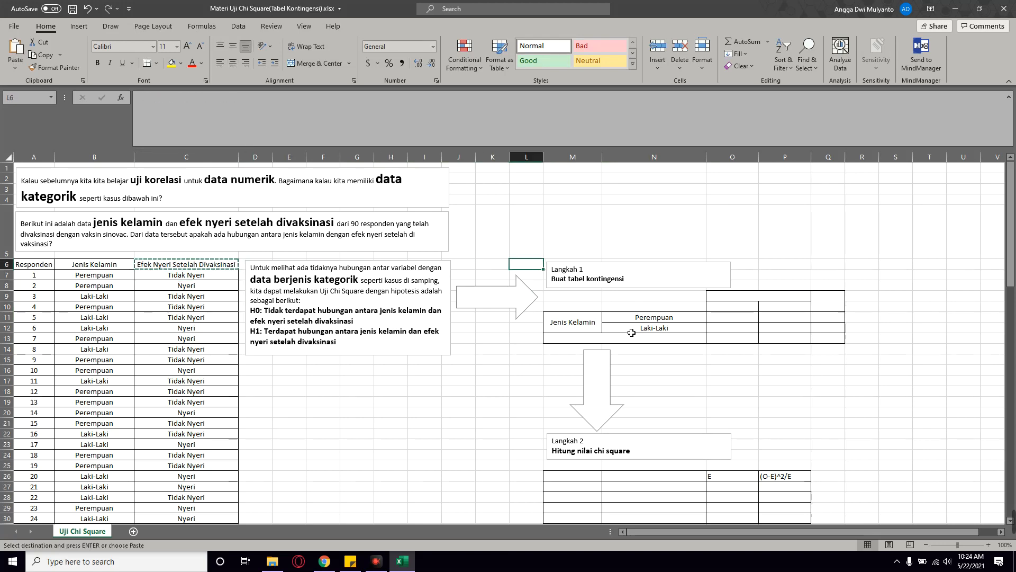
key(Down)
key(Down)
key(Left)
key(Down)
key(ctrl+v)
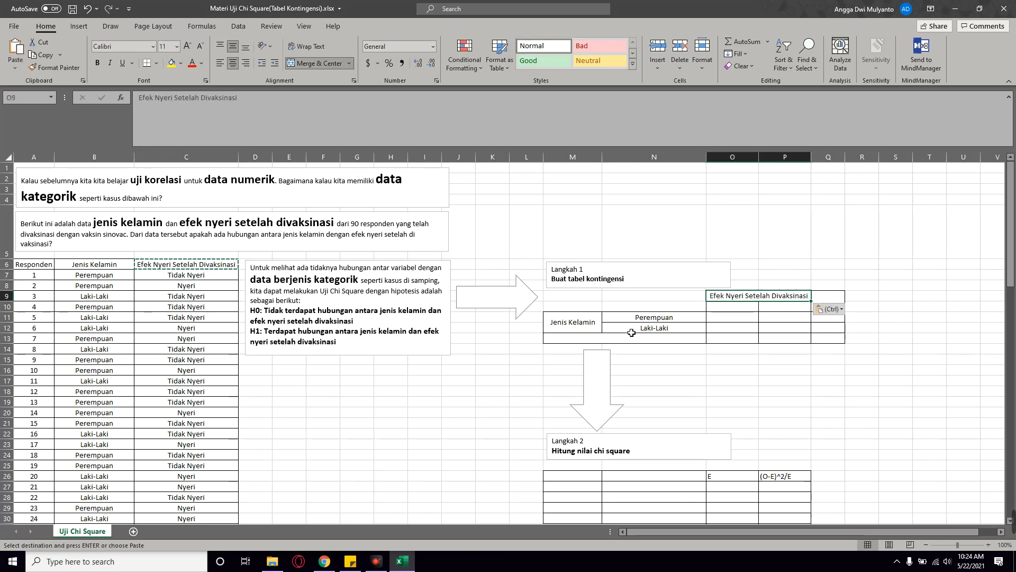
Enter the column categories Tidak Nyeri in O10 and Nyeri in P10 beneath the pasted heading
key(Down)
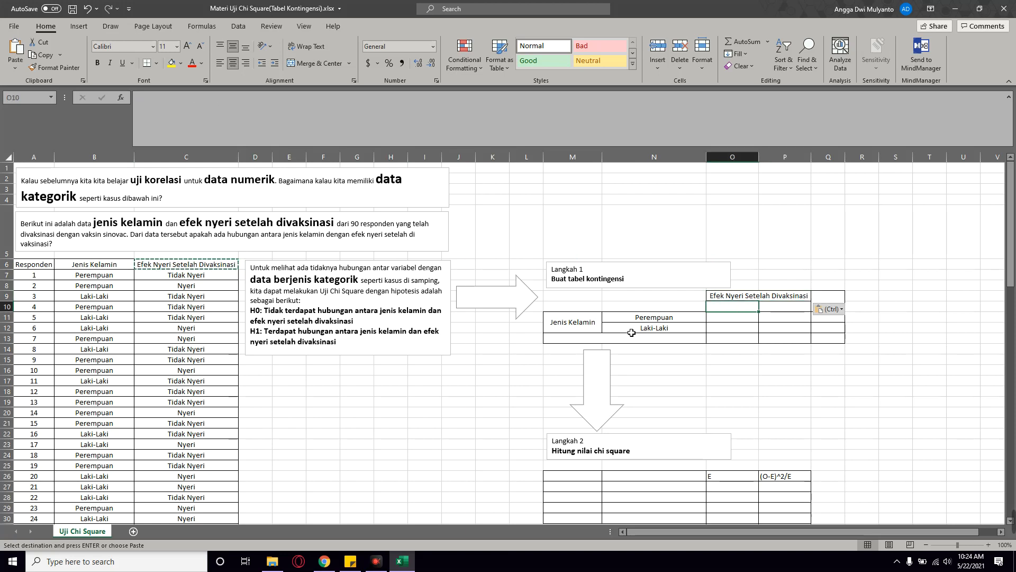
text(Tida)
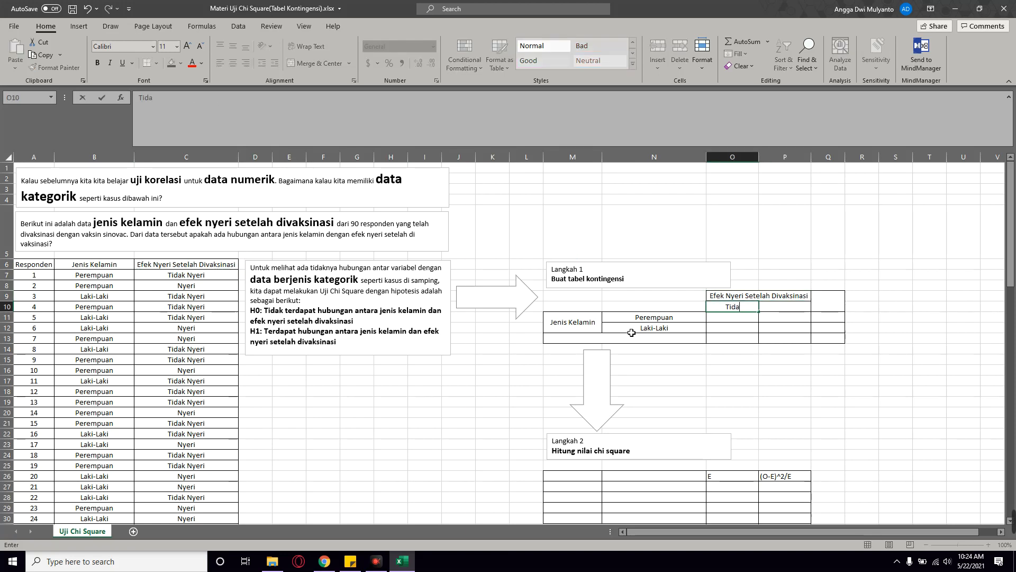
text(k Nyeri)
key(Tab)
text(Nyeri)
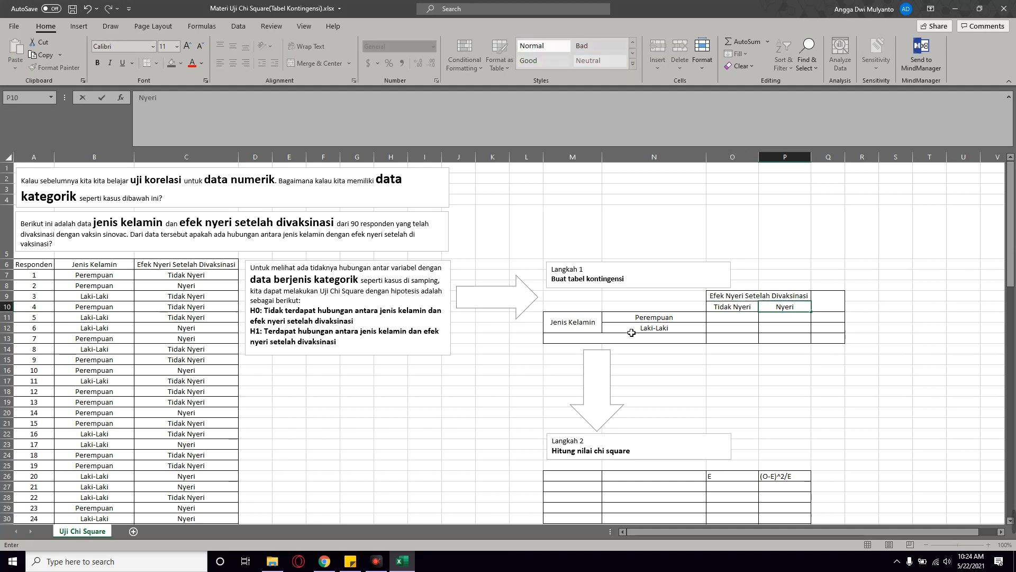
key(Tab)
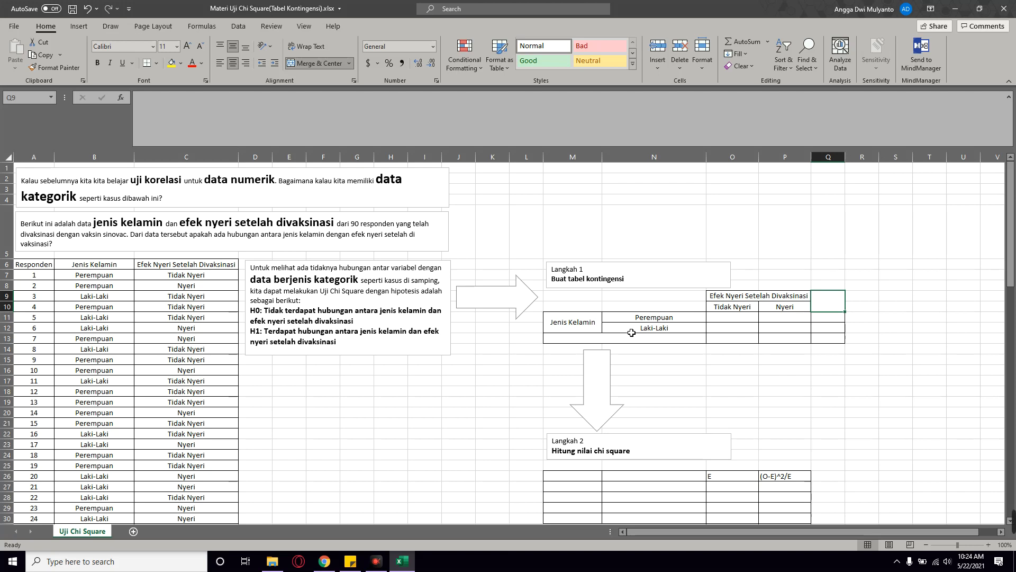
Label the contingency table's total column in merged cell Q9 and its total row in merged cell M13 as Jumlah
text(Jum)
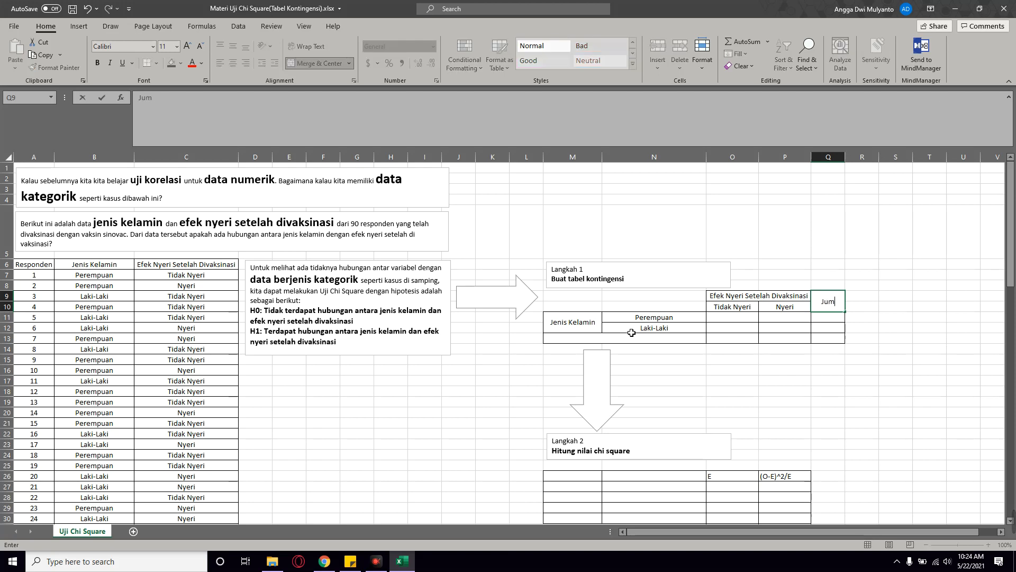
text(lah)
key(Return)
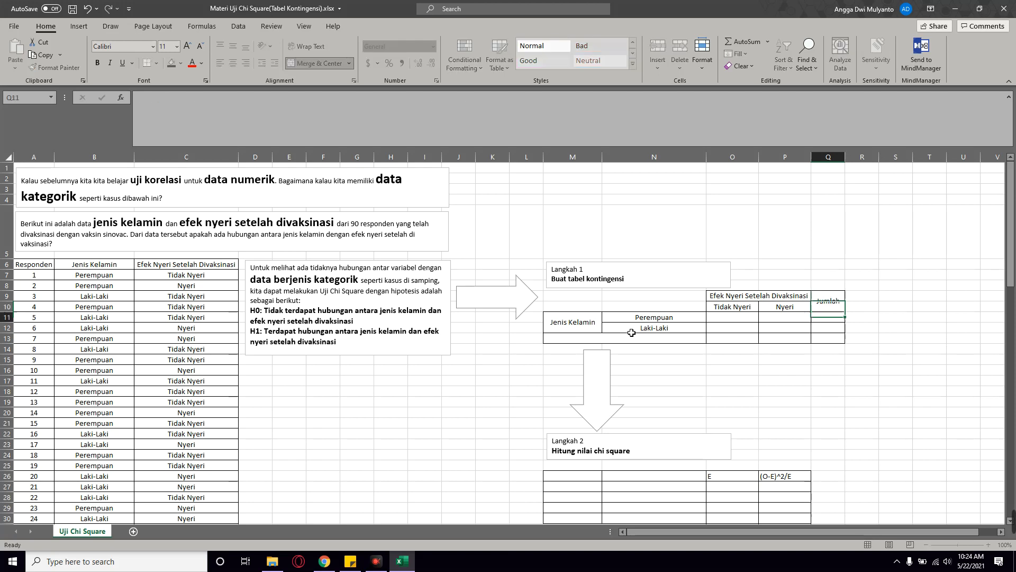
key(Return)
key(Return)
key(Left)
key(Left)
key(Left)
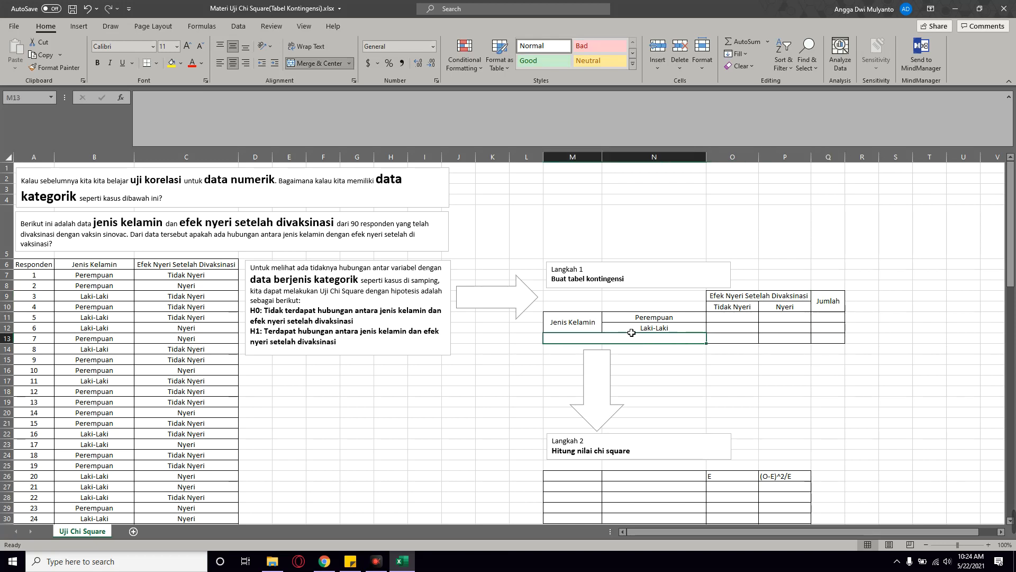
text(Jumlah)
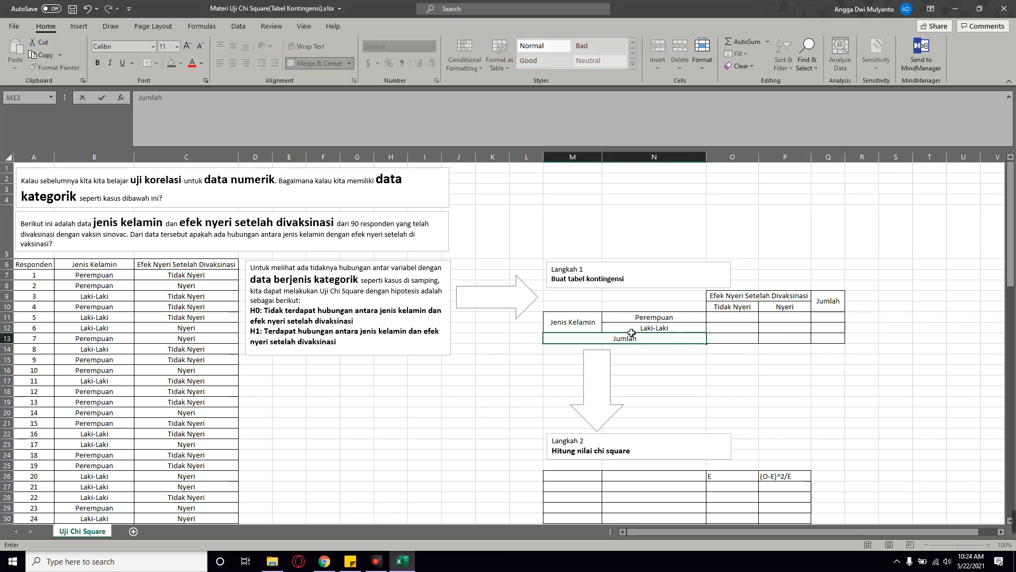
key(Return)
Start a COUNTIFS formula in O11, where the Perempuan row meets the Tidak Nyeri column
key(Right)
key(Right)
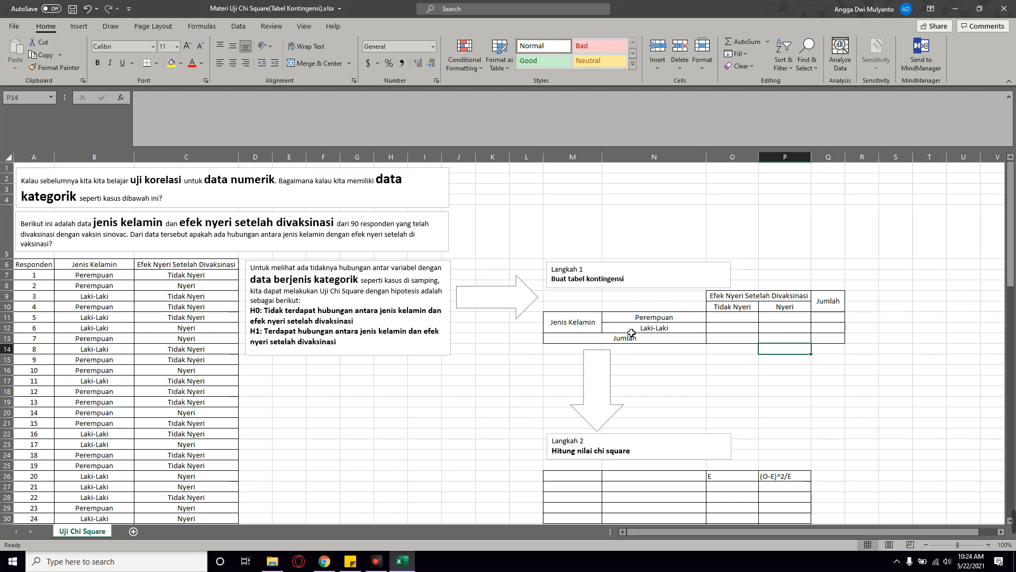
key(Up)
key(Up)
key(Up)
key(Left)
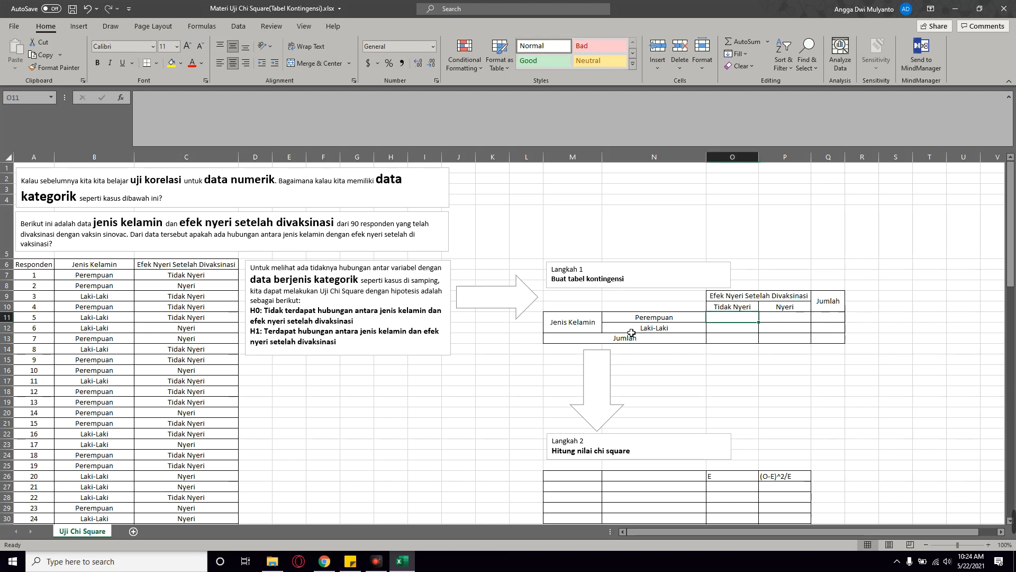
key(Left)
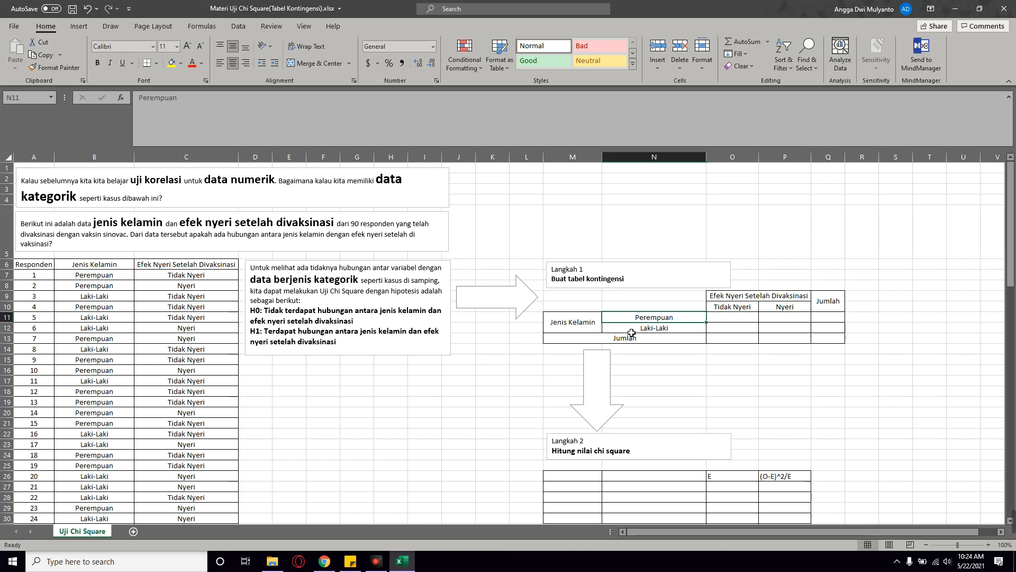
key(Right)
key(Up)
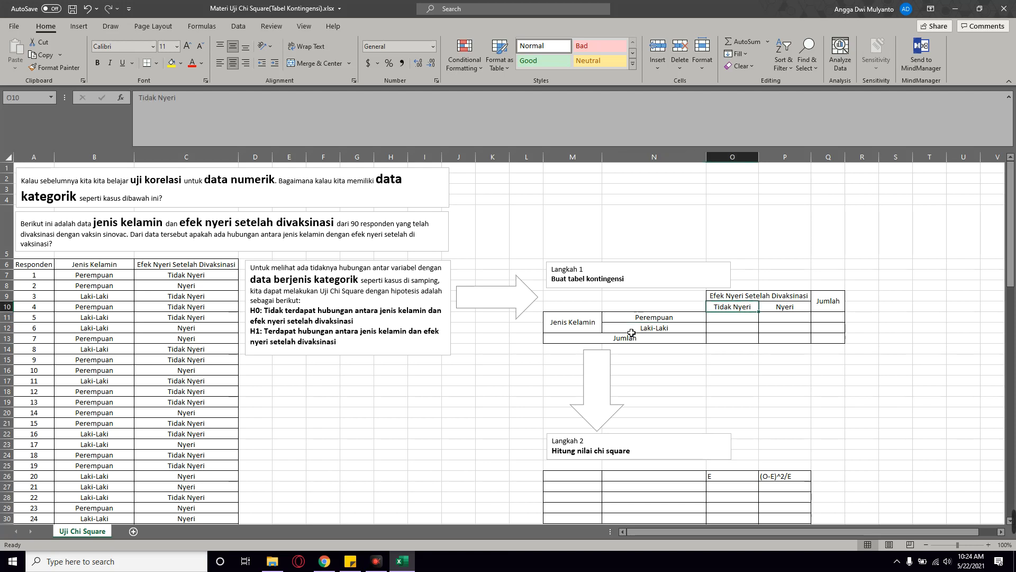
key(Down)
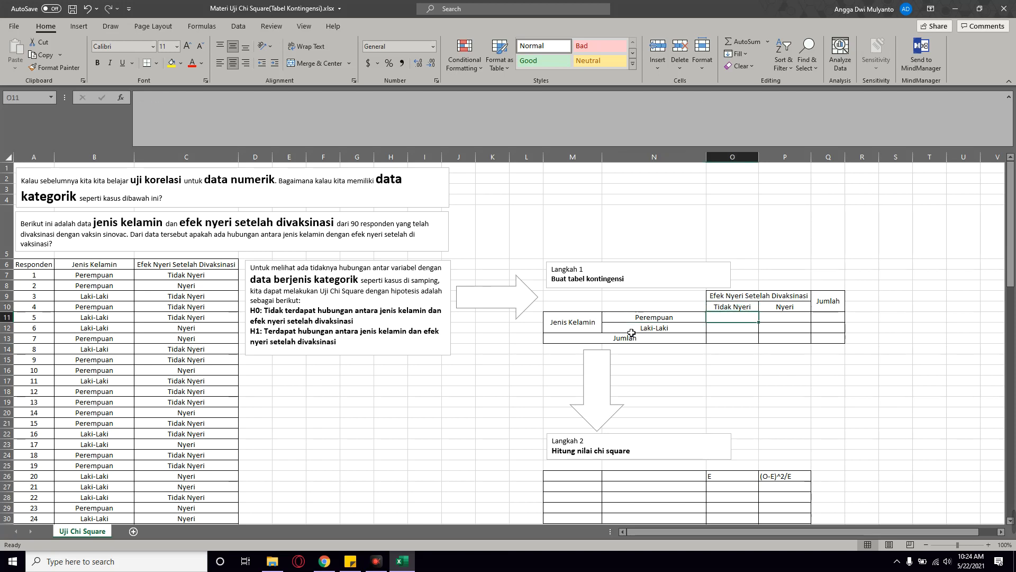
text(=)
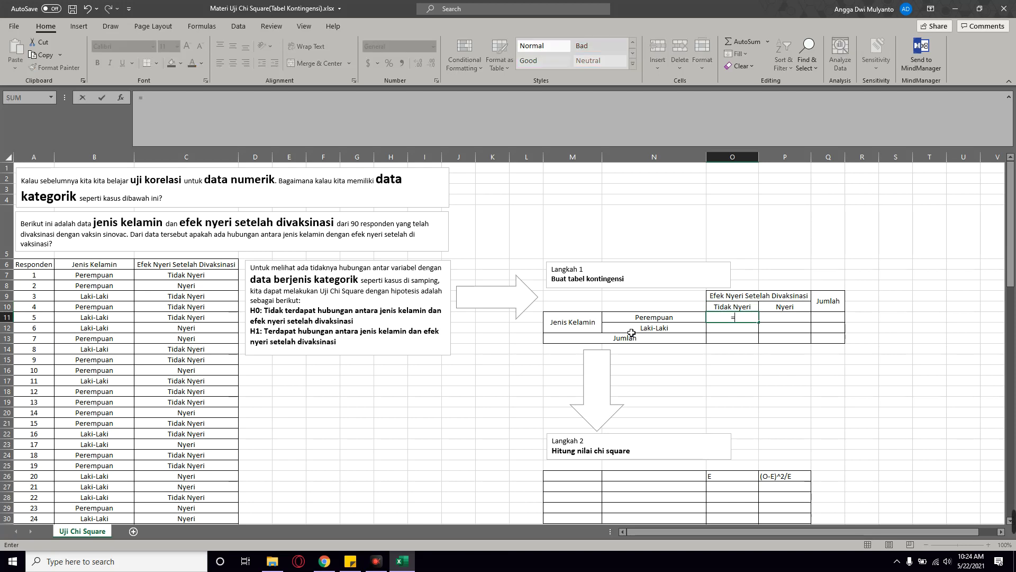
text(coun)
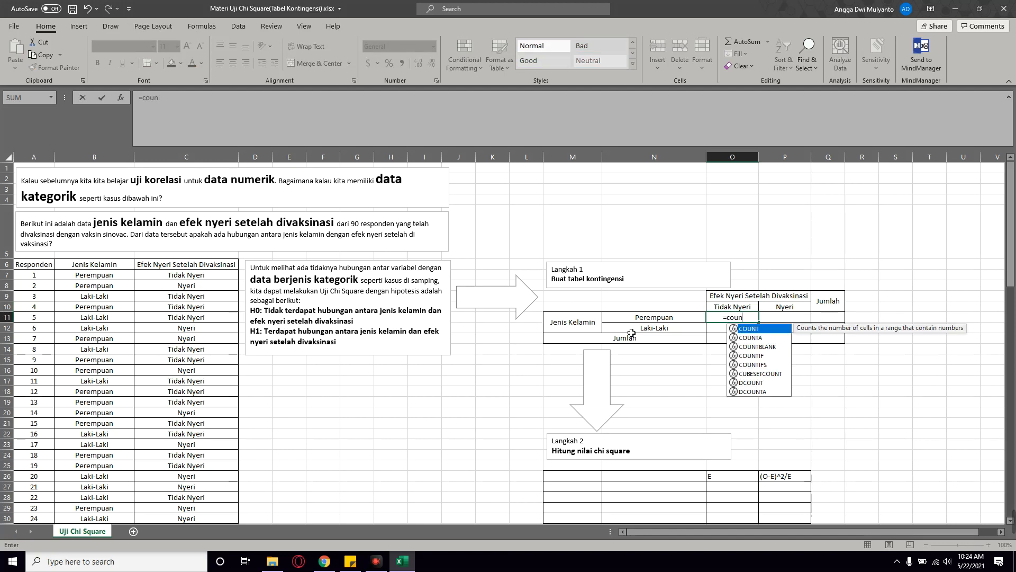
text(t)
key(Down)
key(Down)
key(Down)
key(Down)
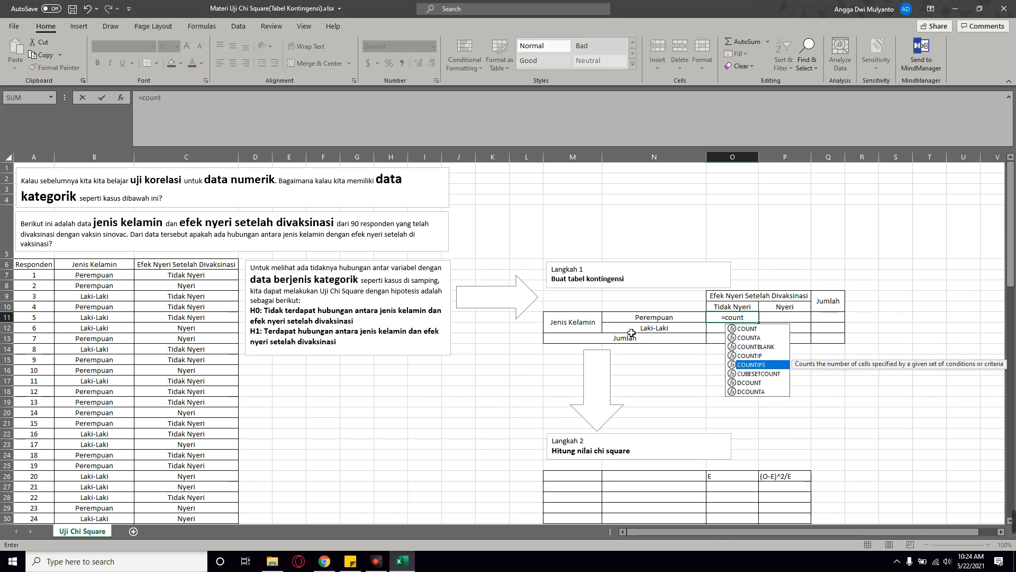
key(Tab)
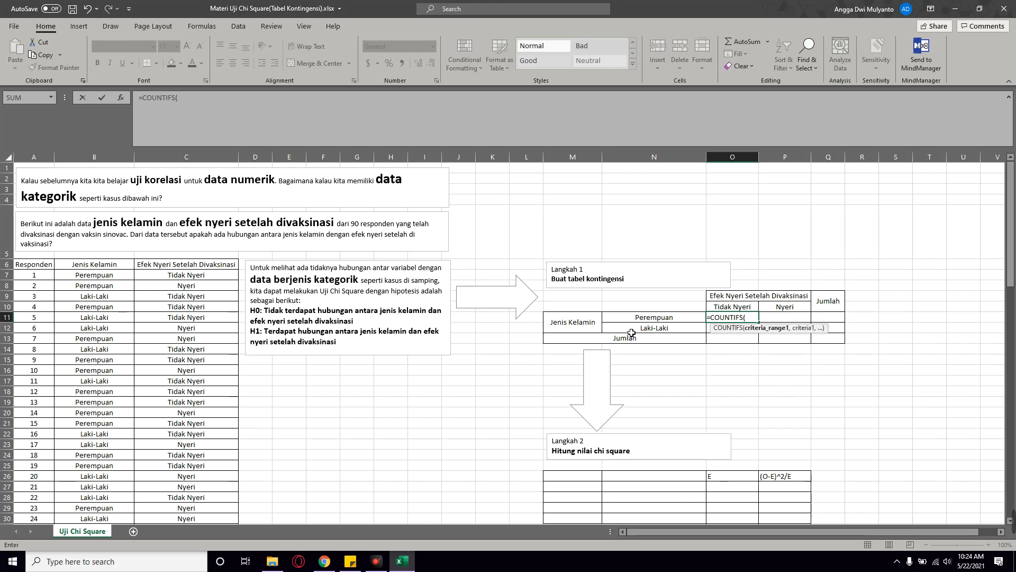
Give the COUNTIFS formula the absolute range $B$7:$B$96 as its first criteria range and N11 as its first criterion
key(ctrl+Left)
key(ctrl+Left)
key(ctrl+Left)
key(ctrl+Left)
key(Up)
key(Up)
key(Up)
key(Up)
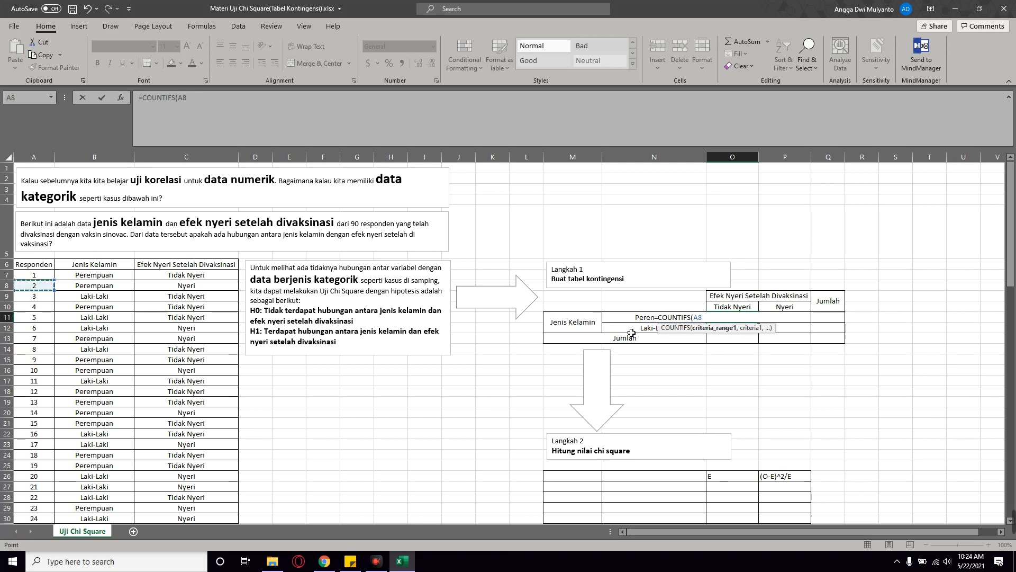
key(Right)
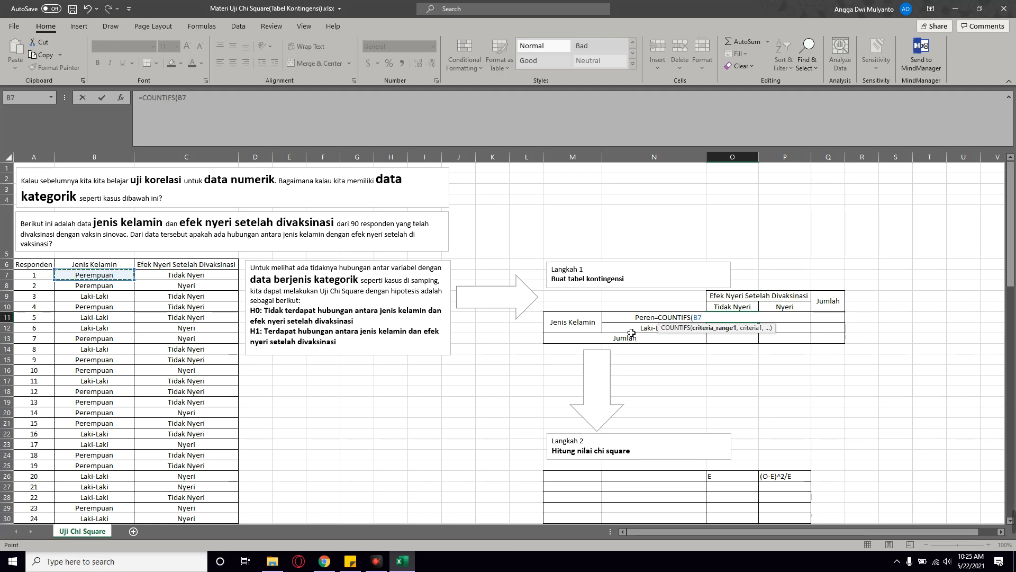
key(ctrl+shift+Down)
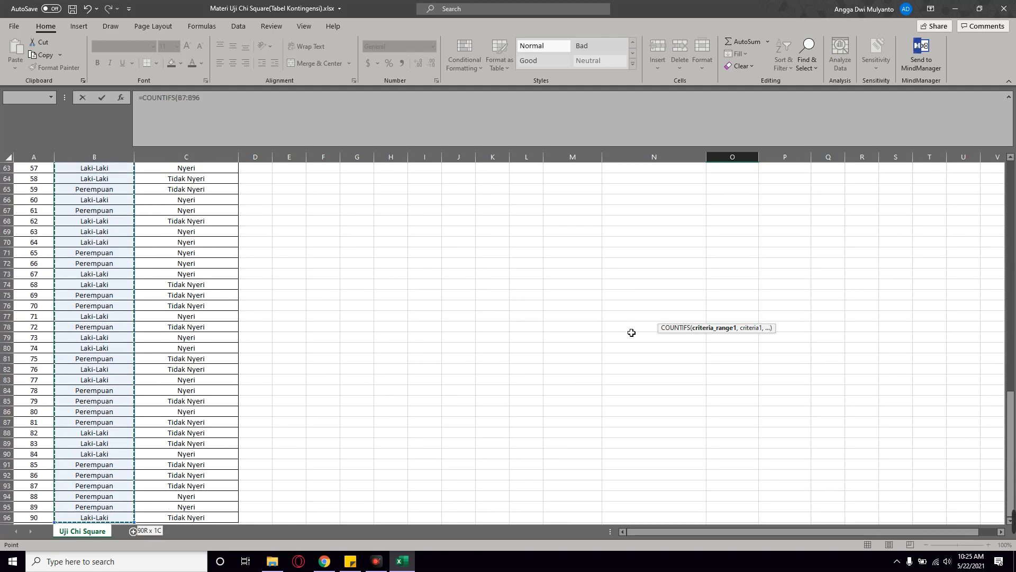
key(F4)
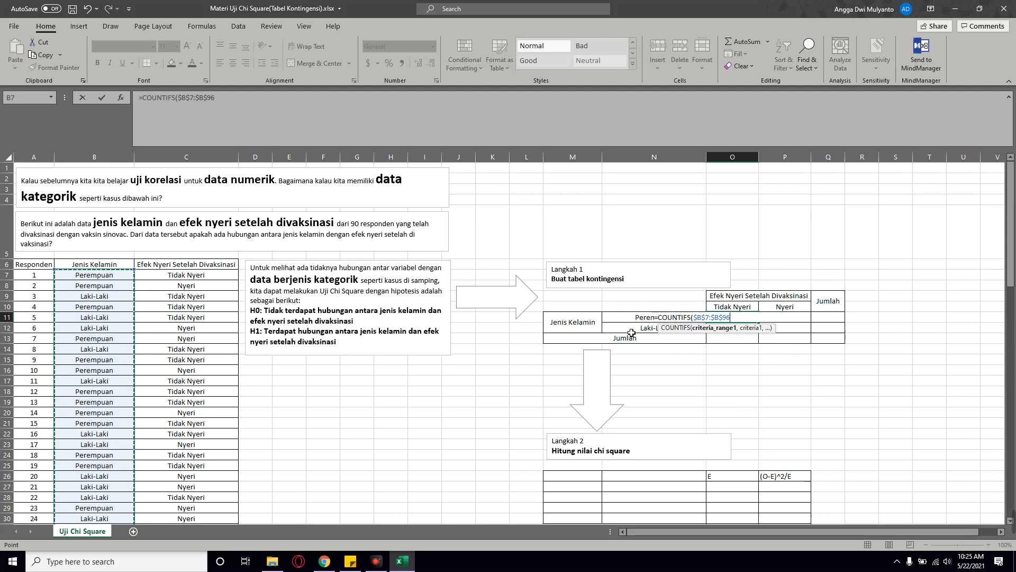
text(,)
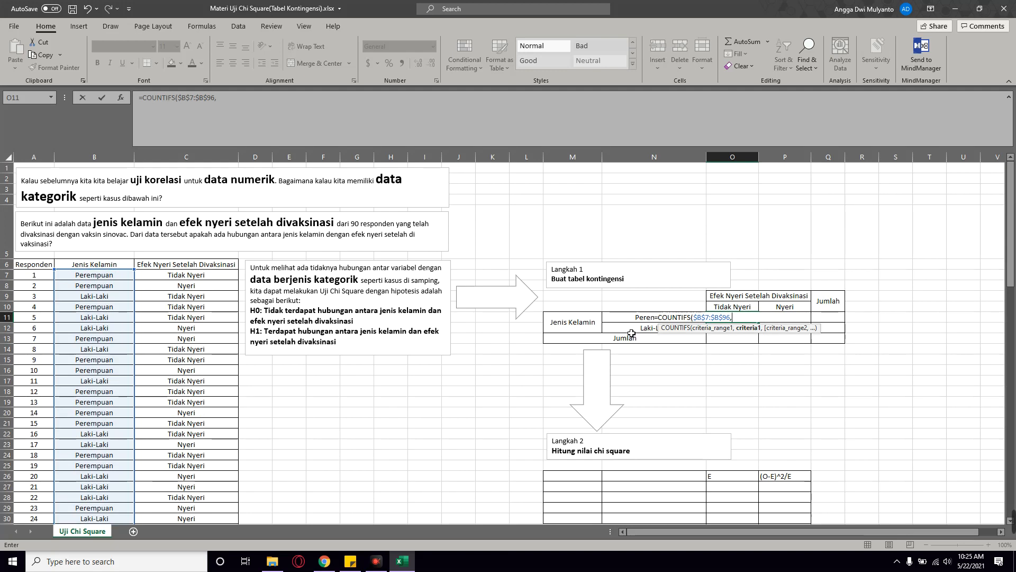
key(Left)
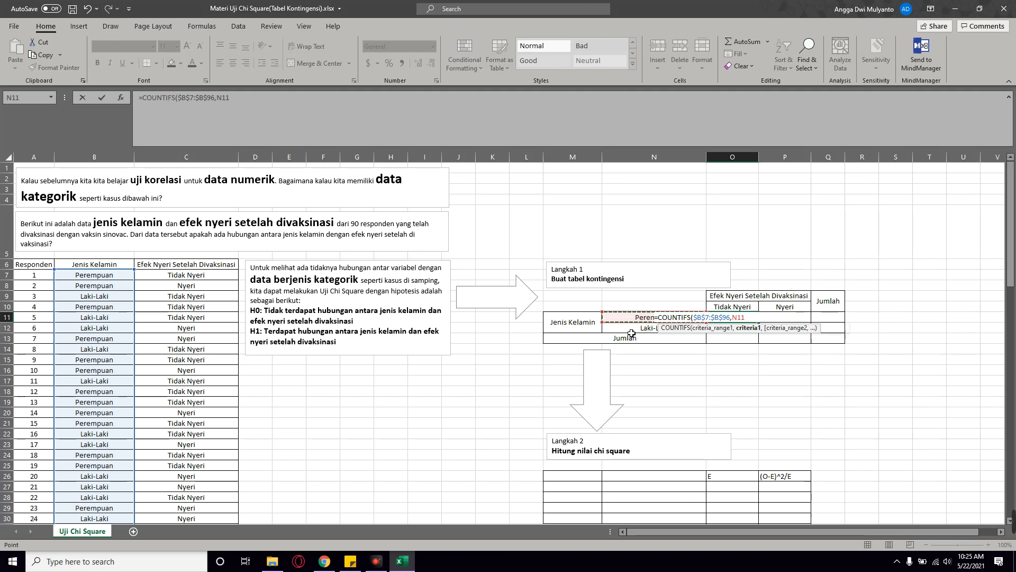
text(,)
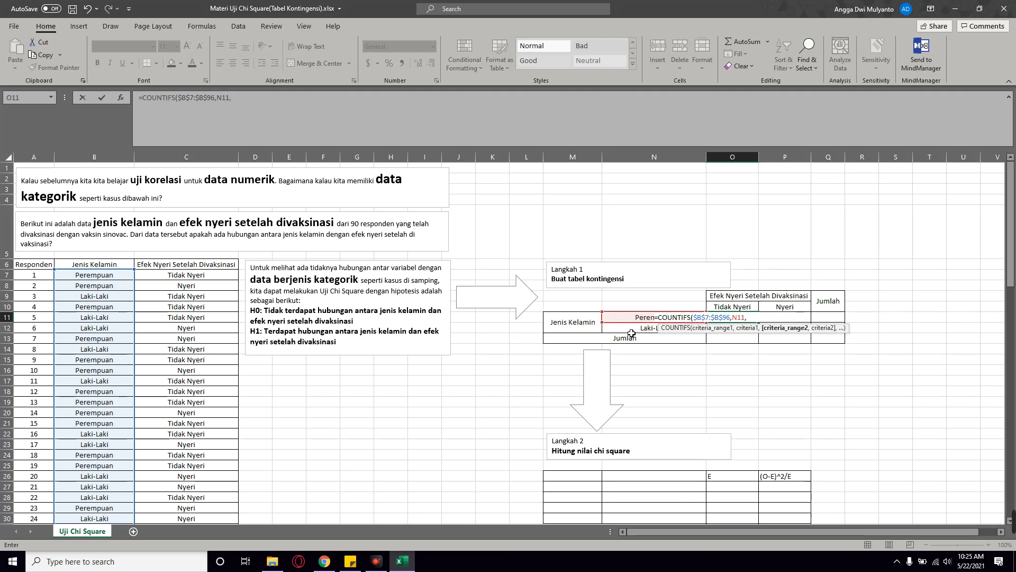
Add the absolute range $C$7:$C$96 as the COUNTIFS formula's second criteria range and O10 as its second criterion
key(Left)
key(Left)
key(Left)
key(Left)
key(Left)
key(Left)
key(Left)
key(Left)
key(Left)
key(Left)
key(Left)
key(Left)
key(Left)
key(Up)
key(Up)
key(Up)
key(Up)
key(Right)
key(Right)
key(Left)
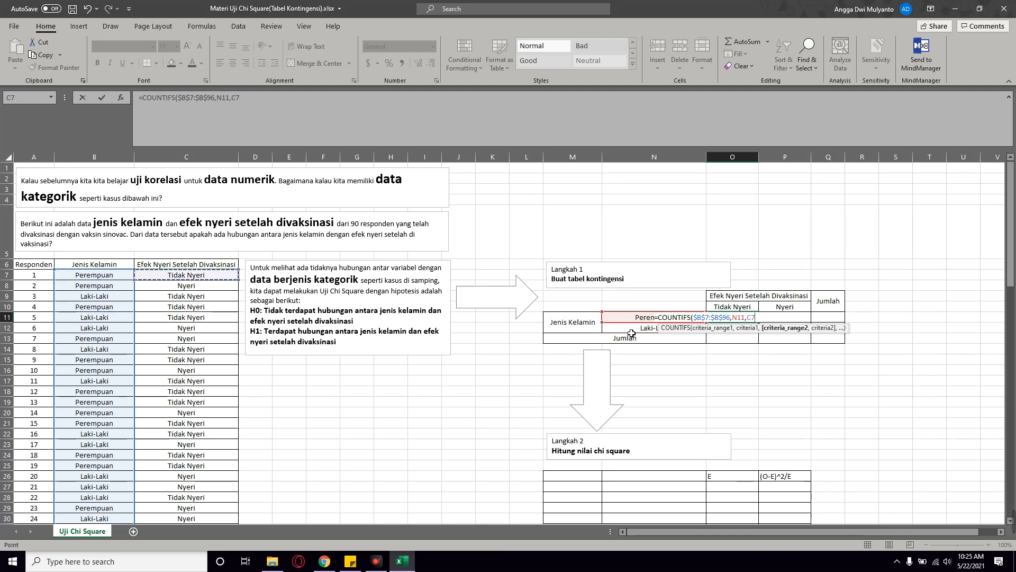
key(ctrl+shift+Down)
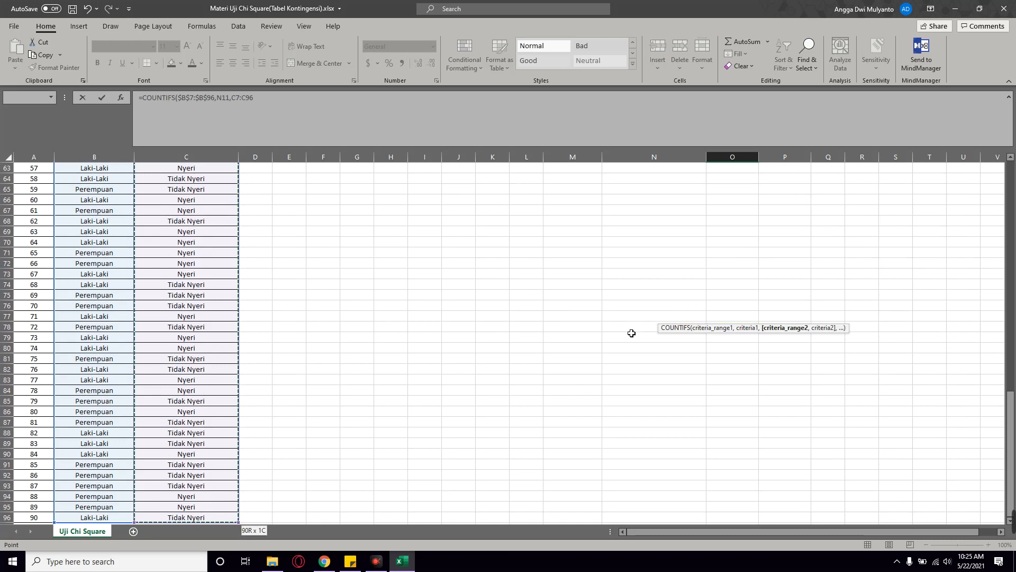
key(F4)
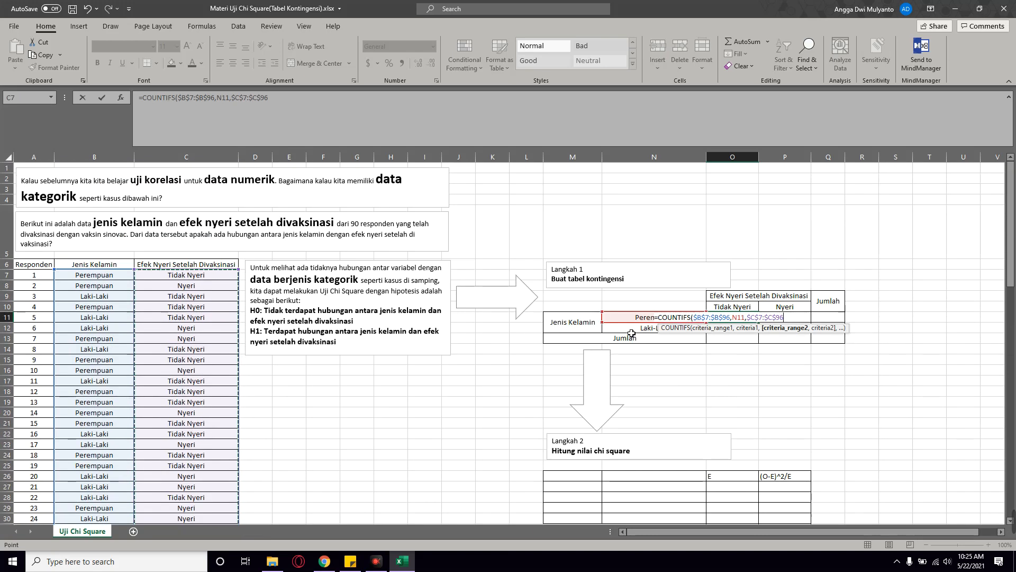
text(,)
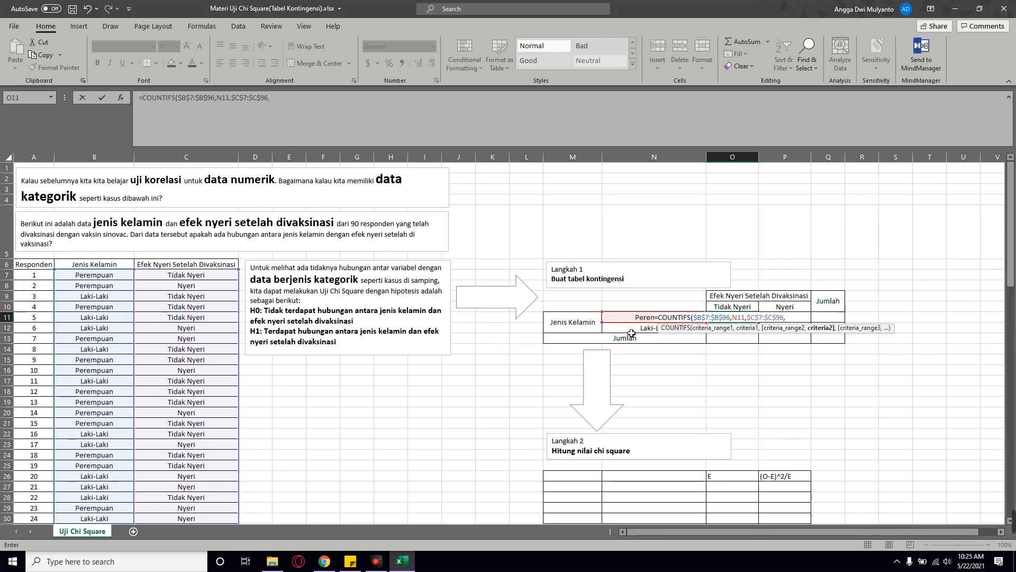
key(Up)
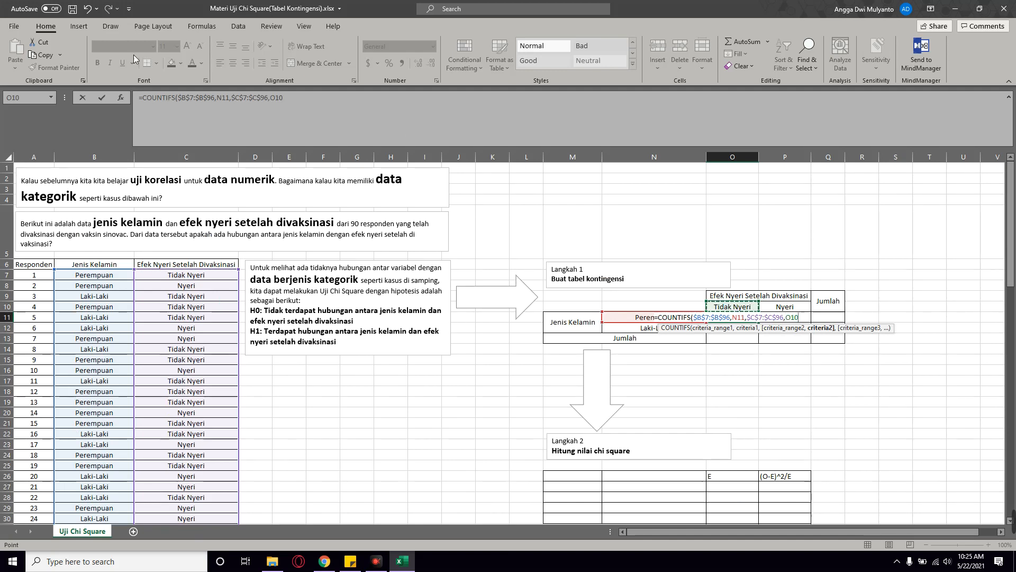
Change the COUNTIFS criteria to the mixed references $N11 and O$10, and enter the formula in O11
click(222, 102)
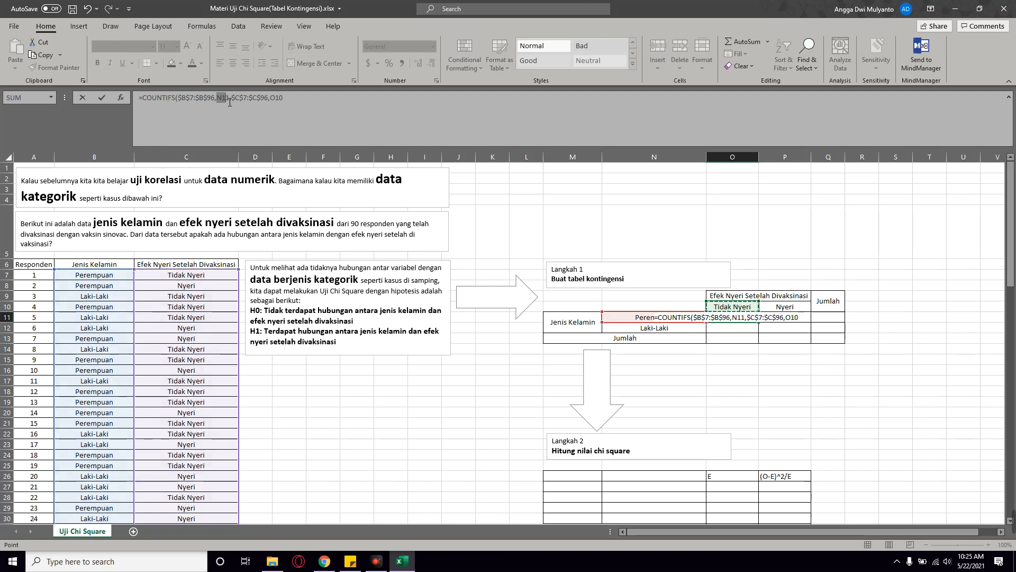
double_click(225, 98)
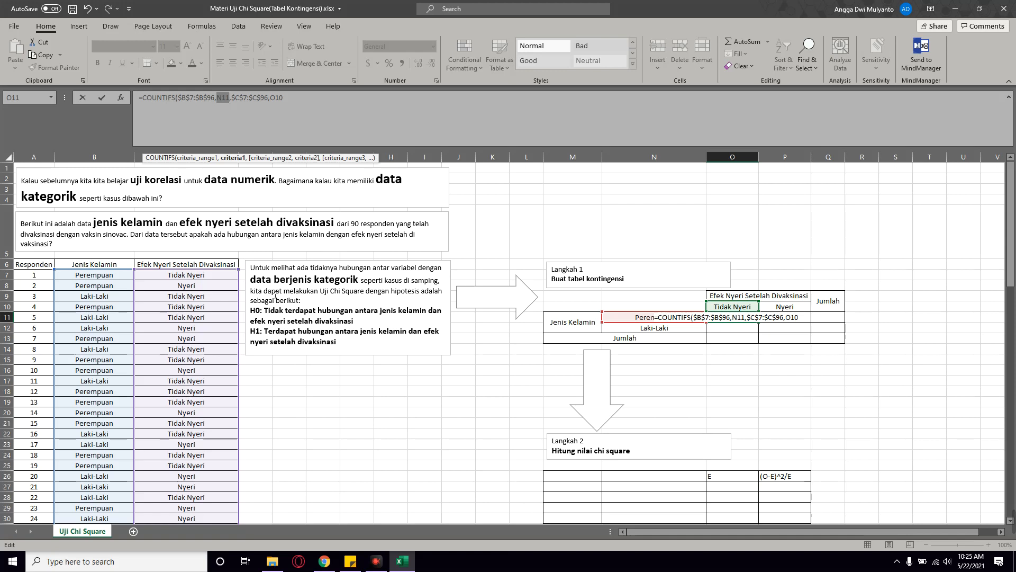
key(F4)
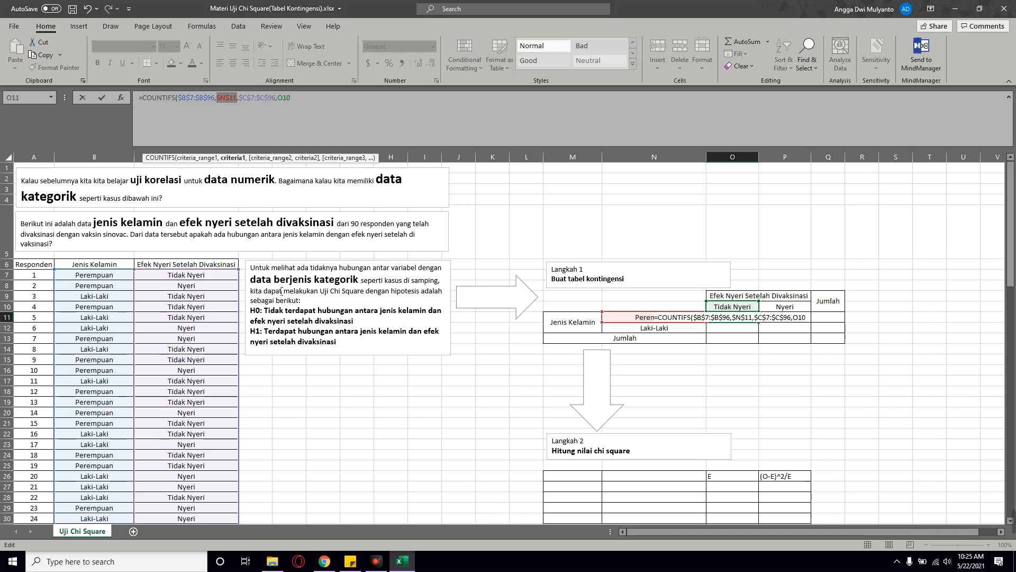
key(F4)
double_click(279, 98)
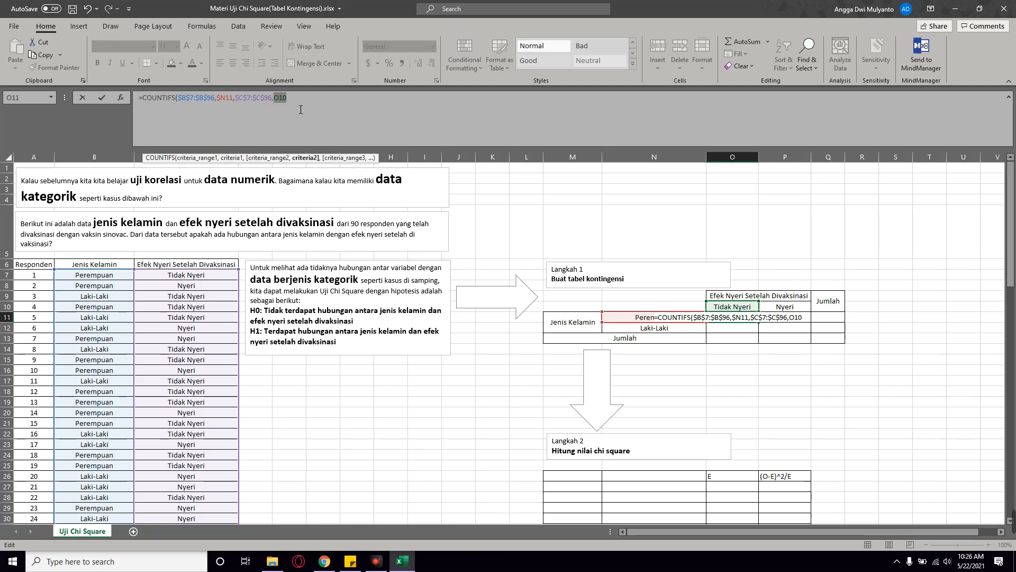
key(F4)
key(F4)
key(Return)
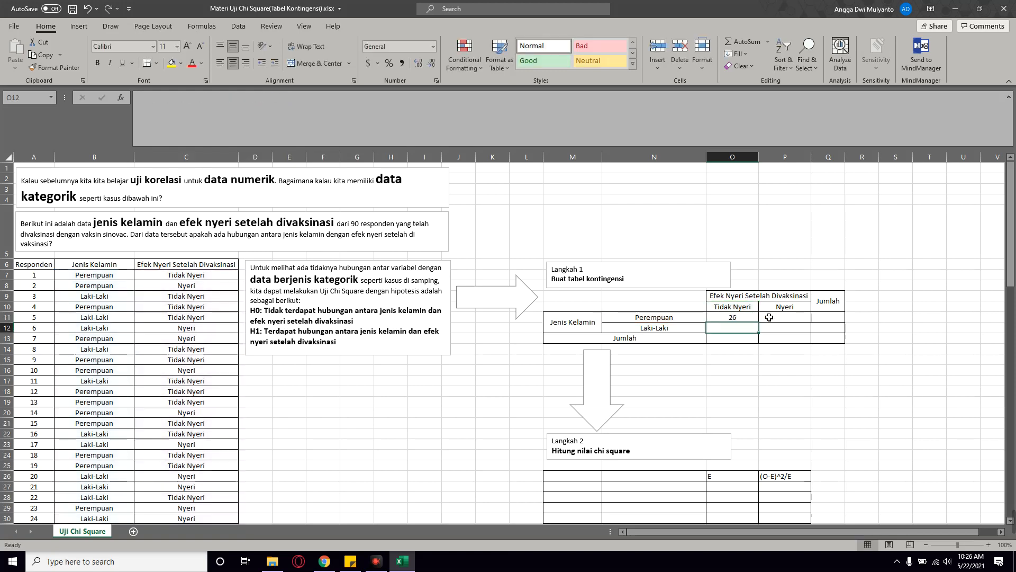
Fill the COUNTIFS formula from O11 across to P11 and down to row 12, and check the copied formulas
key(Up)
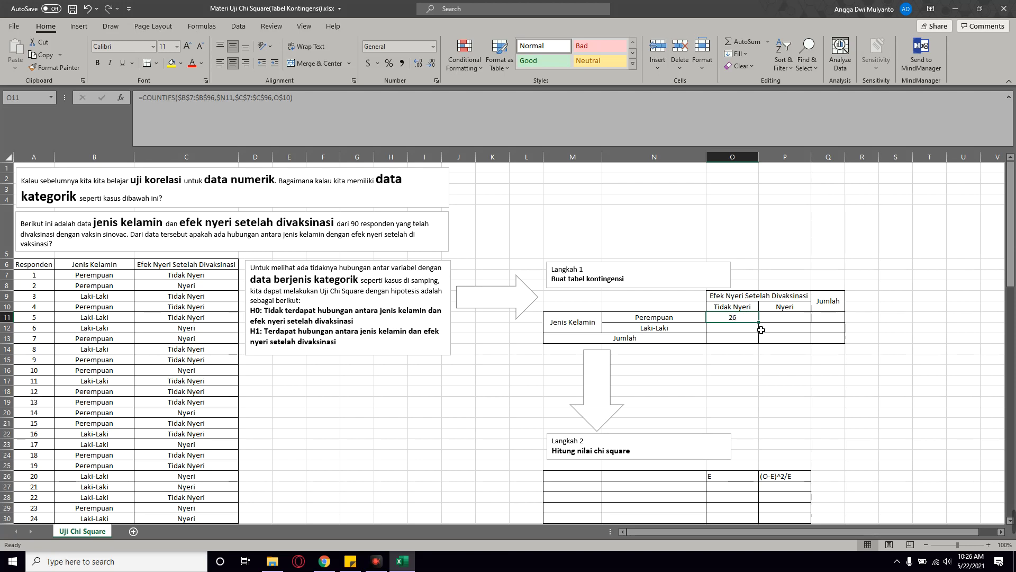
drag(765, 329, 794, 322)
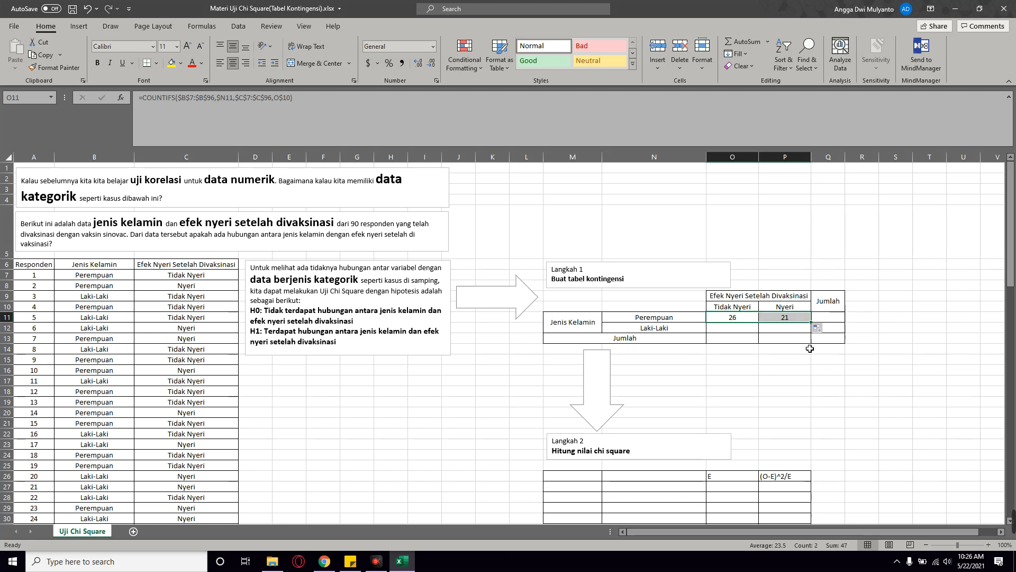
mouse_move(810, 322)
mouse_down()
mouse_move(811, 339)
mouse_move(810, 329)
mouse_up()
click(740, 333)
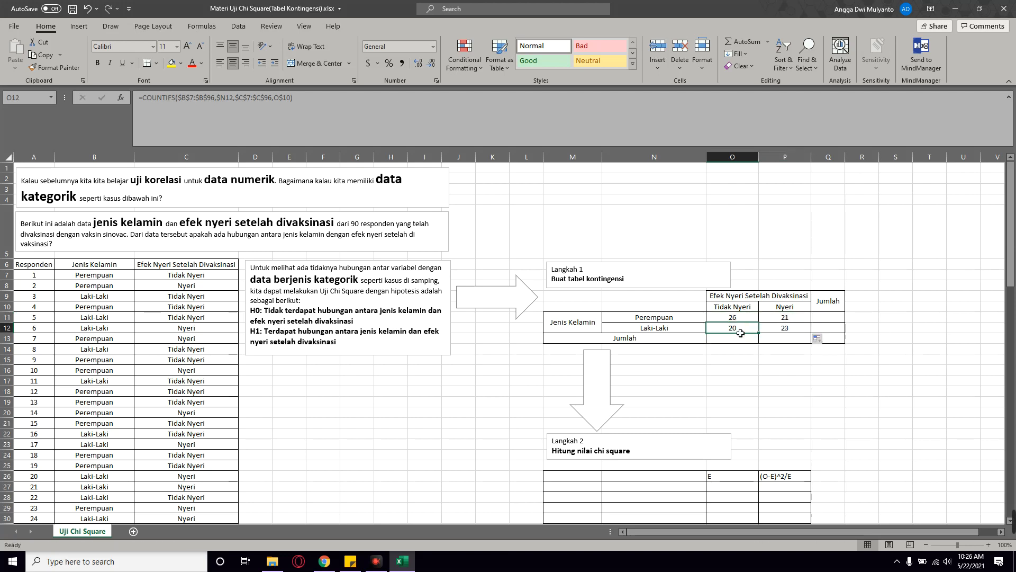
click(783, 329)
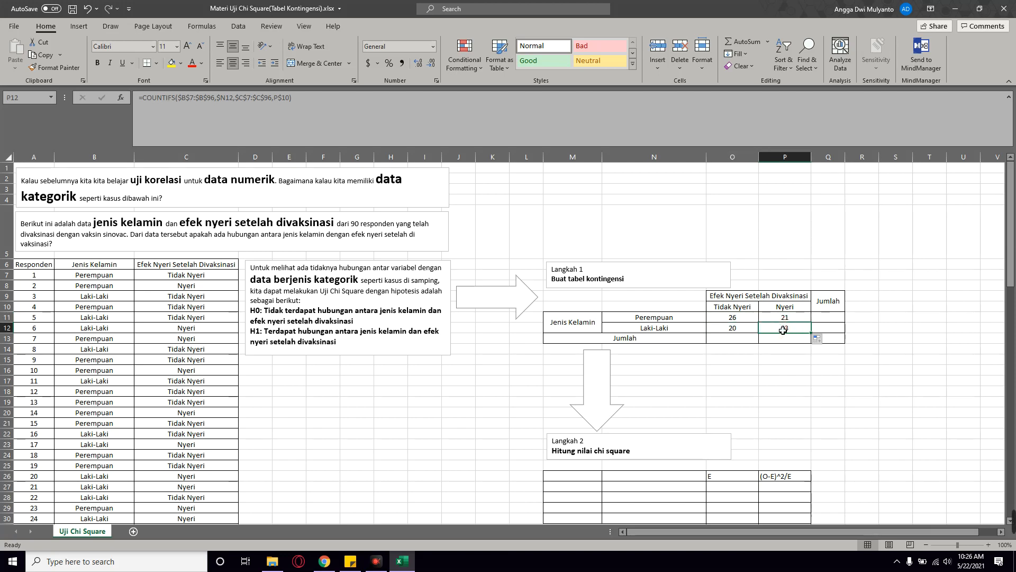
Total the Tidak Nyeri column in O13 with =SUM(O11:O12) and fill the formula across to P13
click(729, 338)
text(=SUM()
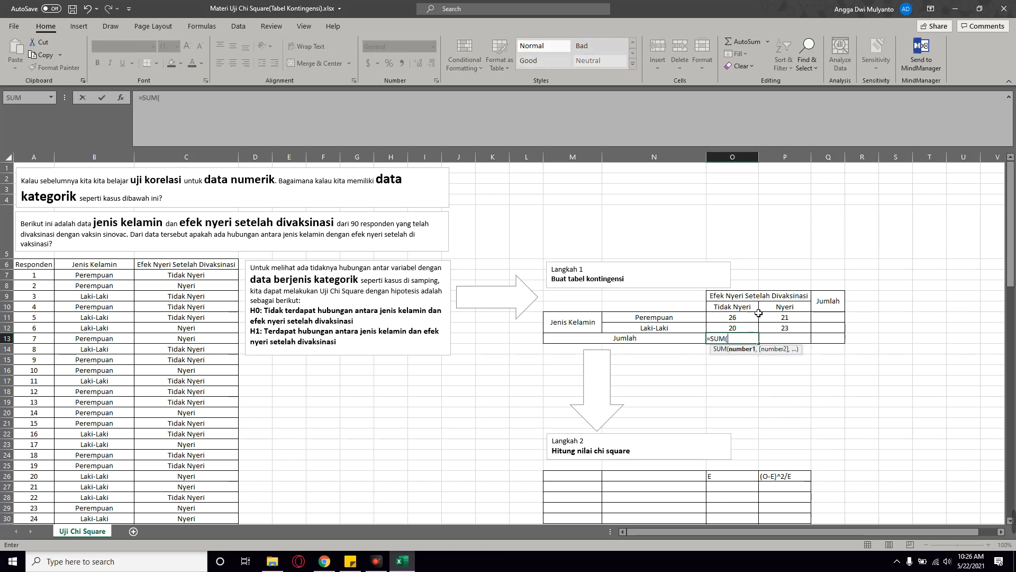
drag(736, 319, 732, 331)
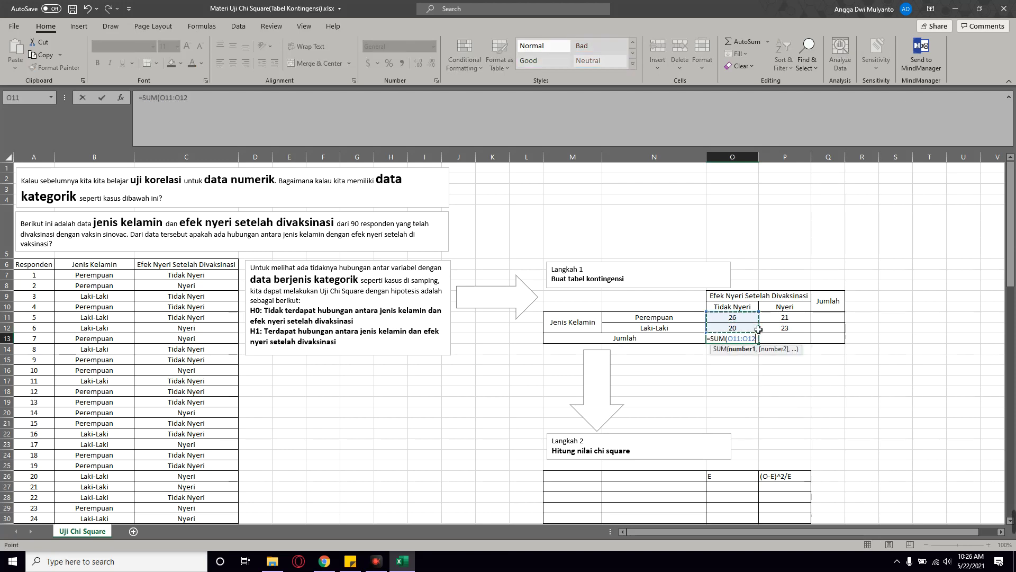
key(Return)
click(749, 339)
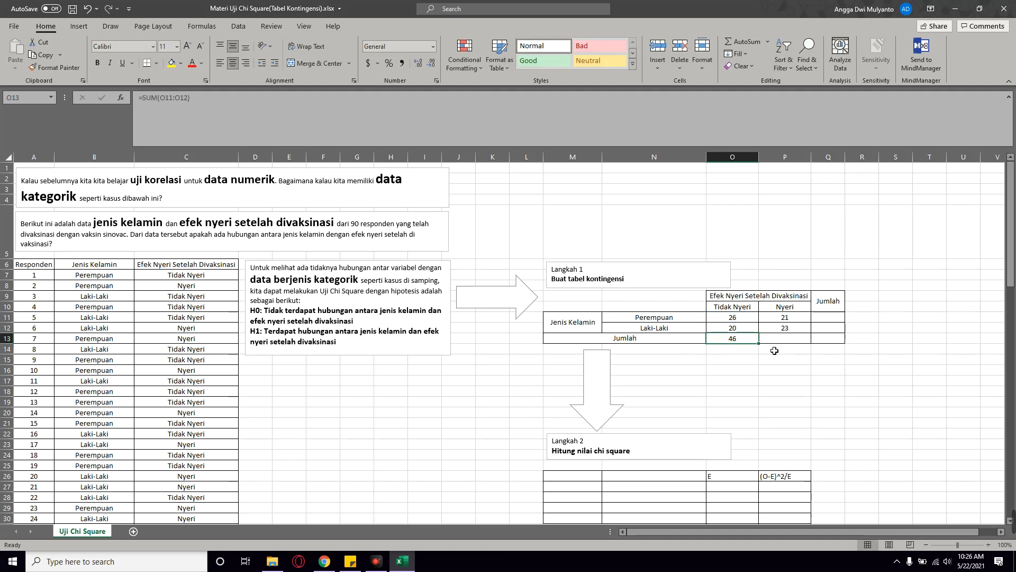
drag(766, 348, 812, 343)
Enter =SUM(O13:P13) in Q13 and fill it up to Q11 to complete the Jumlah column
click(827, 340)
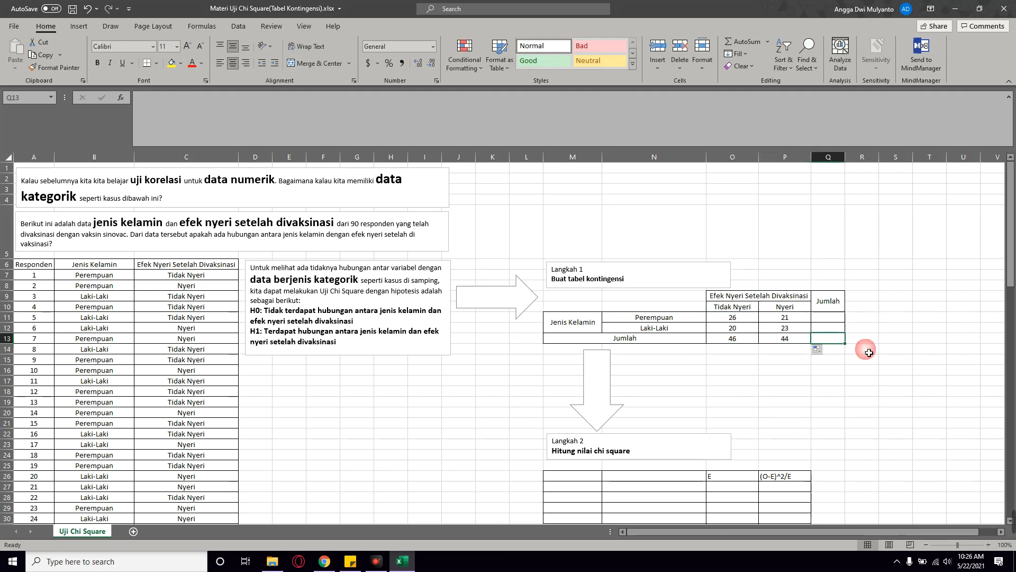
text(=SUM()
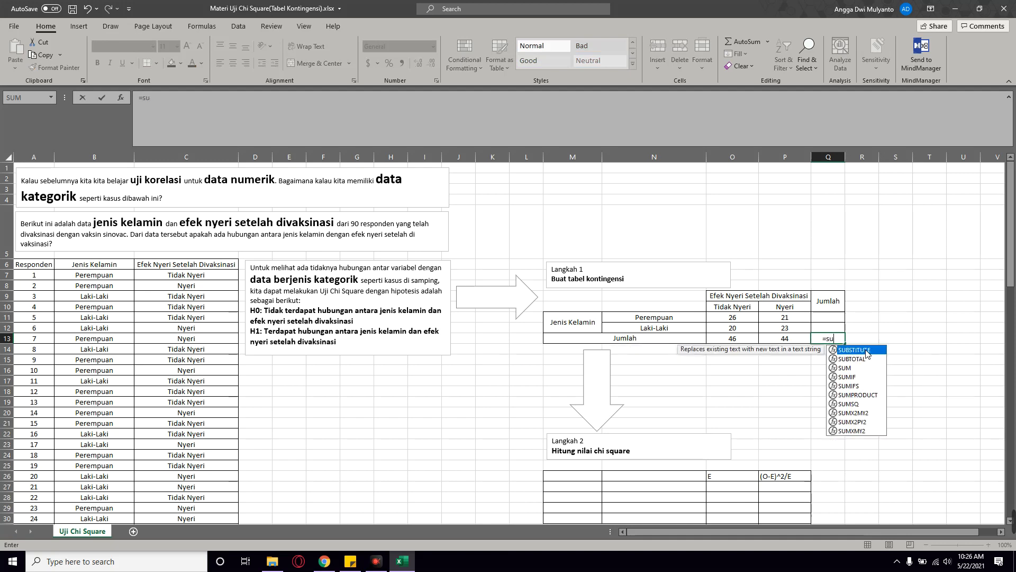
key(Left)
key(Left)
key(shift+Right)
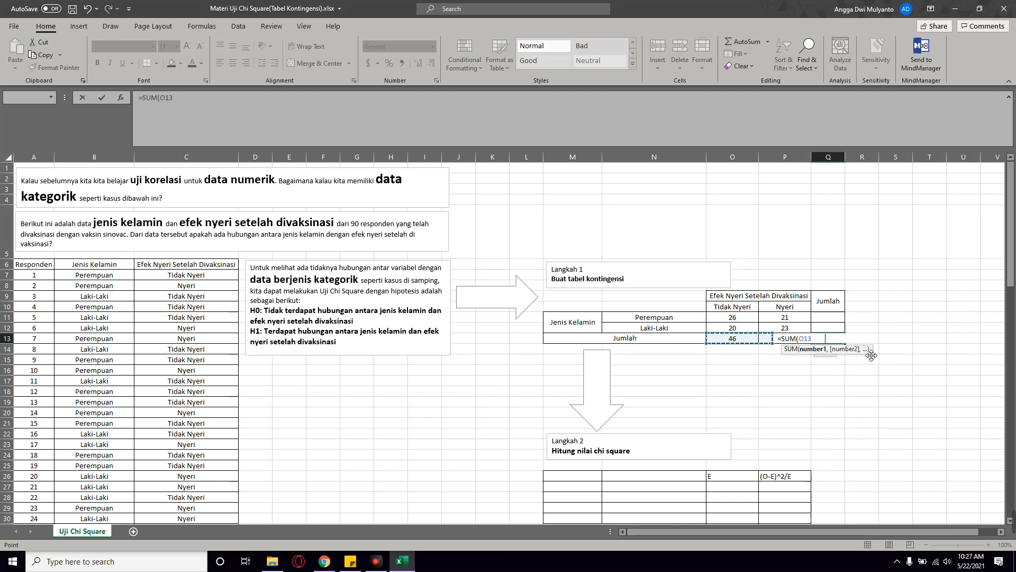
key(ctrl+Return)
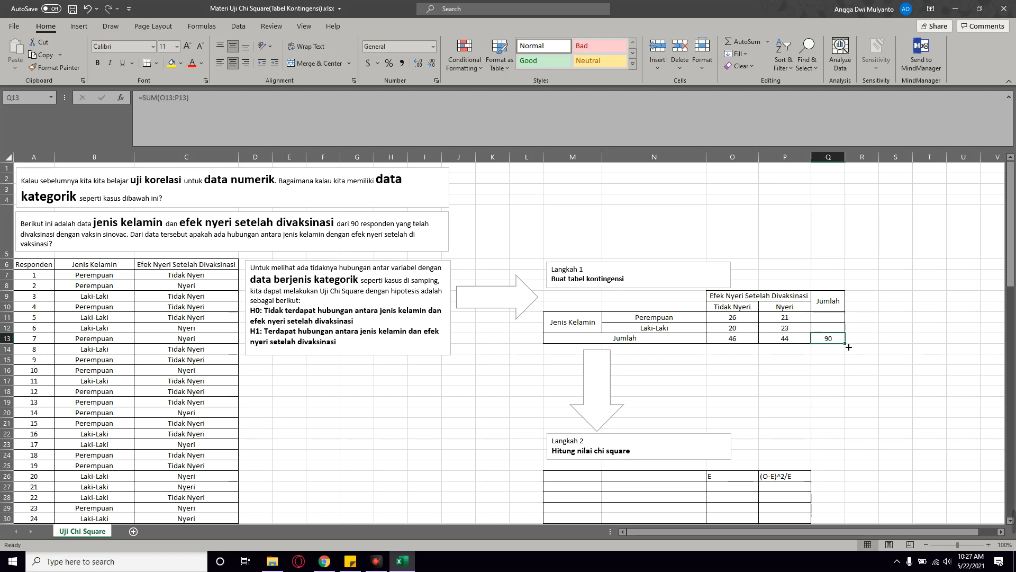
drag(846, 343, 846, 317)
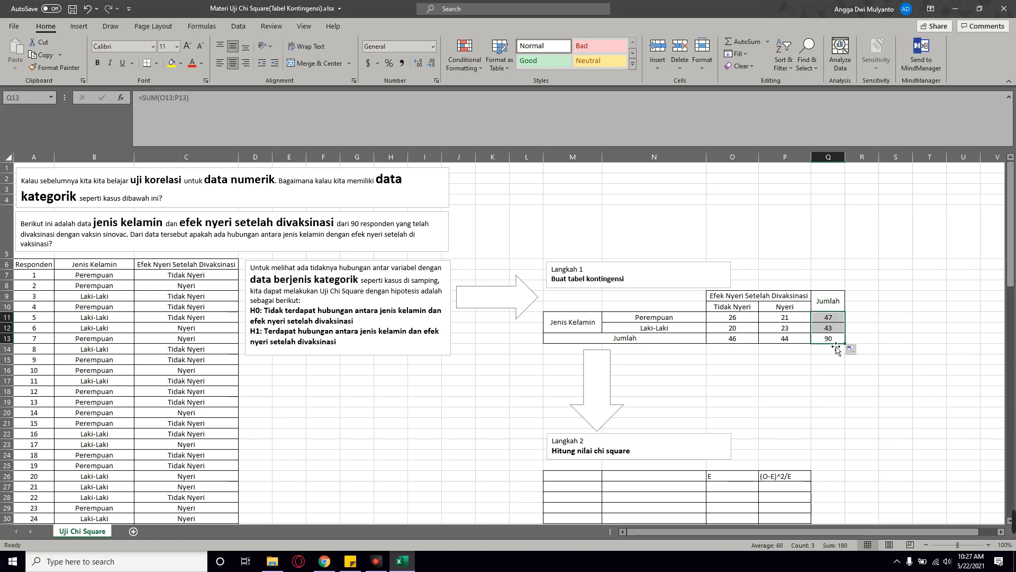
Make the grand total in Q13 bold
click(831, 340)
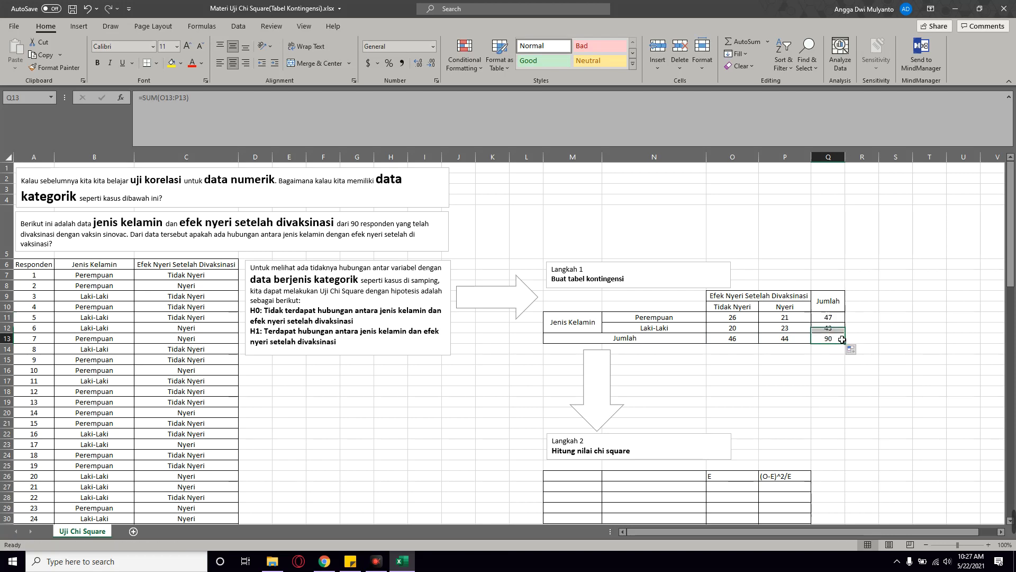
click(98, 63)
click(784, 412)
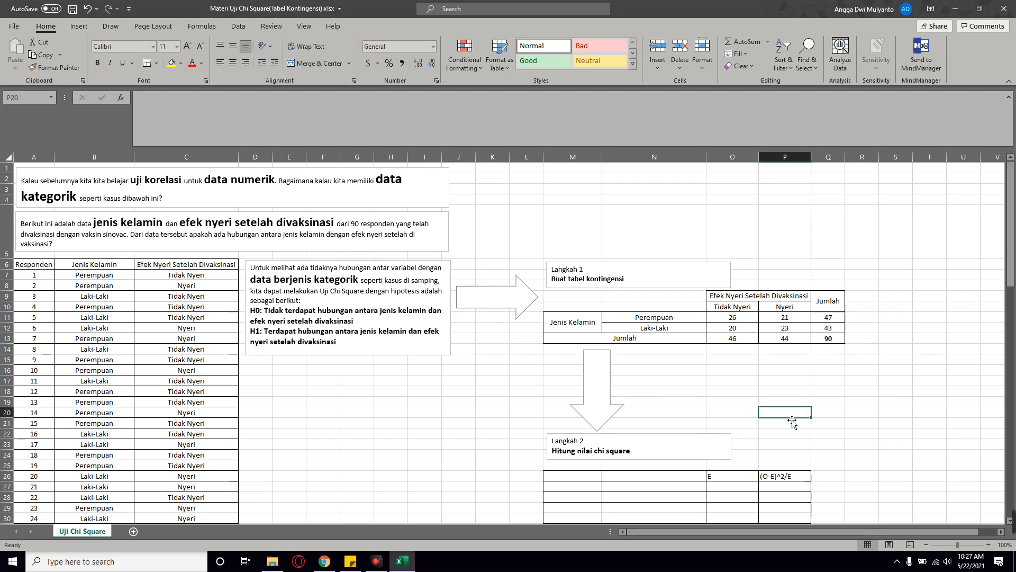
Examine the empty Langkah 2 chi-square table and compare its rows M27:N30 with the contingency table counts
scroll(793, 421, down, 2)
scroll(793, 420, down, 2)
scroll(756, 238, up, 3)
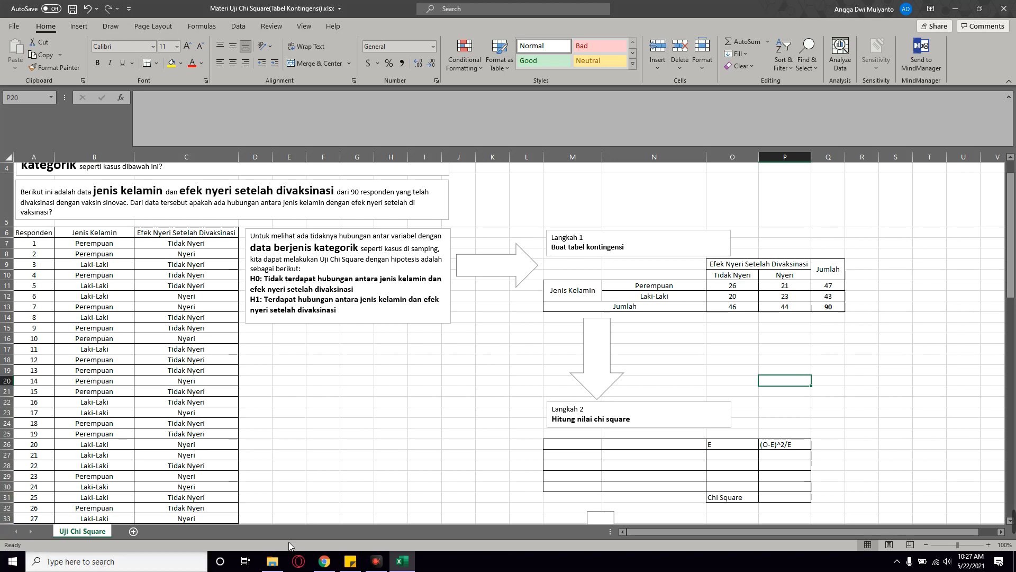
scroll(692, 442, down, 5)
scroll(692, 443, up, 3)
scroll(692, 442, down, 1)
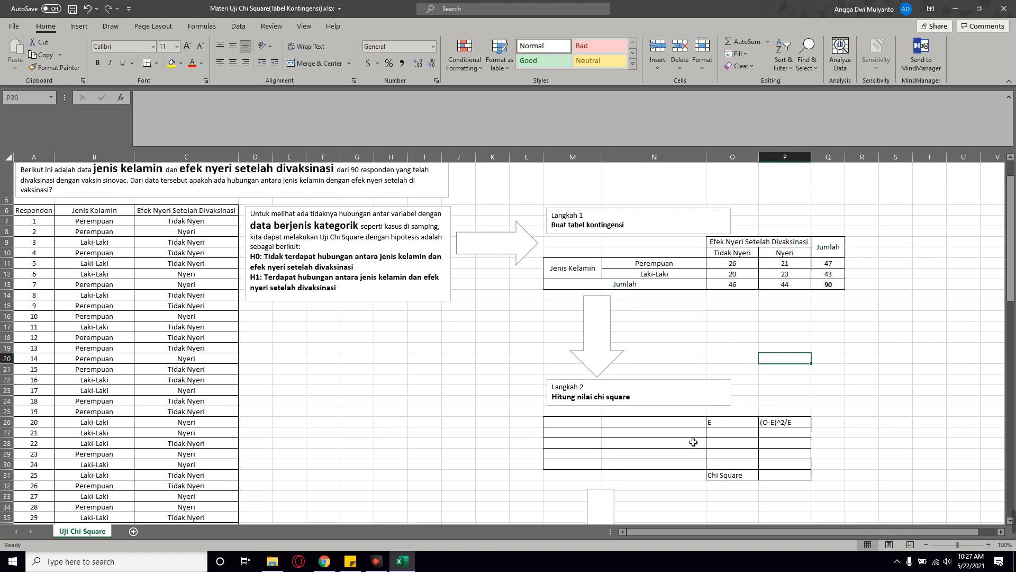
drag(587, 370, 780, 430)
click(682, 432)
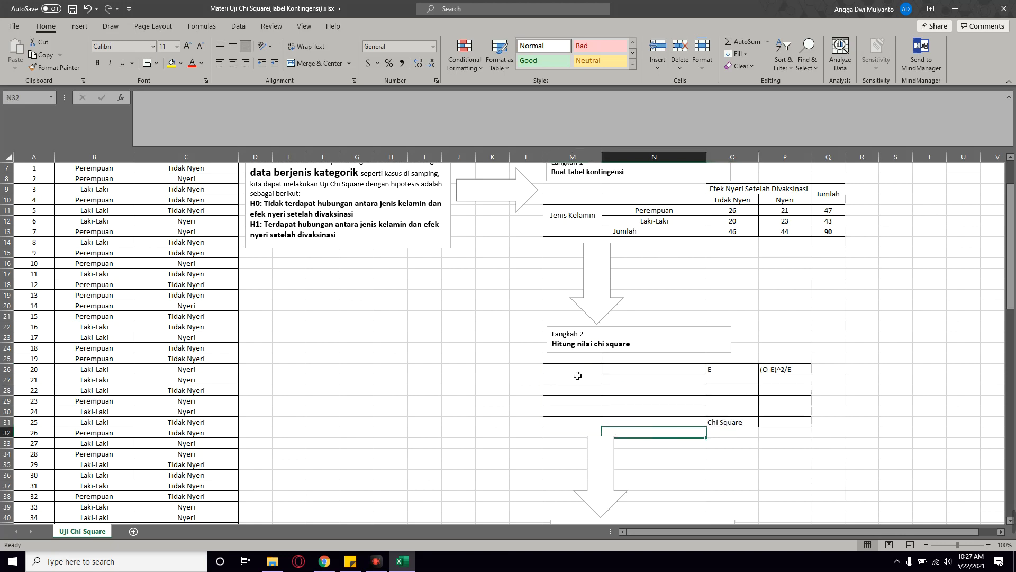
drag(581, 380, 618, 412)
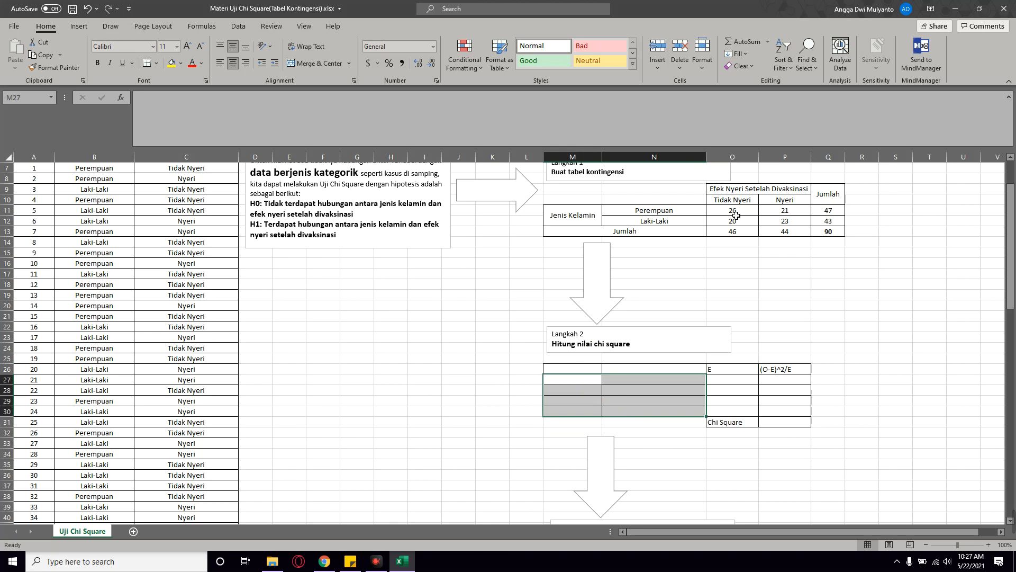
drag(736, 214, 773, 228)
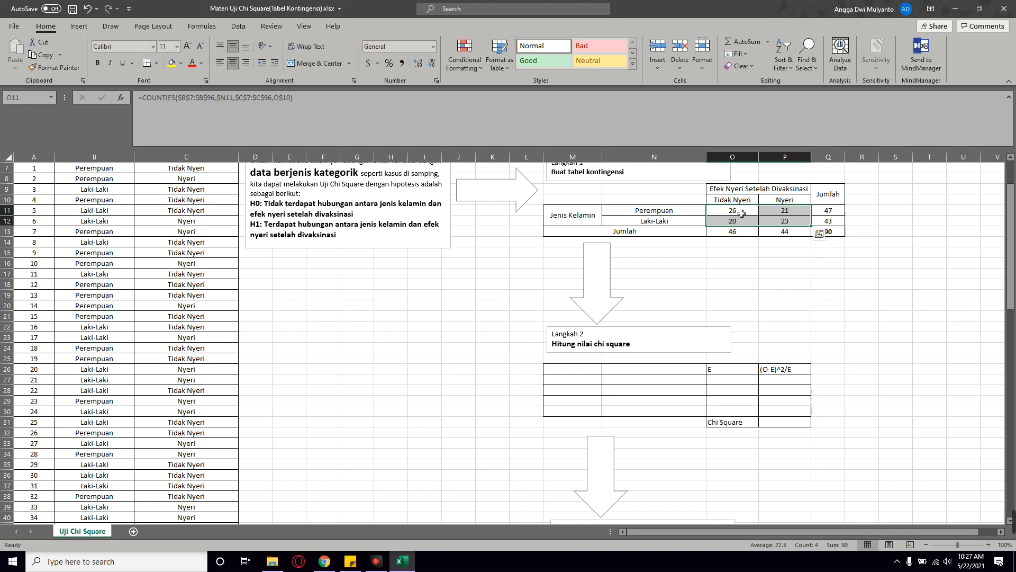
drag(598, 380, 629, 413)
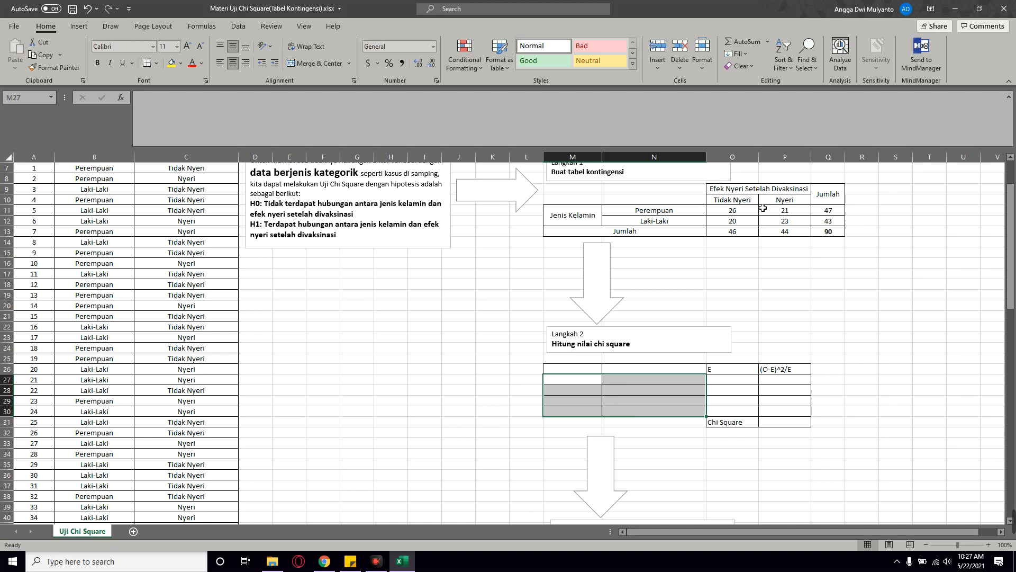
drag(741, 212, 830, 229)
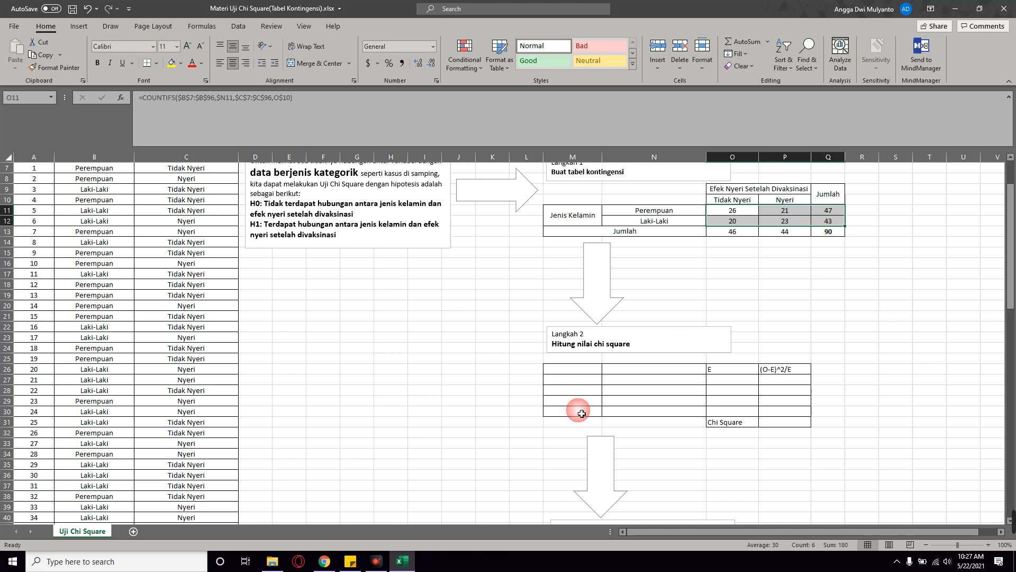
drag(594, 383, 609, 421)
Enter the chi-square table headers Jenis Kelamin in M26 and Efek Nyeri Setelah Divaksinasi in N26
click(600, 369)
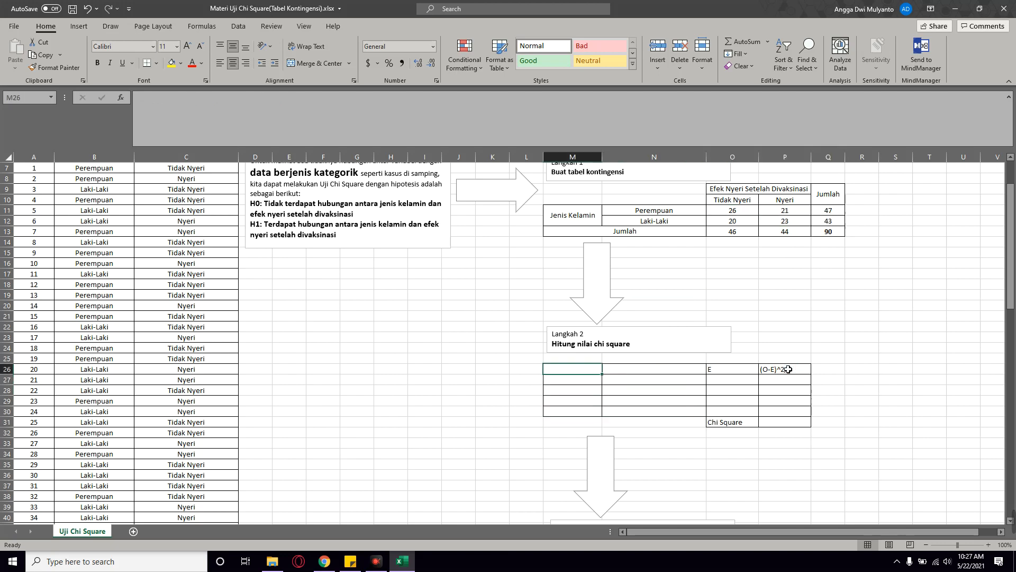
text(Jenis)
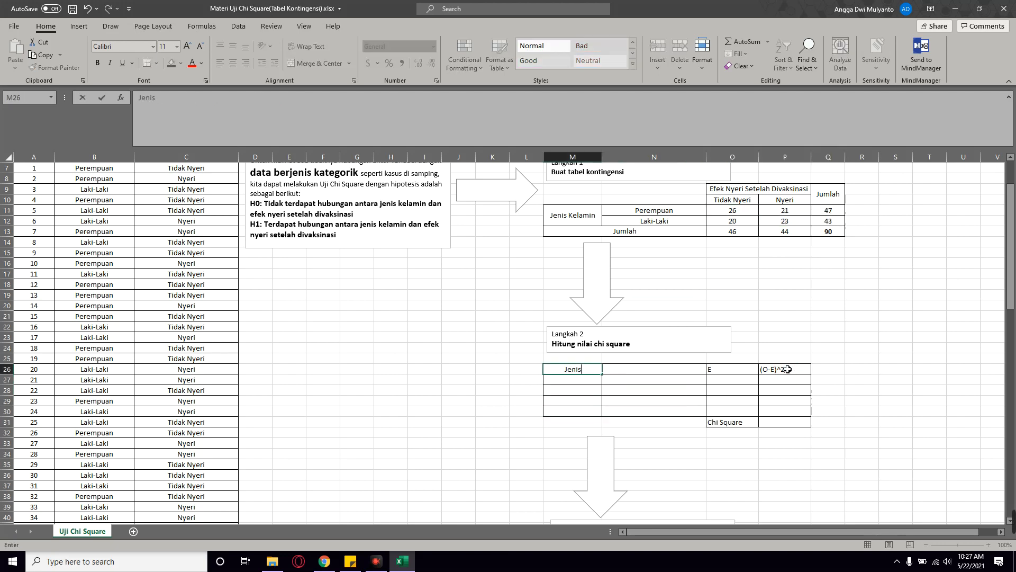
text( Kelamin)
key(Tab)
text(Ef)
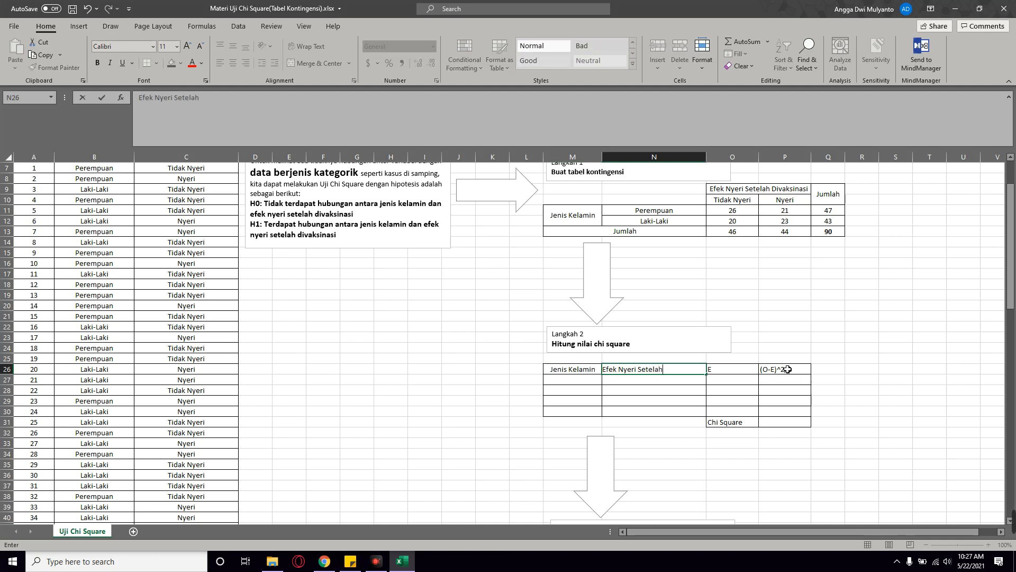
text(ek Nyeri Setelah DI)
key(BackSpace)
text(ivaksinasi)
key(Return)
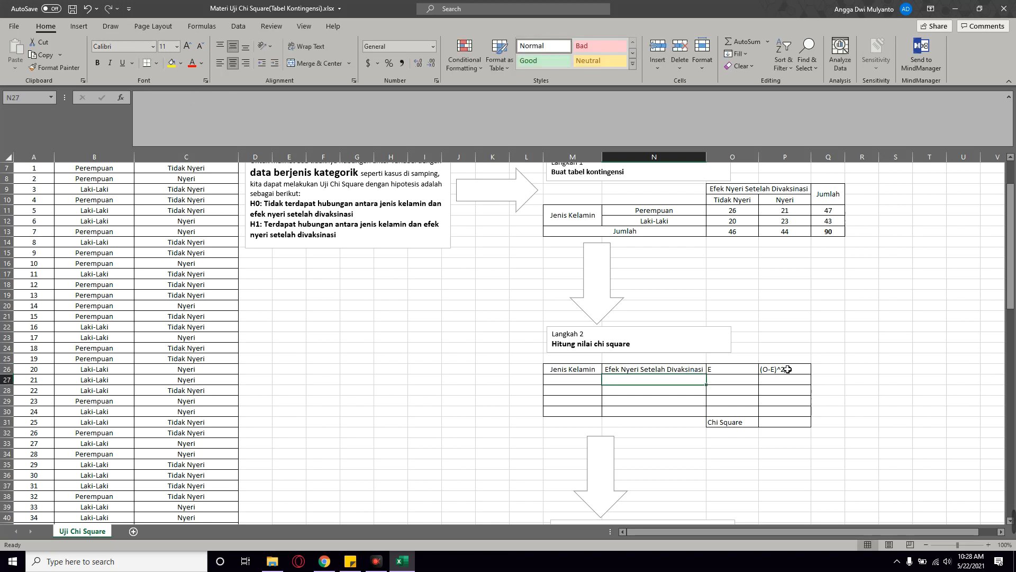
Copy the Perempuan and Laki-Laki labels from N11:N12 into M27:M28 and again into M29:M30
key(Left)
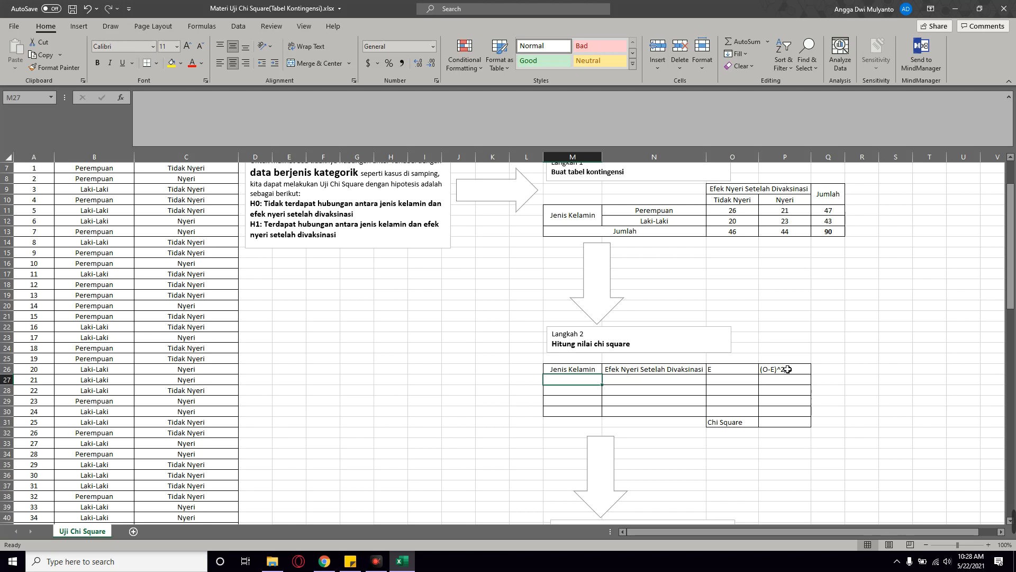
key(Up)
key(Up)
key(Up)
key(Up)
key(Up)
key(Up)
key(Up)
key(Up)
key(Up)
key(Up)
key(Up)
key(Up)
key(Up)
key(Up)
key(Up)
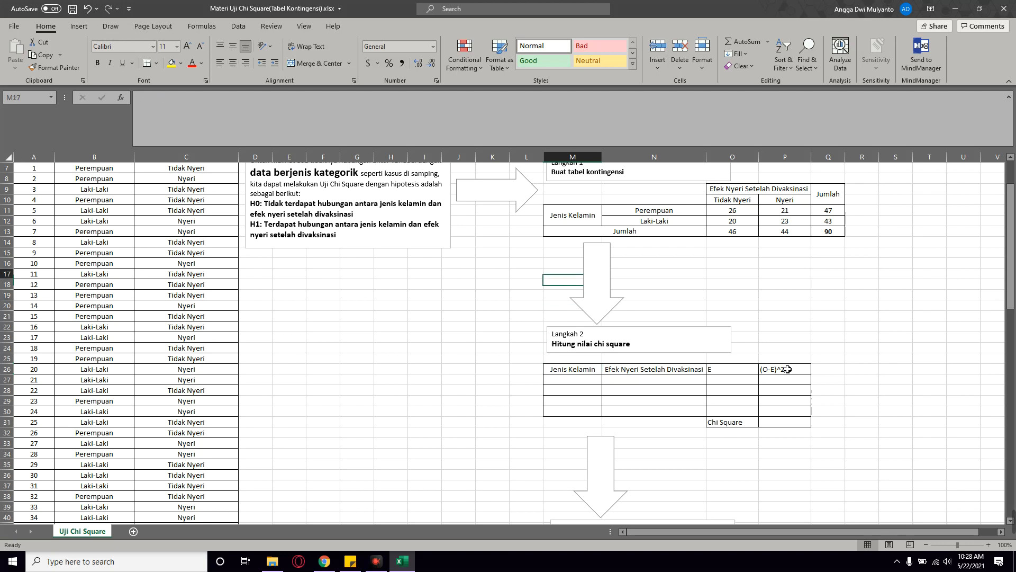
key(Right)
key(Down)
key(shift+Up)
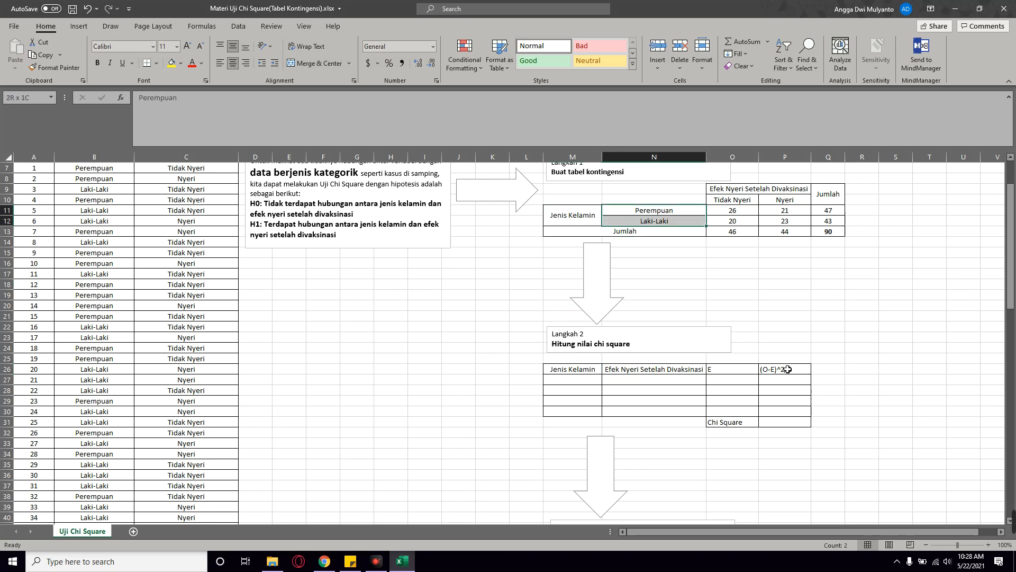
key(ctrl+c)
key(Down)
key(Down)
key(Down)
key(Down)
key(Down)
key(Down)
key(Down)
key(Down)
key(Down)
key(Down)
key(Down)
key(Down)
key(Down)
key(Down)
key(Down)
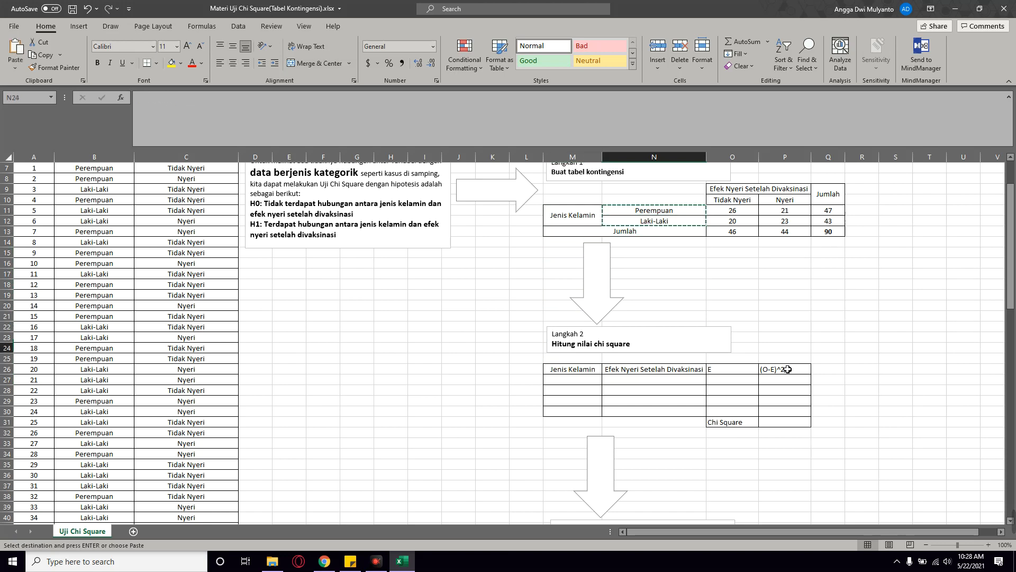
key(Left)
key(ctrl+v)
key(Down)
key(Down)
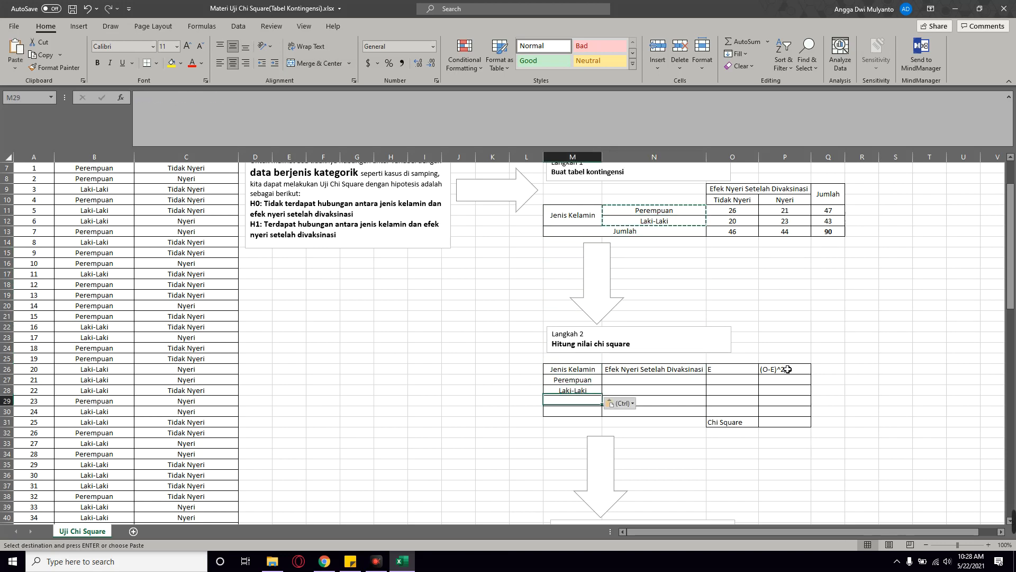
key(ctrl+v)
key(Right)
key(Right)
key(Right)
key(Right)
key(Right)
key(Right)
key(Right)
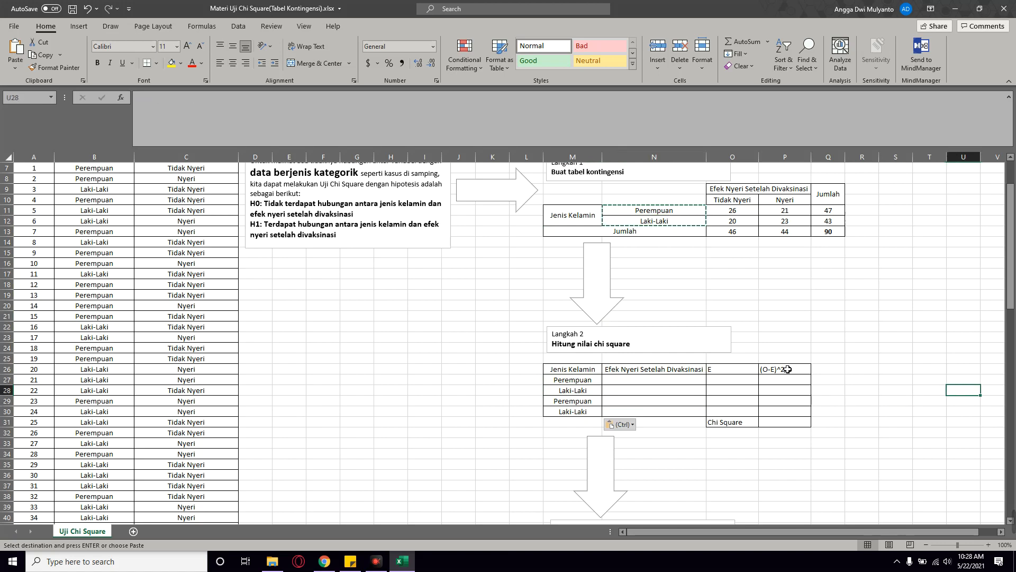
key(Up)
key(Up)
key(Up)
key(Up)
key(Up)
key(Up)
key(Up)
key(Up)
key(Up)
key(Up)
key(Up)
key(Up)
key(Up)
key(Up)
key(Up)
key(Up)
key(Up)
key(Up)
key(Up)
key(Up)
key(Left)
key(Left)
key(Left)
key(Left)
key(Left)
key(Left)
key(Left)
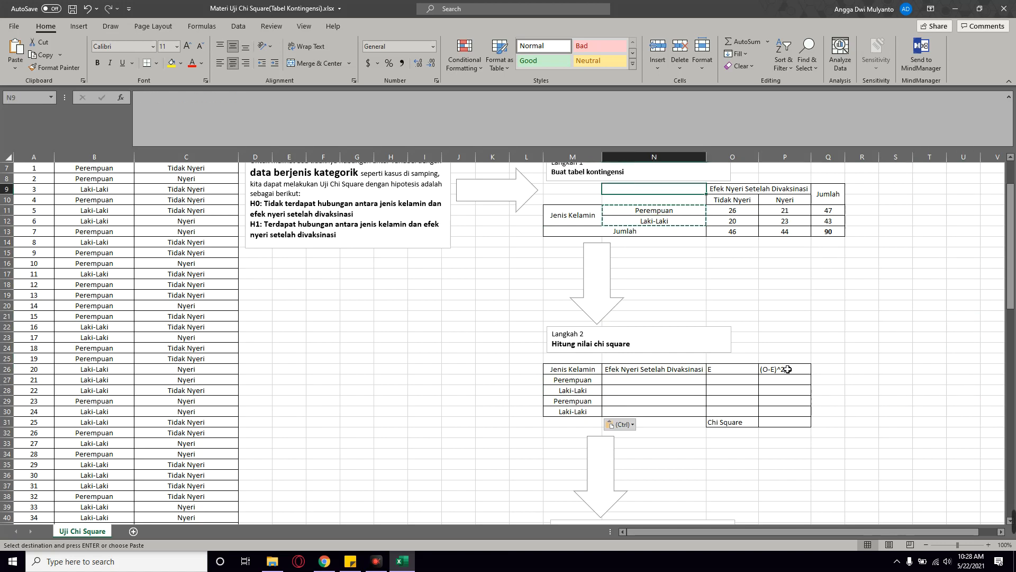
key(Down)
key(Right)
key(shift+Right)
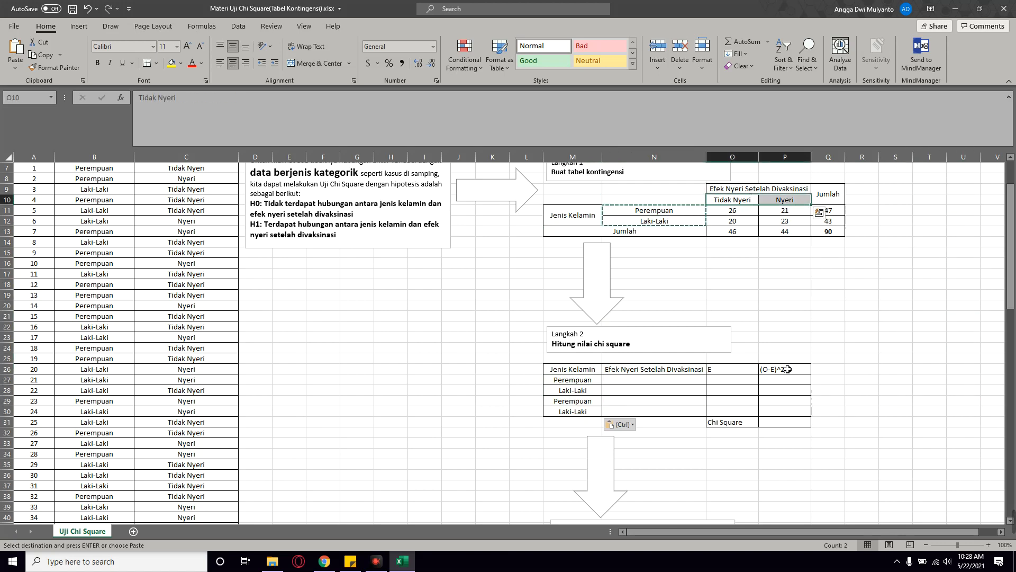
key(ctrl)
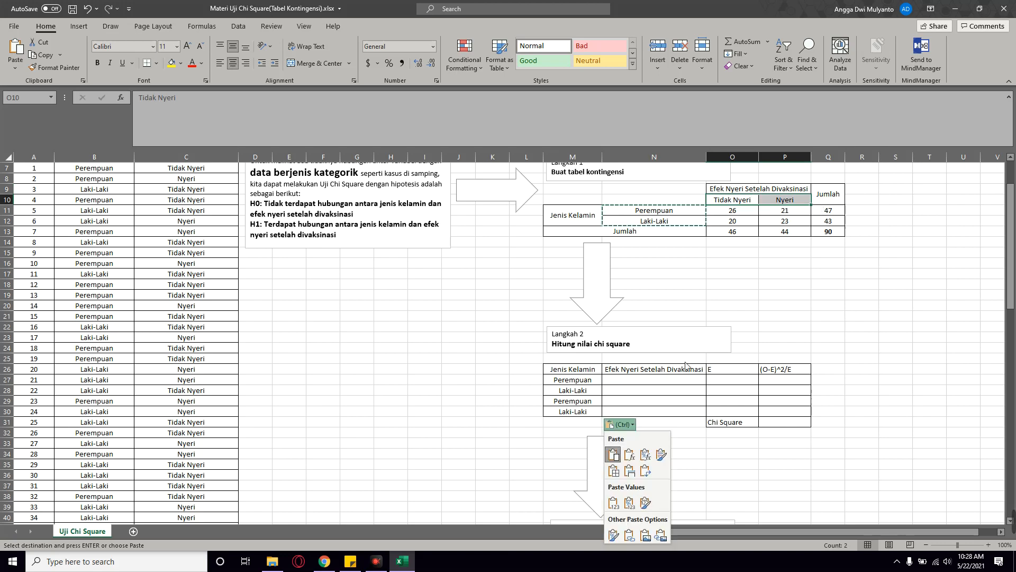
click(647, 392)
Fill the pain-effect column with Nyeri in N27:N28 and Tidak Nyeri in N29:N30
click(661, 380)
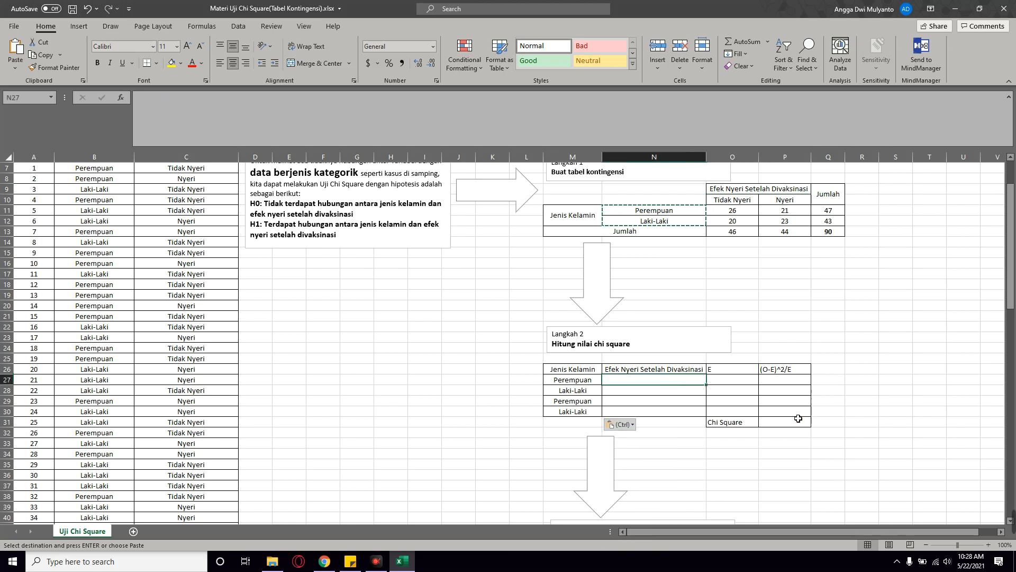
text(Nyer)
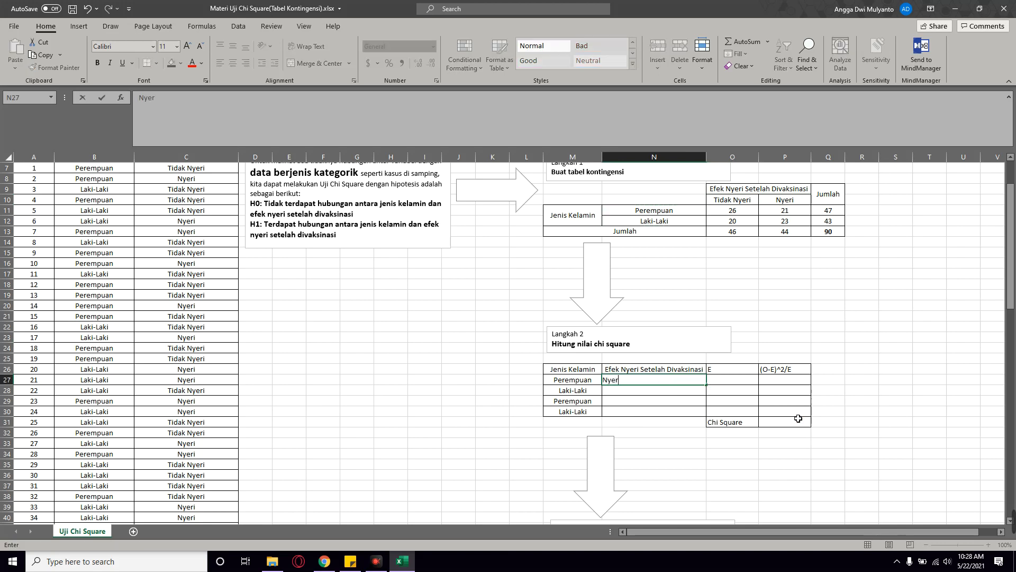
text(i)
key(Return)
text(Nyeri)
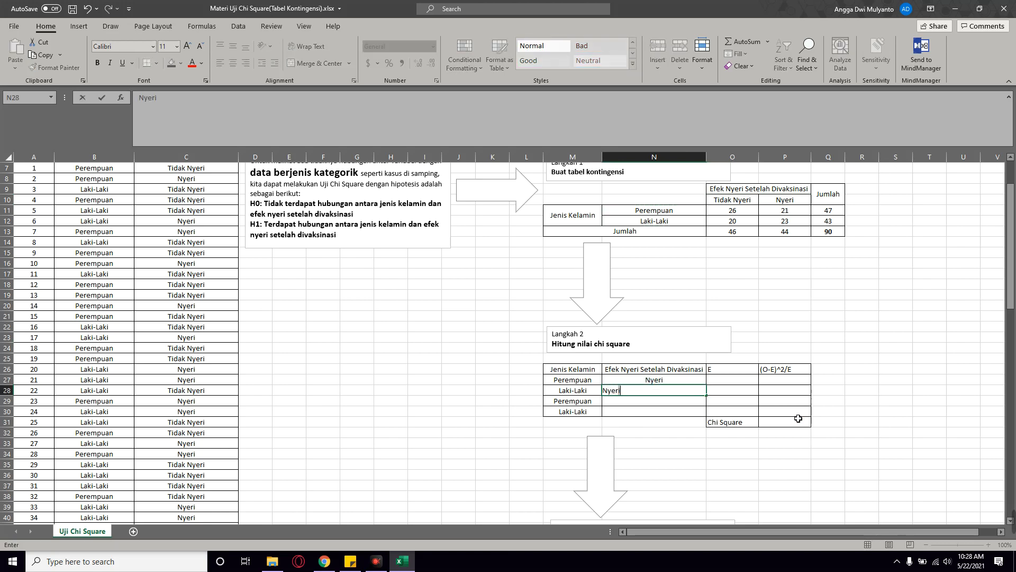
key(Return)
text(Tidak)
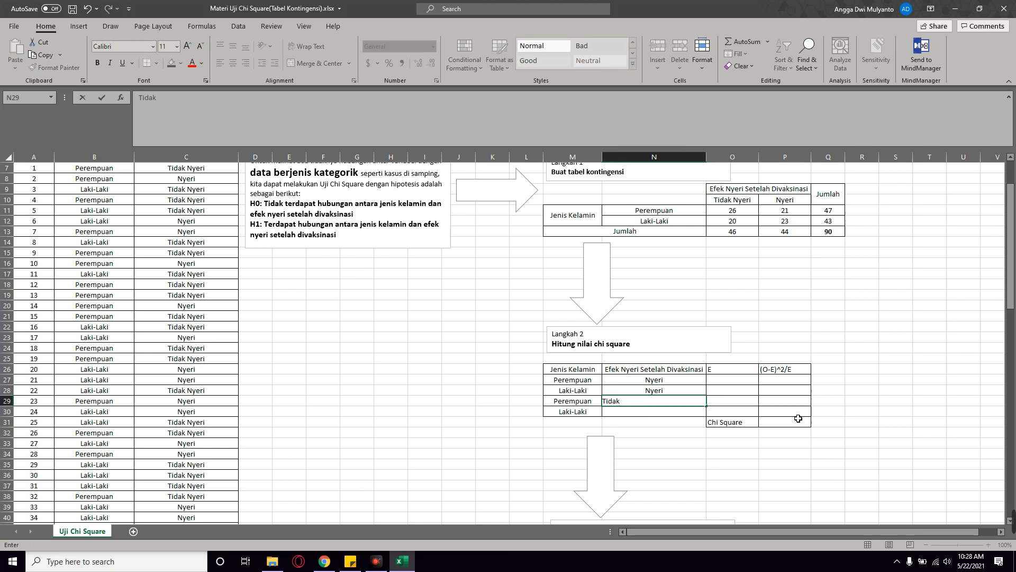
text( Nyeri)
key(Return)
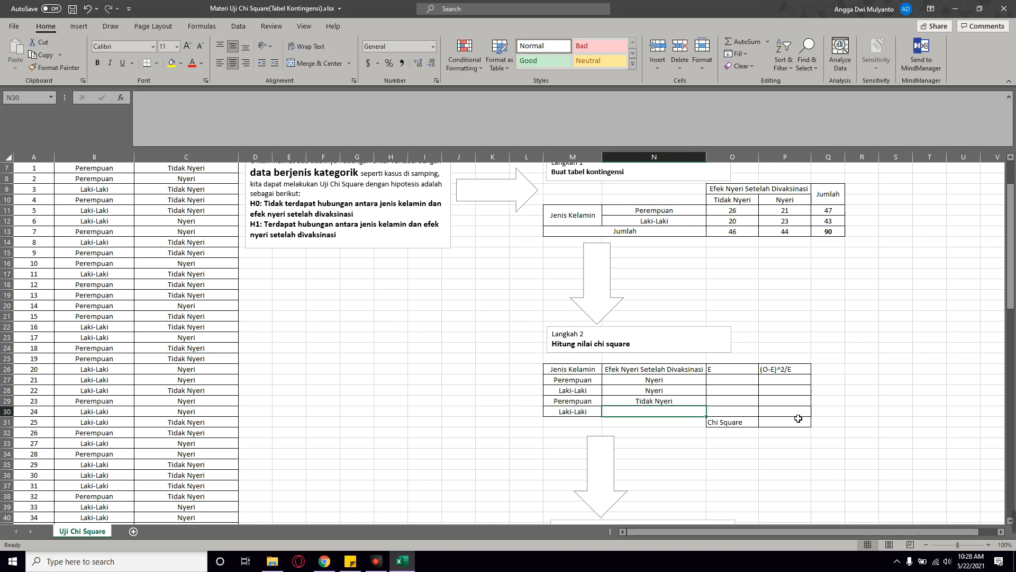
text(Tidak Nyeri)
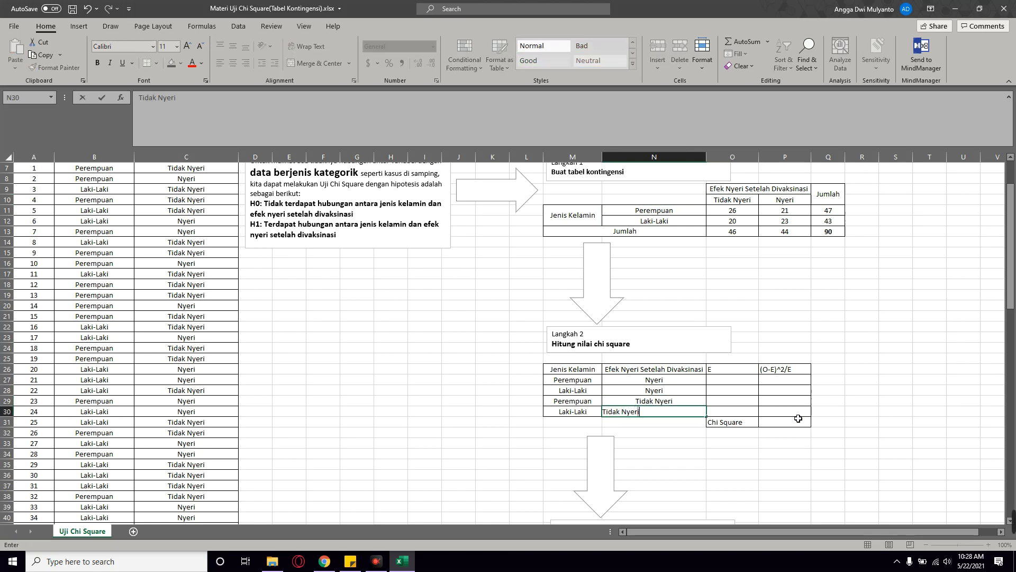
key(Return)
Move the two Tidak Nyeri entries from N29:N30 to N27:N28, replacing the Nyeri entries there
key(Right)
key(Right)
key(Up)
key(Up)
key(Up)
key(Up)
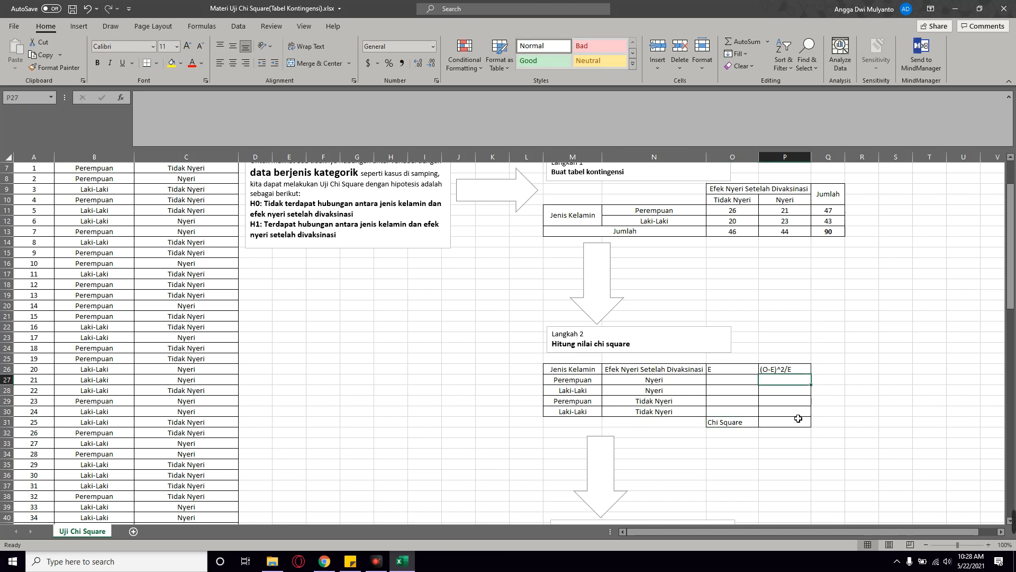
key(Left)
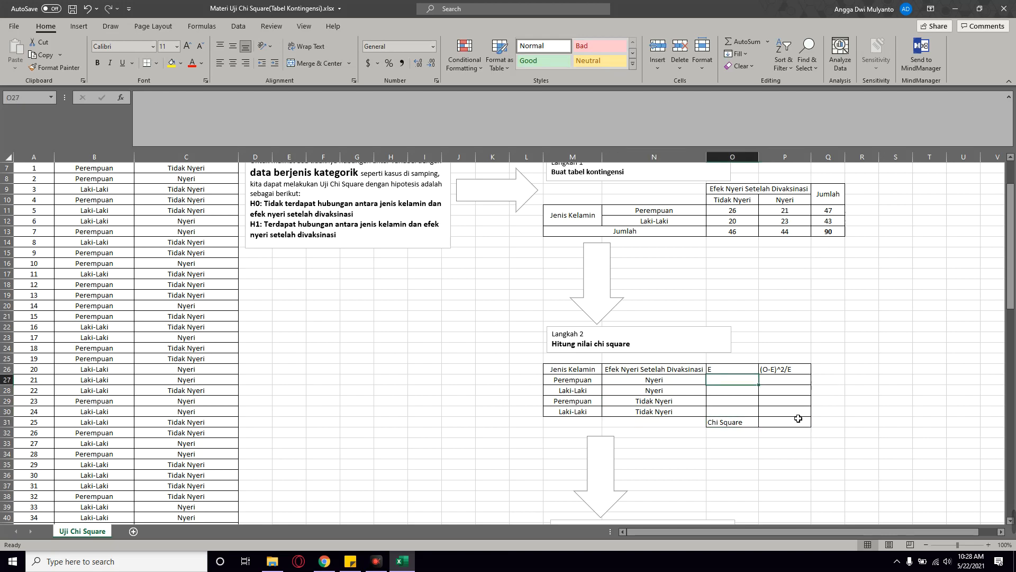
key(Left)
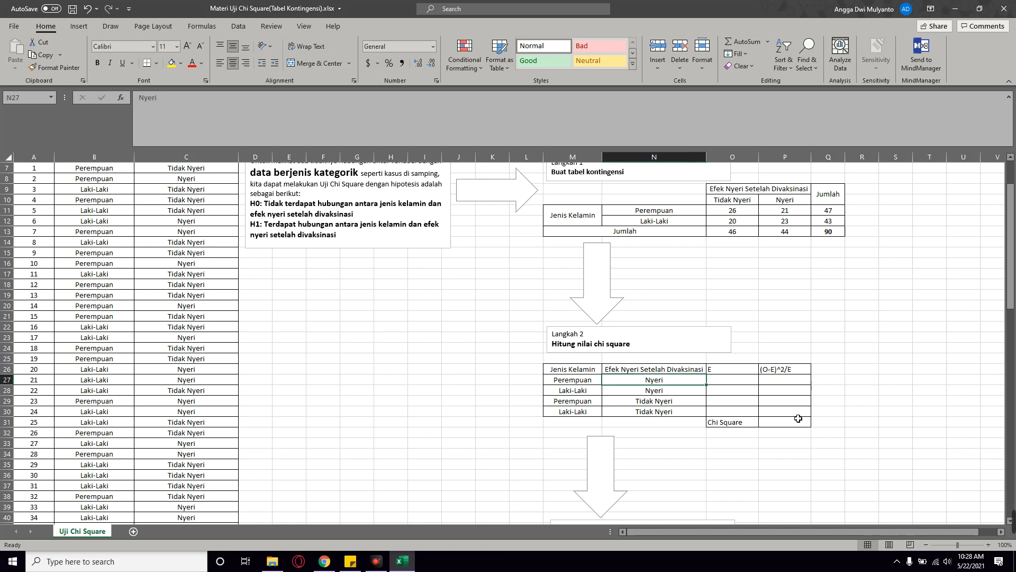
key(Left)
key(Down)
key(Right)
key(Down)
key(shift+Down)
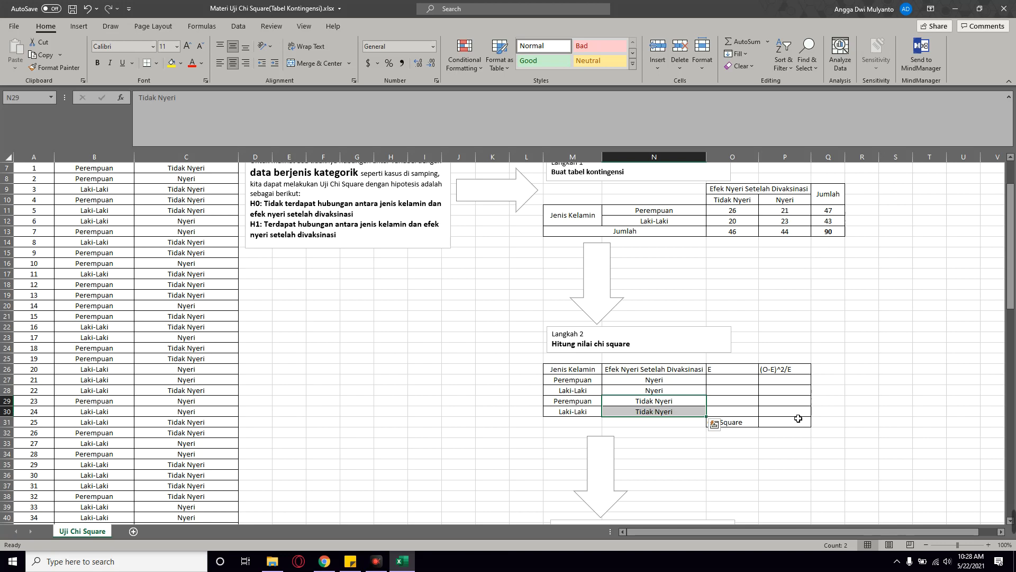
drag(680, 395, 680, 376)
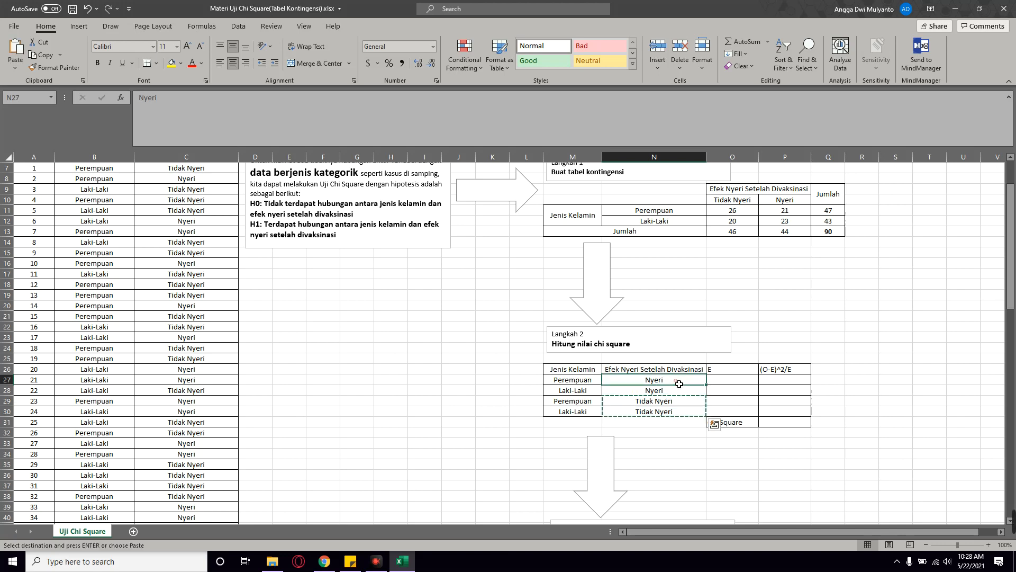
ctrl+click(656, 404)
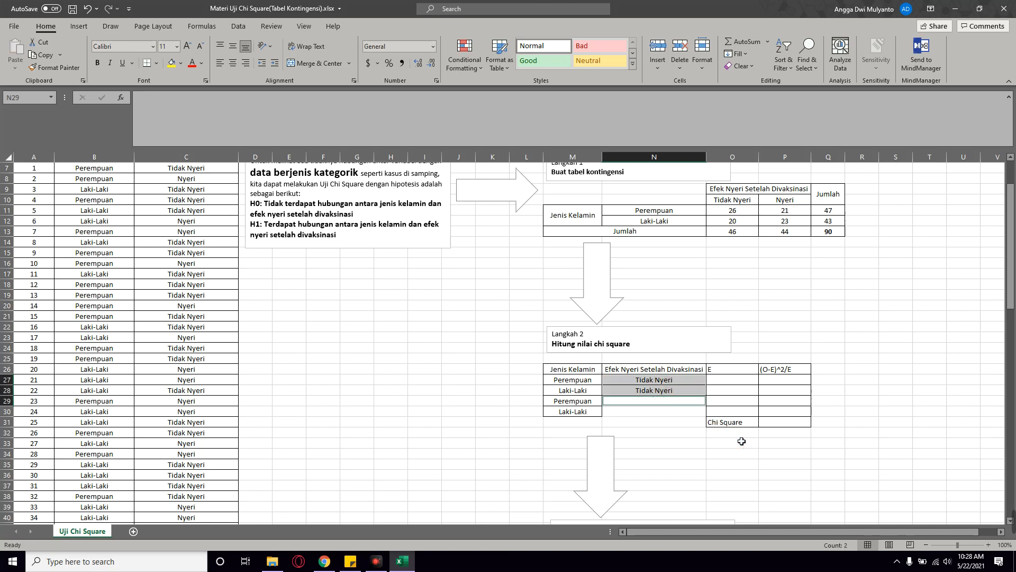
Enter Nyeri in the emptied cells N29 and N30
click(659, 404)
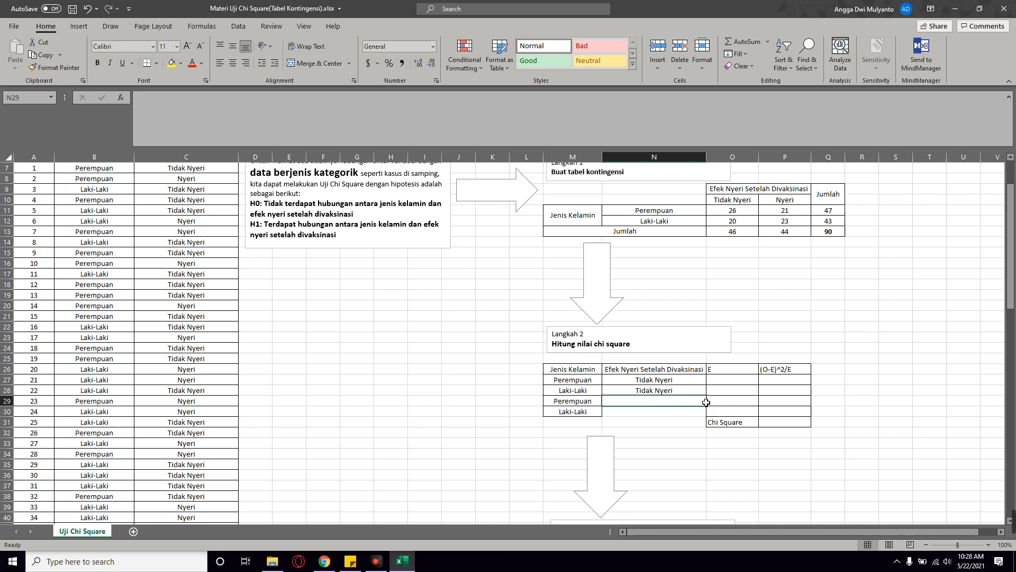
text(N)
text(Nyeri)
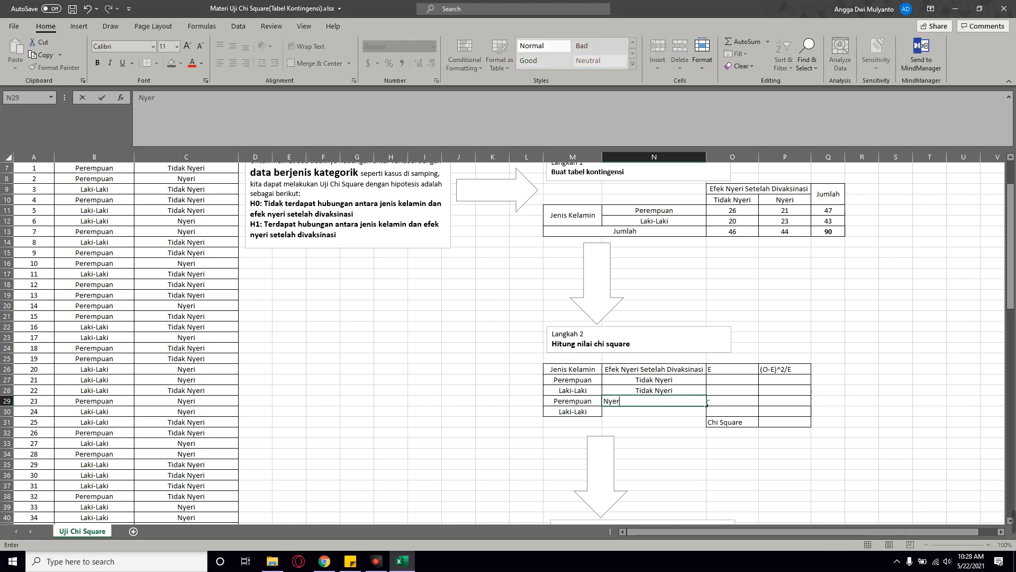
key(Return)
text(Nyeri)
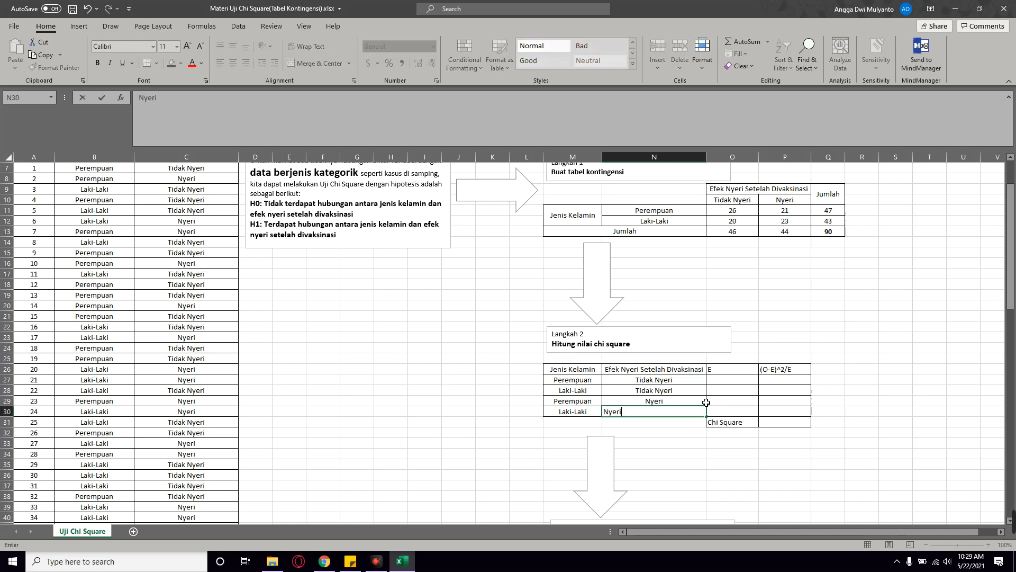
key(Return)
Apply all borders to cells N29:N30
drag(702, 402, 686, 412)
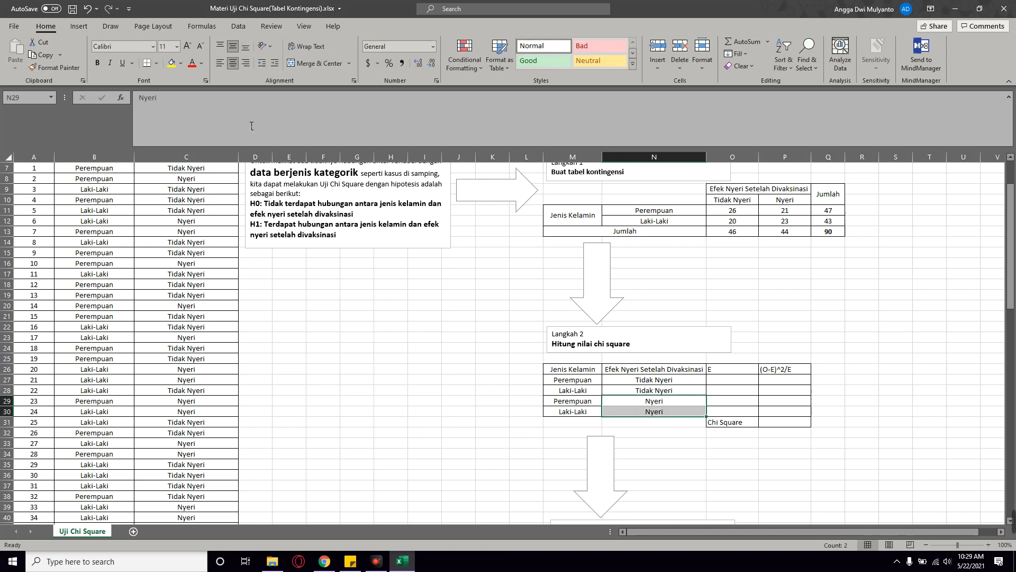
click(156, 64)
click(196, 173)
click(685, 467)
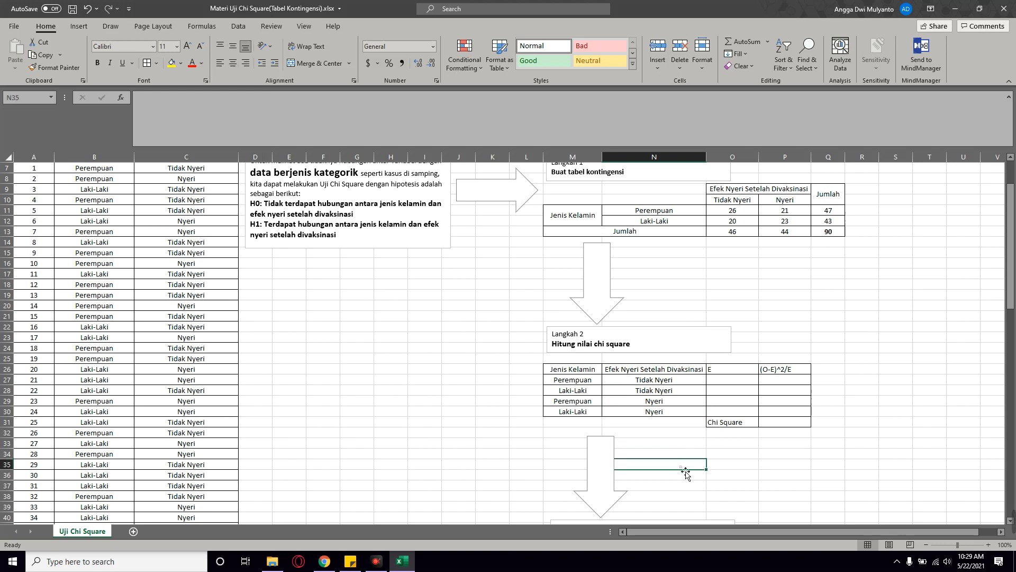
Enter the expected-value formula =Q11*O13/Q13 in O27 for Perempuan with Tidak Nyeri
click(736, 383)
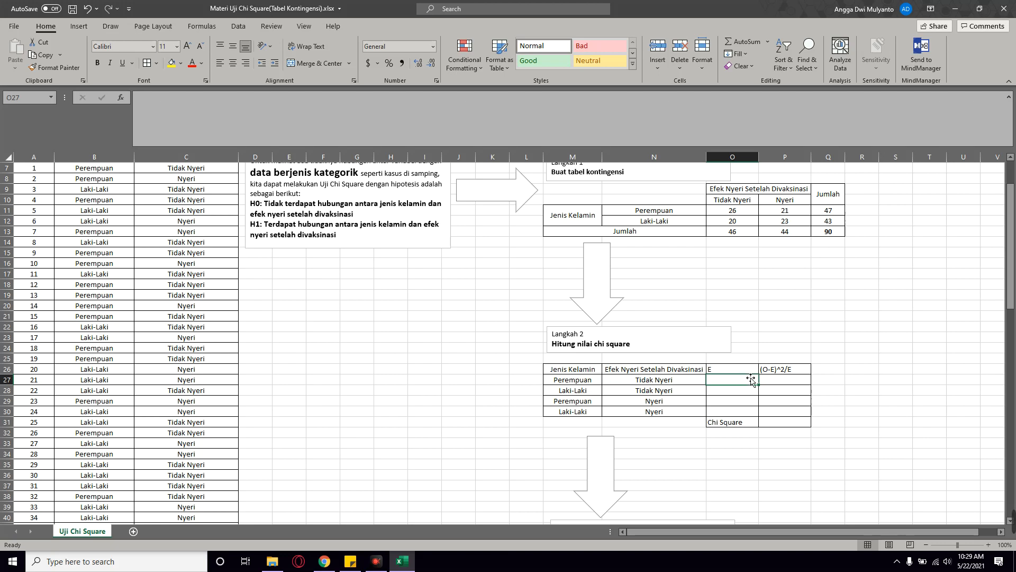
text(=)
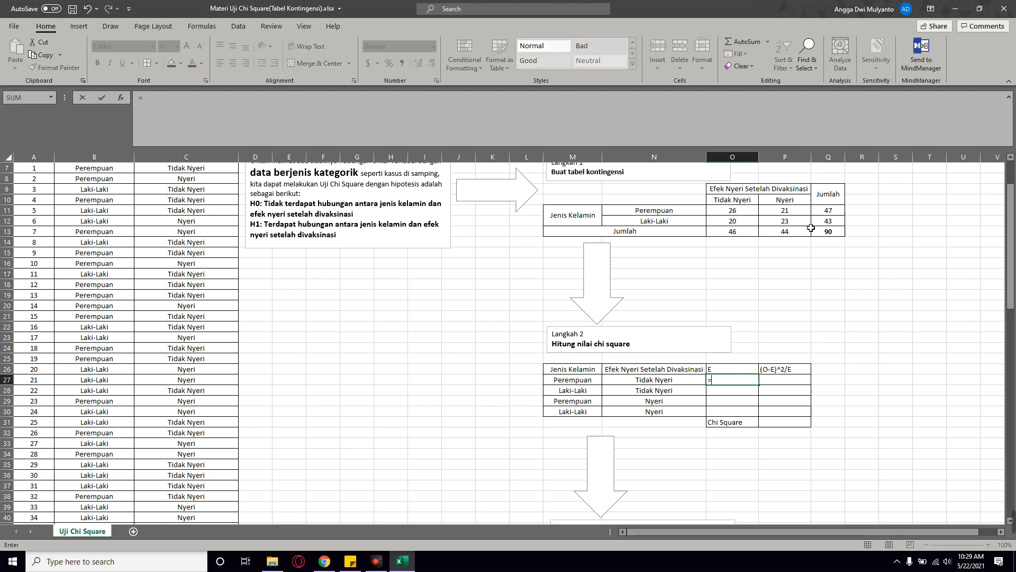
click(832, 212)
text(*)
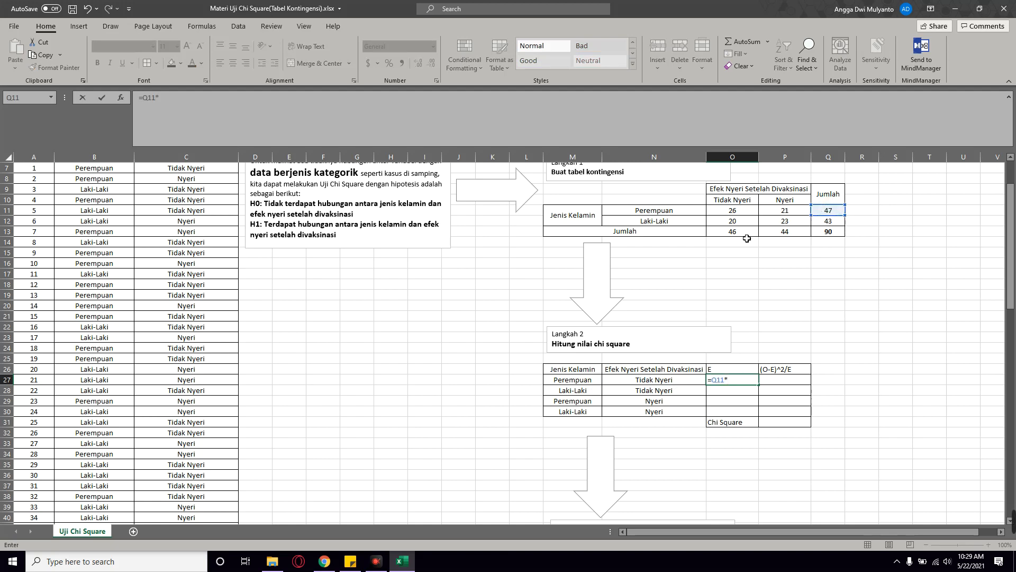
click(748, 239)
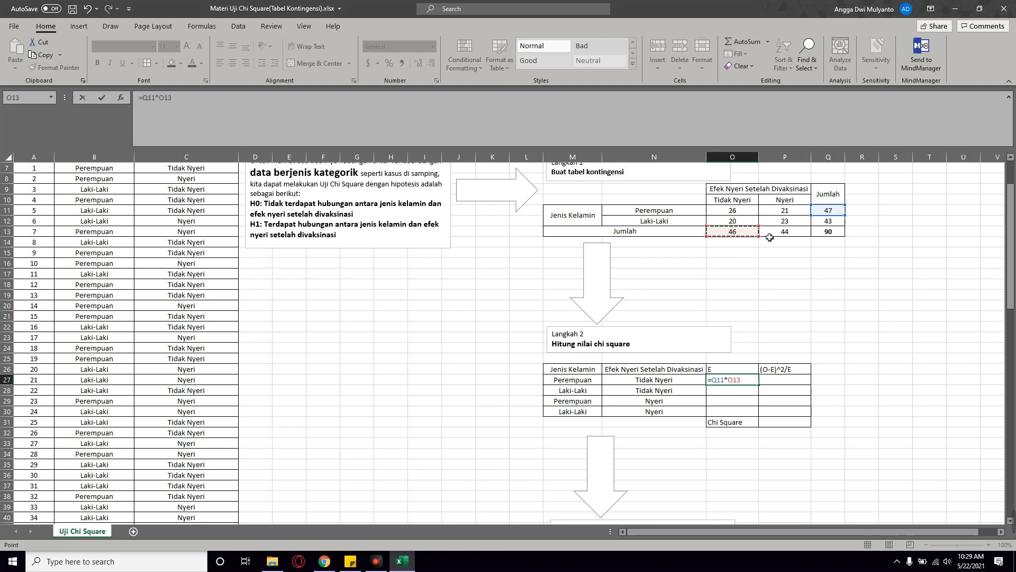
text(/)
click(825, 233)
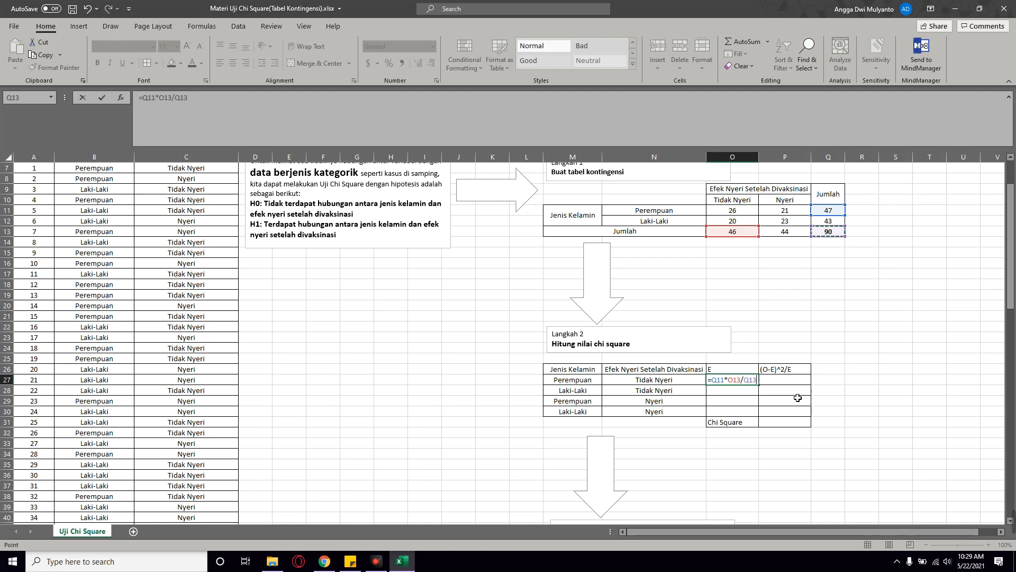
key(Return)
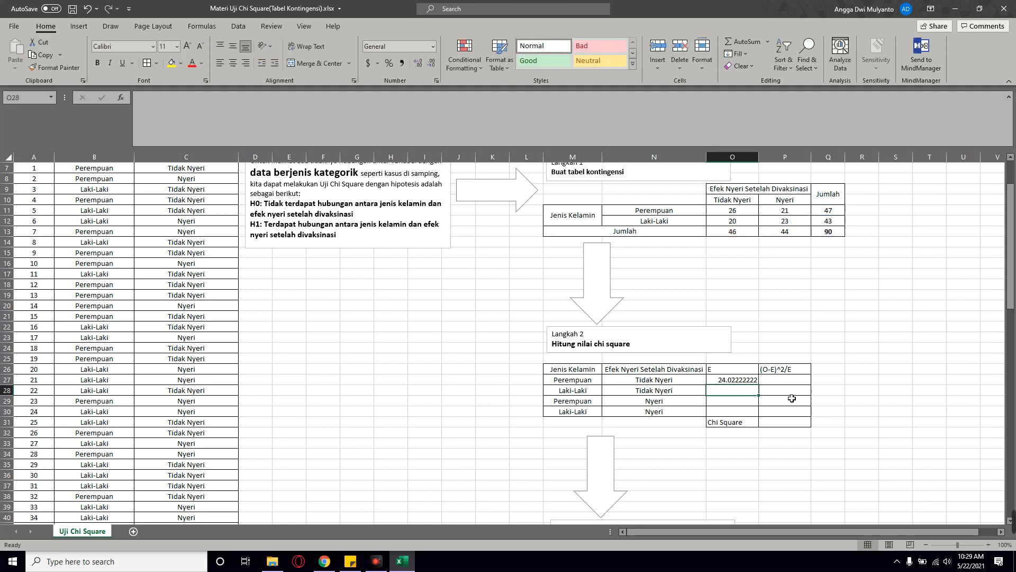
Enter the expected-value formula =Q12*O13/Q13 in O28 for Laki-Laki with Tidak Nyeri
text(=)
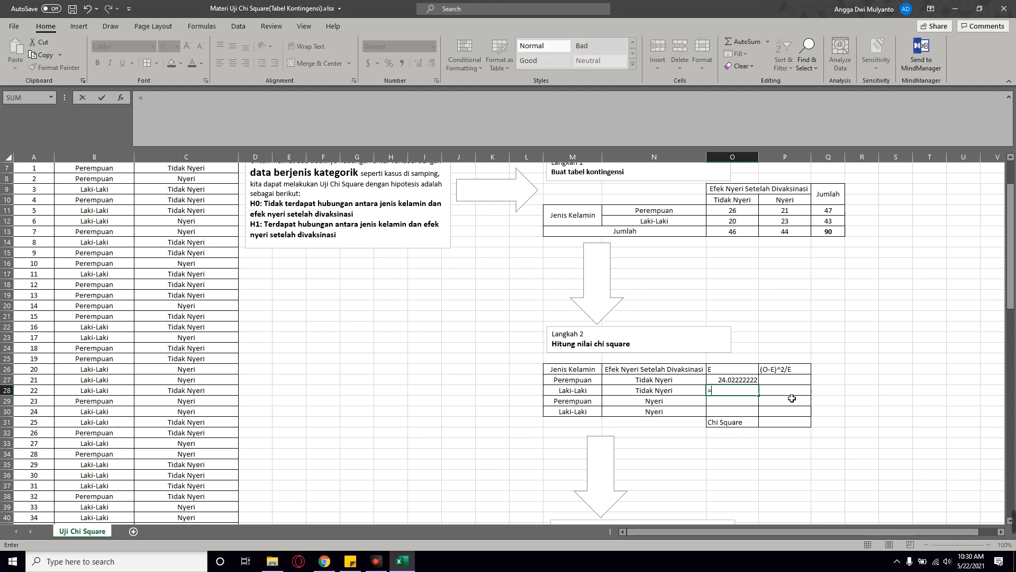
click(839, 223)
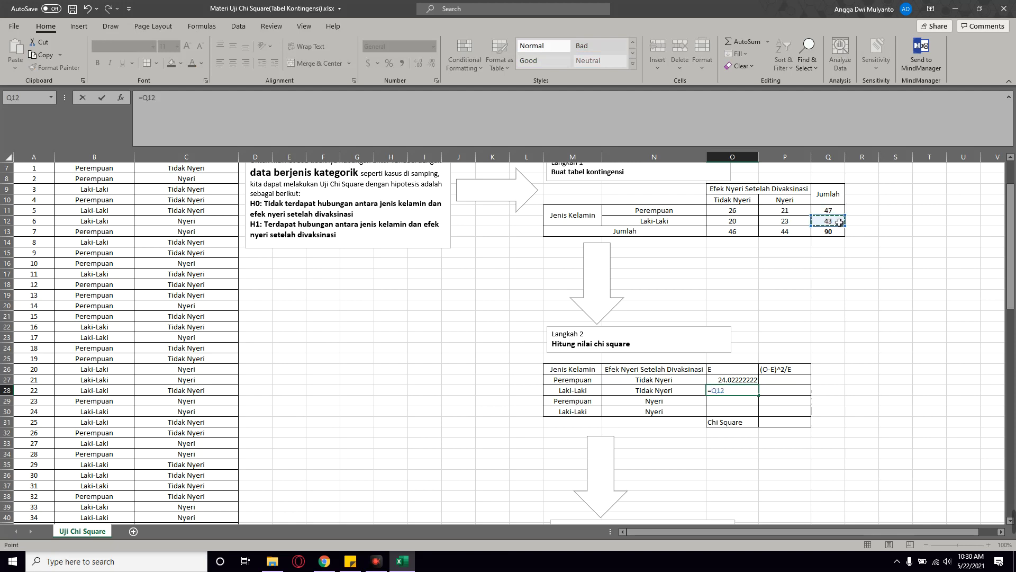
text(*)
click(749, 237)
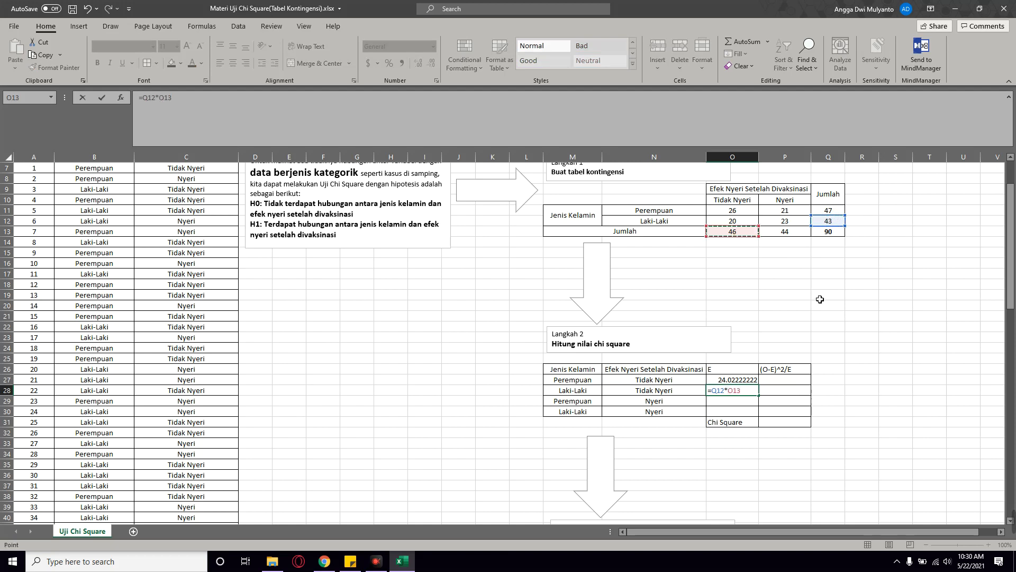
text(/)
click(836, 233)
key(Return)
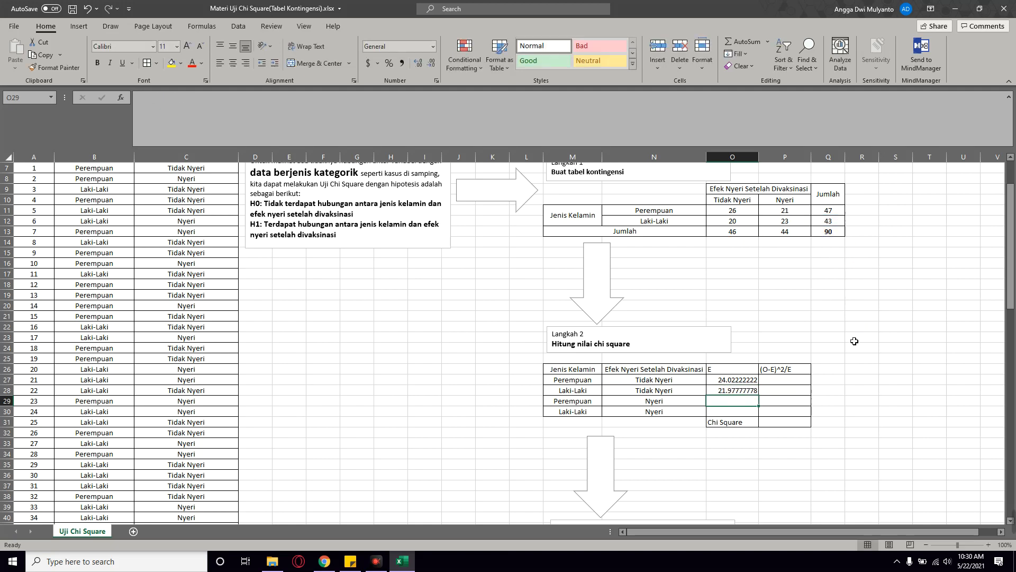
Enter the expected-value formula =Q11*P13/Q13 in O29 for Perempuan with Nyeri
text(=)
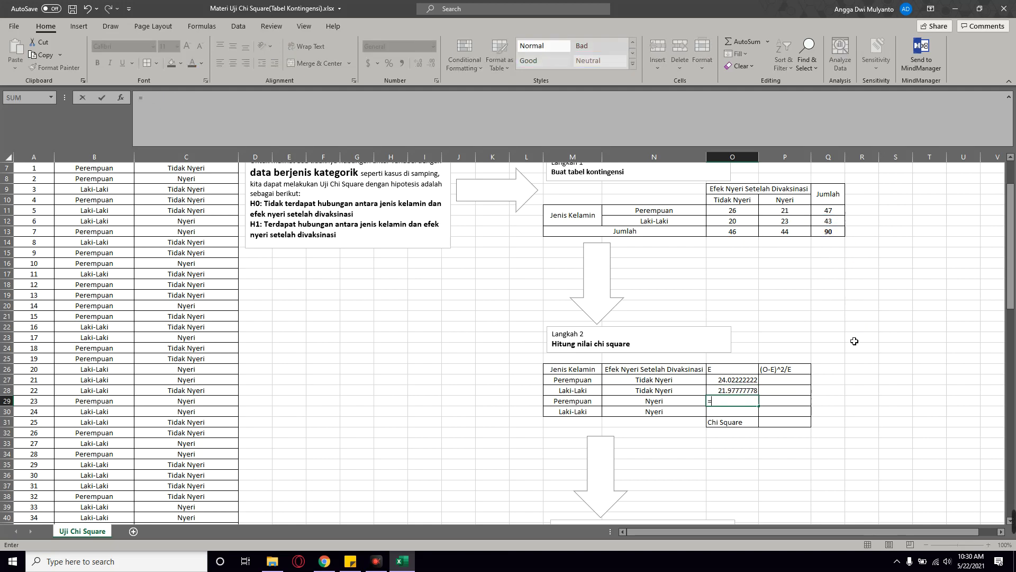
click(828, 217)
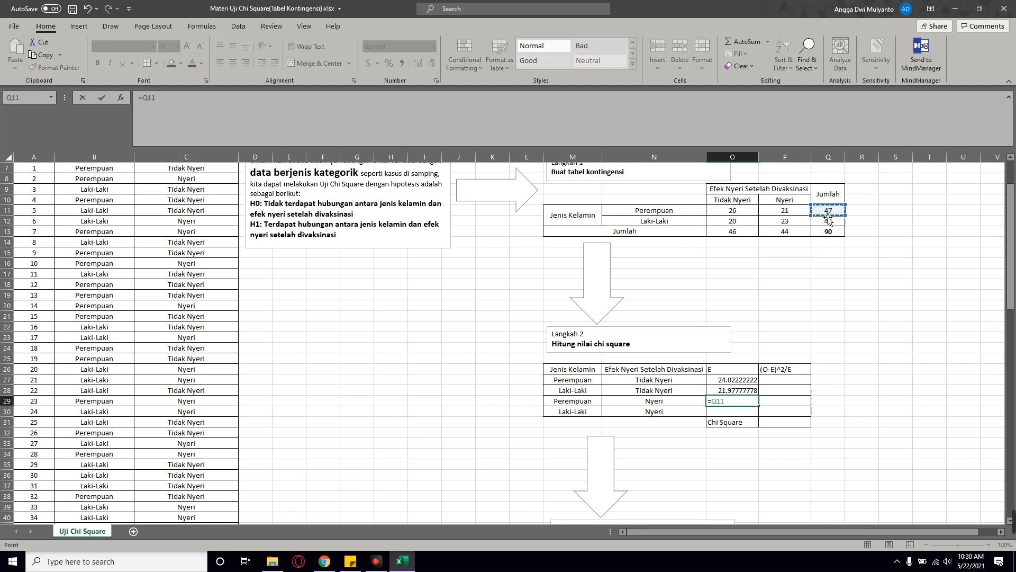
text(*)
click(798, 236)
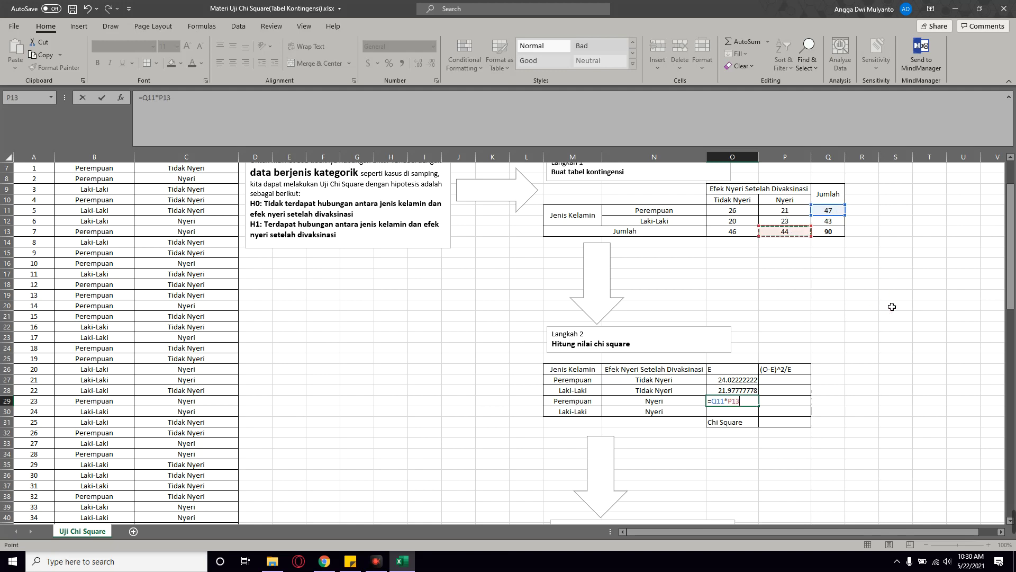
text(/)
click(838, 235)
key(Return)
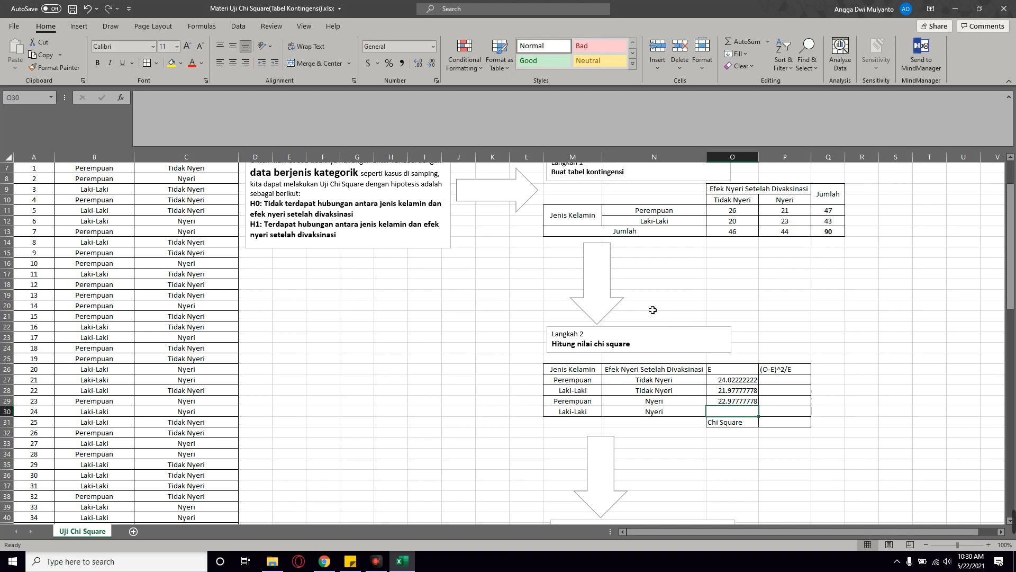
Enter the expected-value formula =Q12*P13/Q13 in O30 for Laki-Laki with Nyeri
text(=)
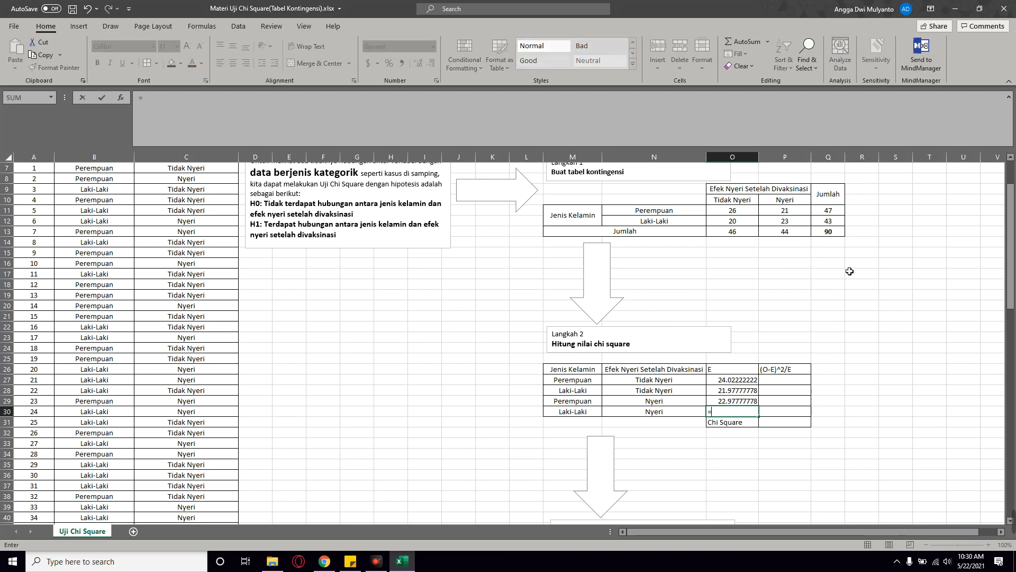
click(830, 223)
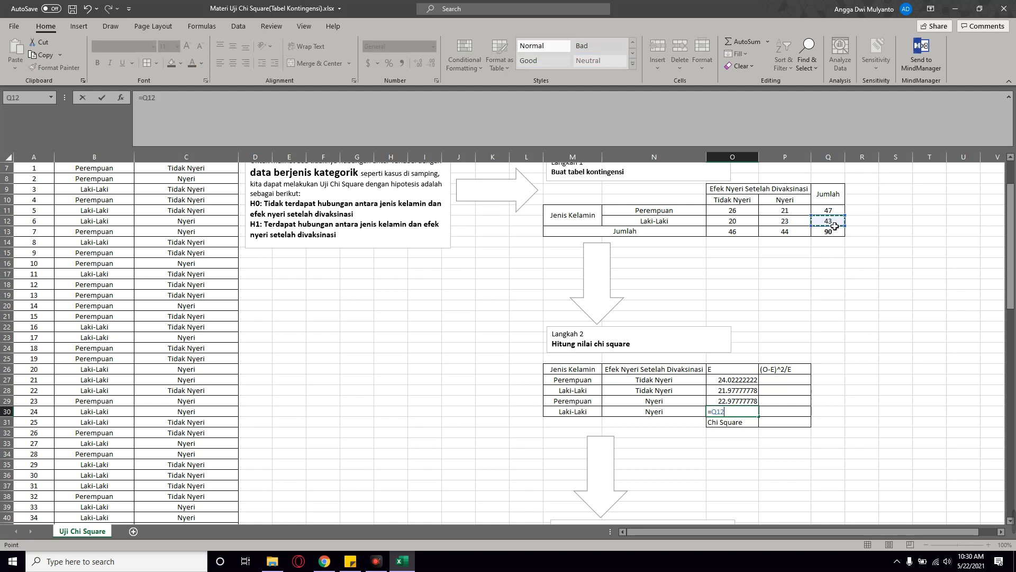
text(*)
click(790, 234)
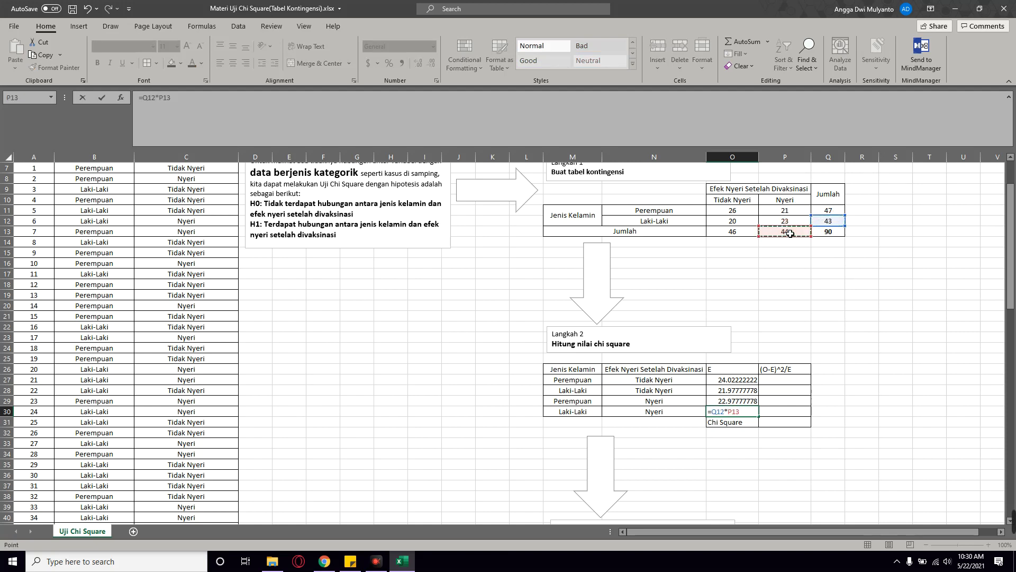
text(/)
click(830, 232)
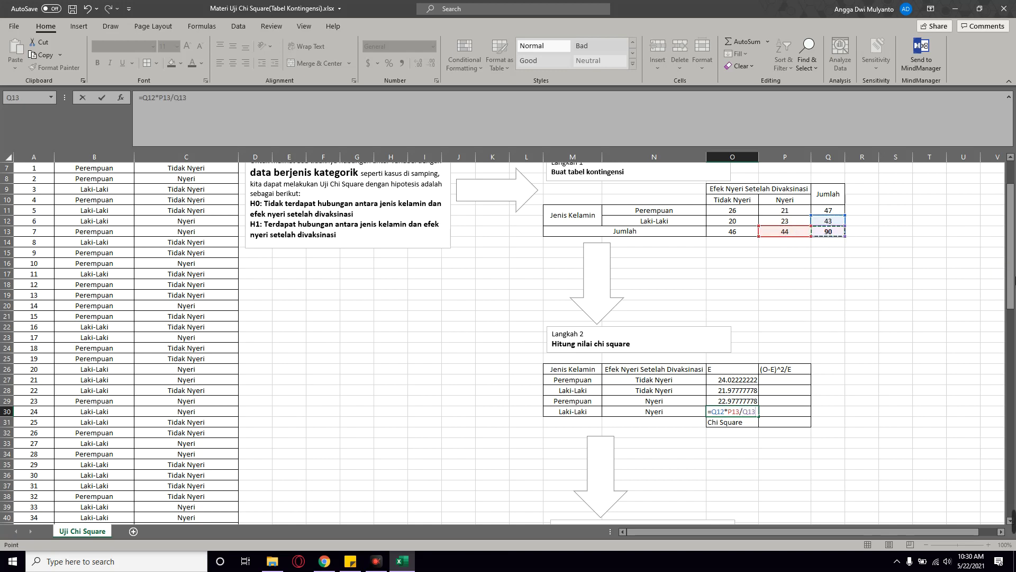
key(Return)
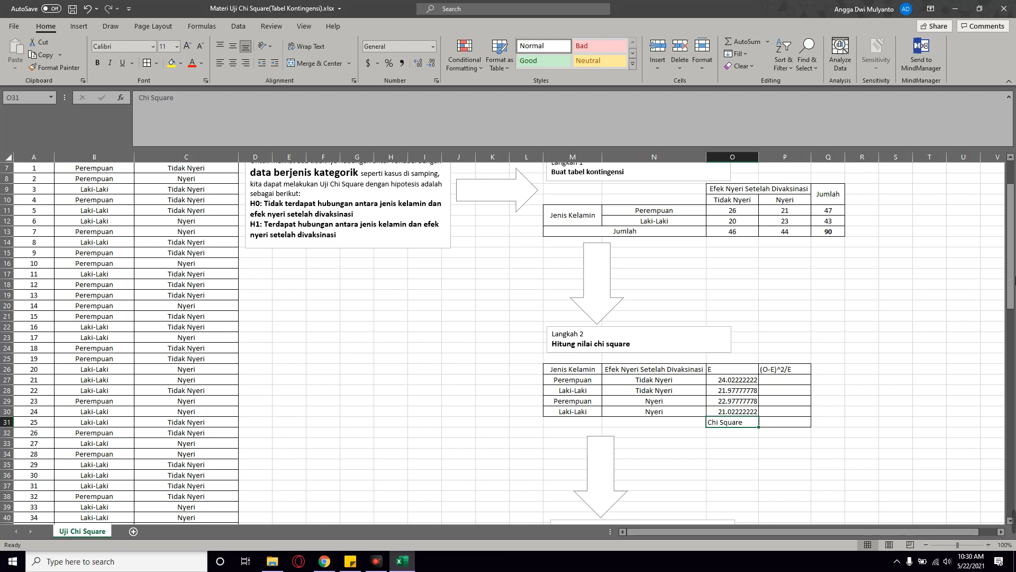
Begin a formula in P27, the (O-E)^2/E cell for Perempuan with Tidak Nyeri
key(Right)
key(Up)
key(Up)
key(Up)
key(Up)
key(Up)
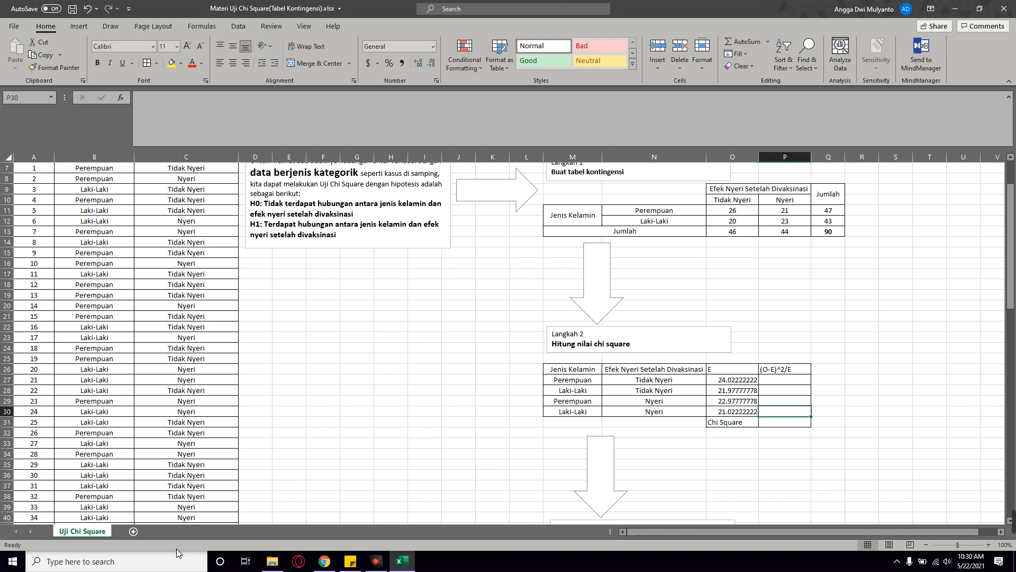
key(Left)
key(Down)
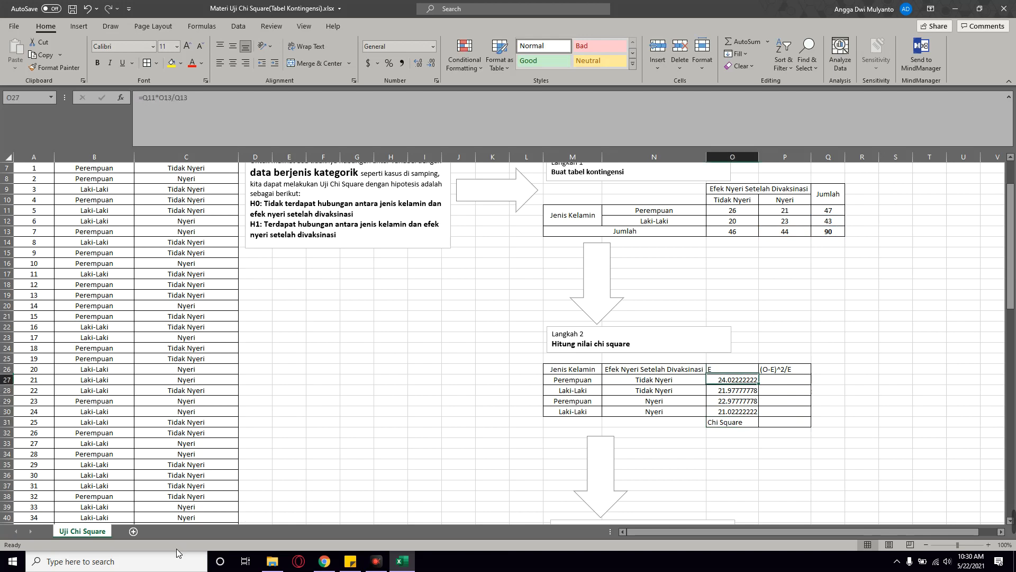
key(Right)
key(Up)
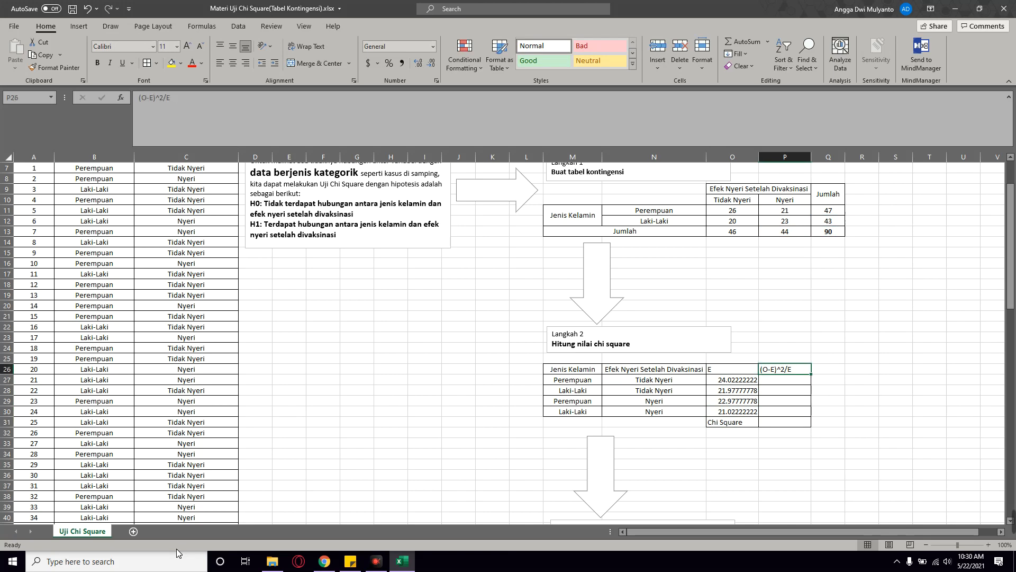
key(Down)
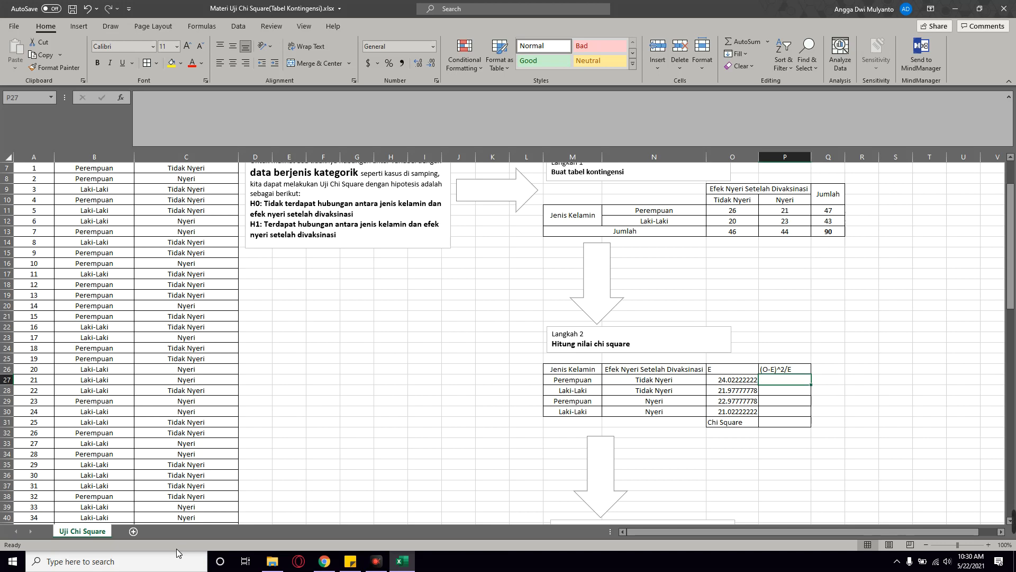
text(=)
key(Up)
key(Up)
key(Up)
key(Up)
key(Up)
key(Up)
key(Up)
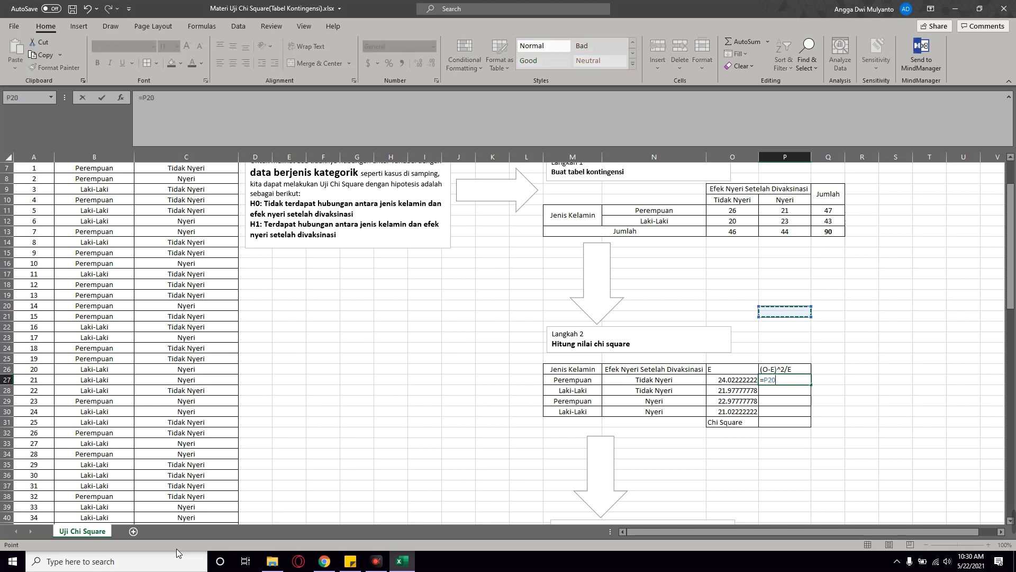
key(Up)
key(Up)
key(Up)
key(Up)
key(Up)
key(Up)
key(Up)
key(Up)
key(Up)
key(Up)
key(Up)
key(Up)
key(BackSpace)
key(BackSpace)
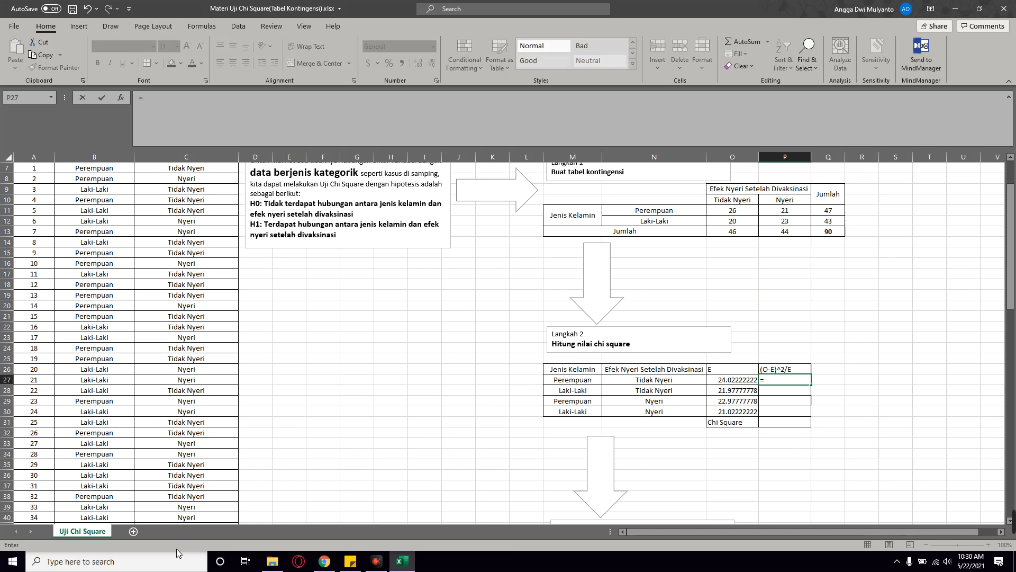
Complete the P27 formula as =(O11-O27)^2/O27 and confirm it
text(()
key(Up)
key(Up)
key(Up)
key(Up)
key(Up)
key(Up)
key(Up)
key(Up)
key(Up)
key(Up)
key(Up)
key(Up)
key(Up)
key(Up)
key(Up)
key(Up)
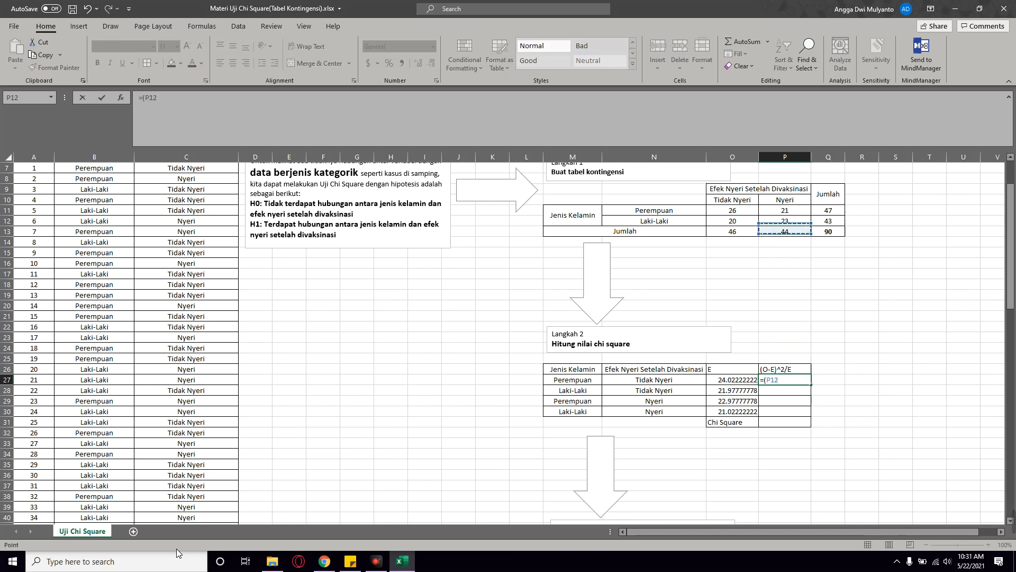
key(Left)
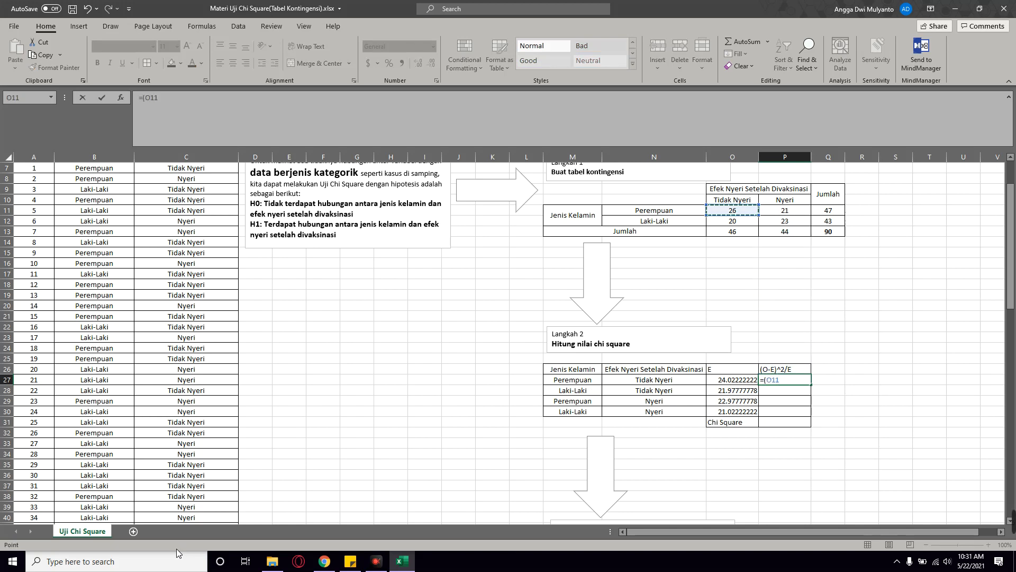
text(-)
key(Down)
key(Left)
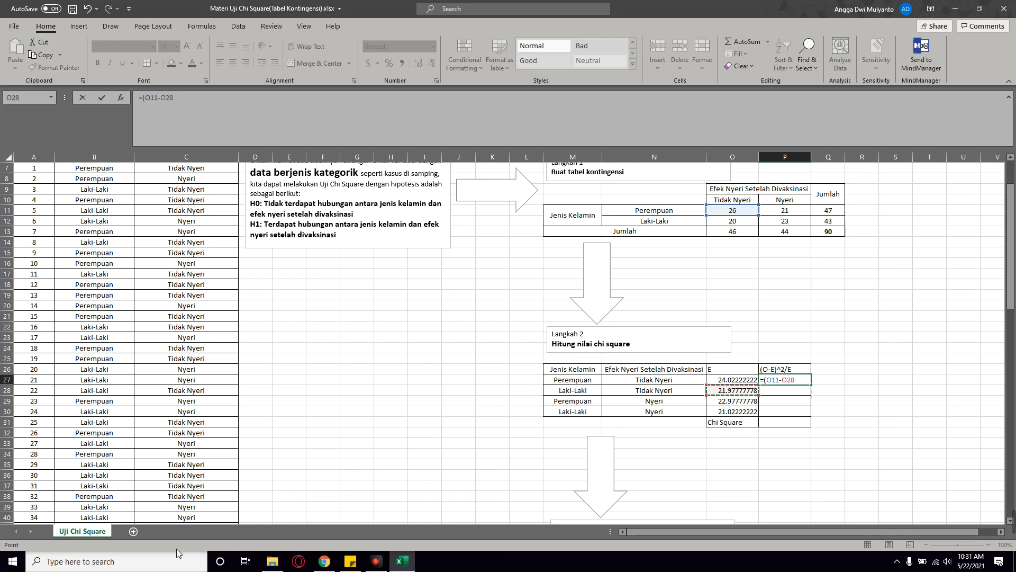
key(Up)
text())
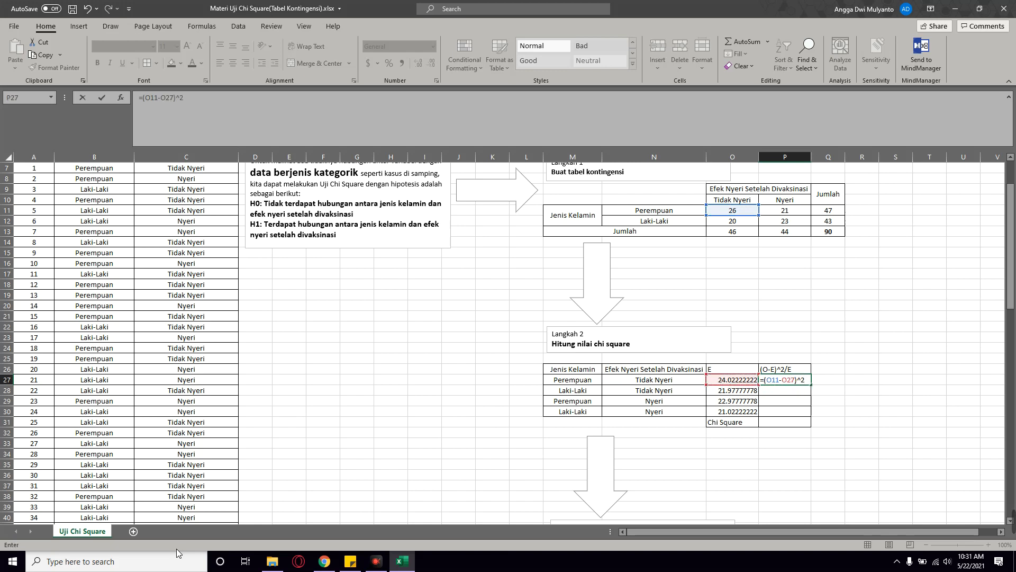
text(^2/)
key(Left)
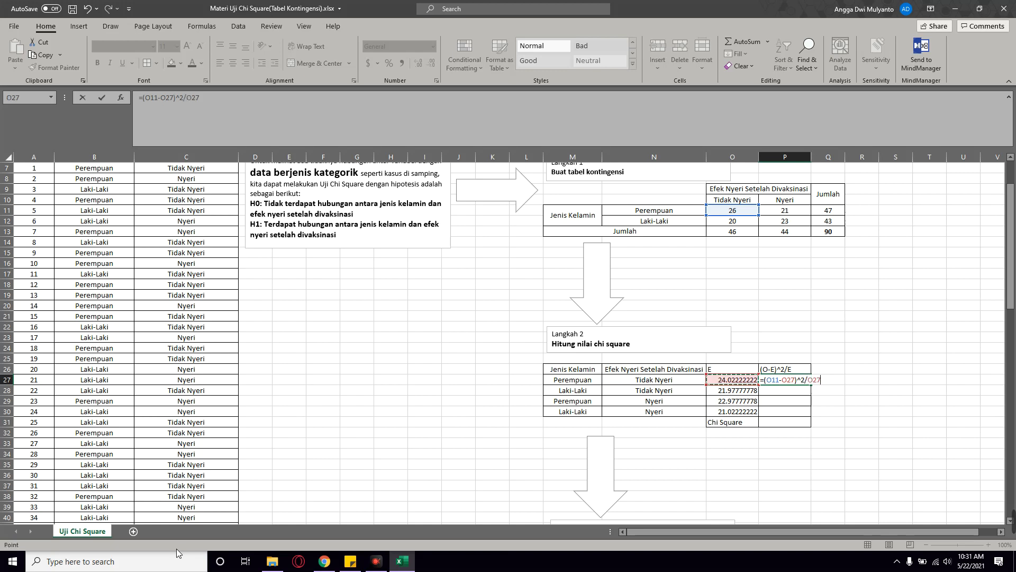
key(Return)
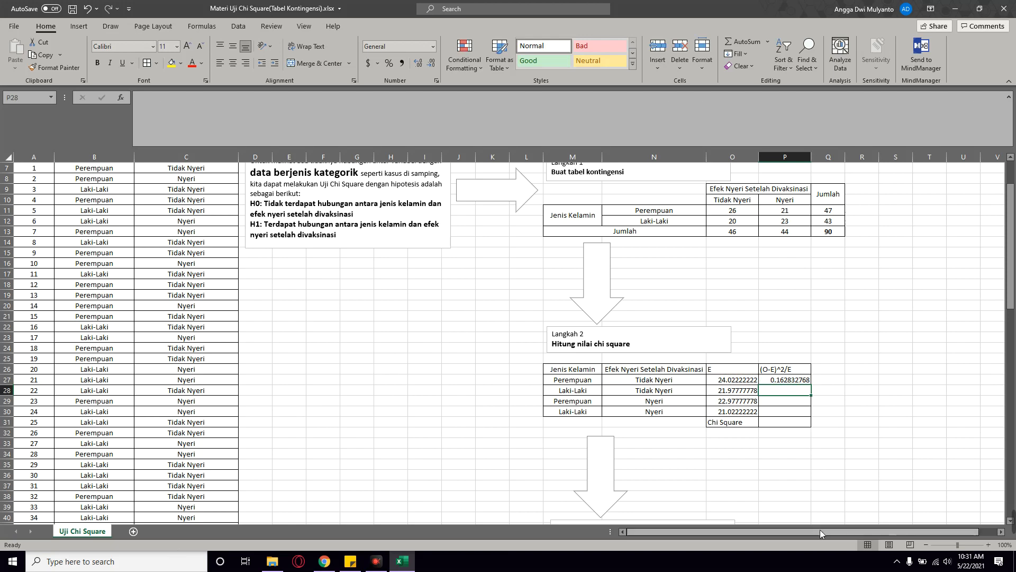
Fill the P27 formula down through P30 and check the observed-value reference in P28's formula
click(804, 381)
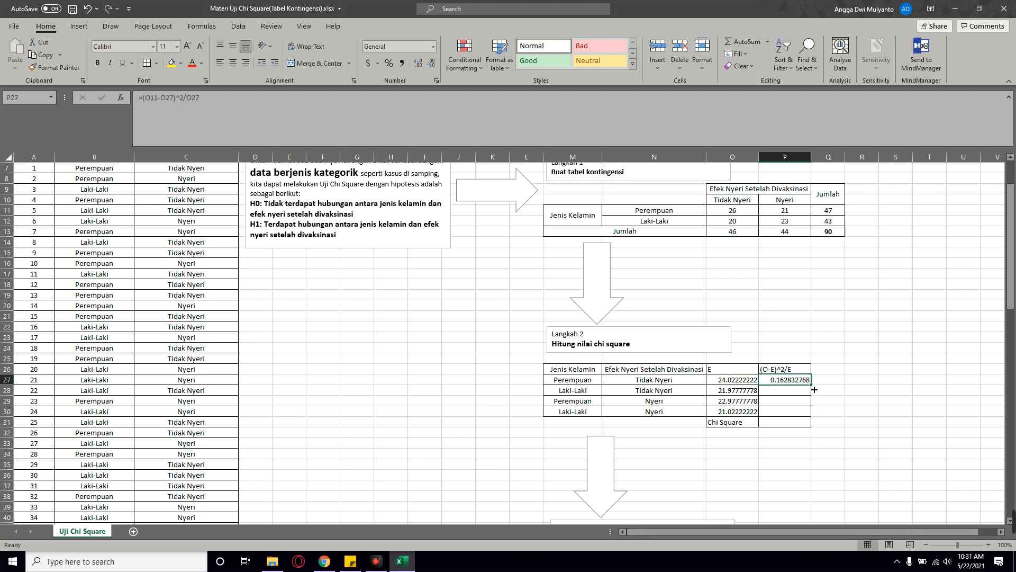
drag(810, 384, 801, 414)
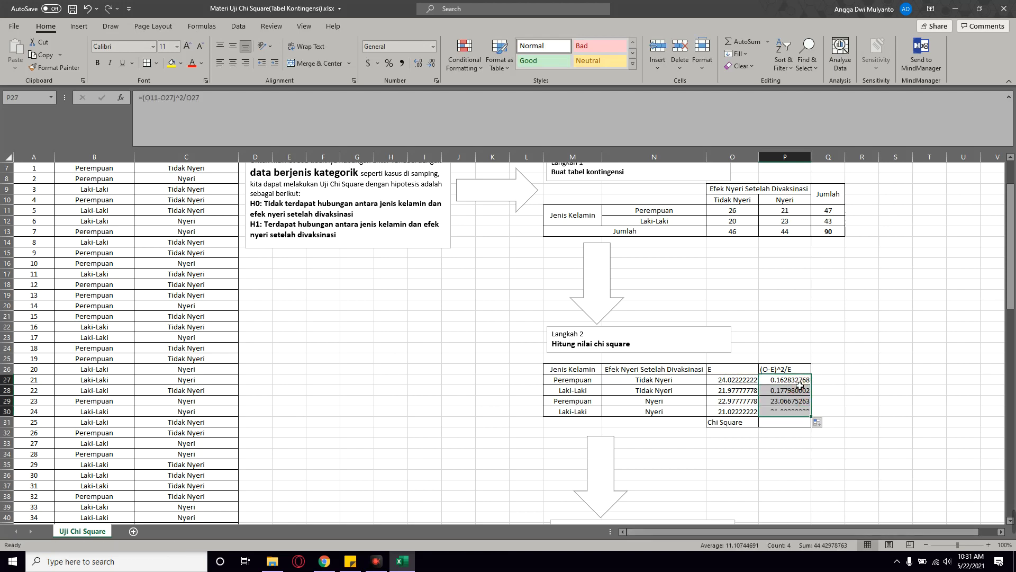
click(786, 393)
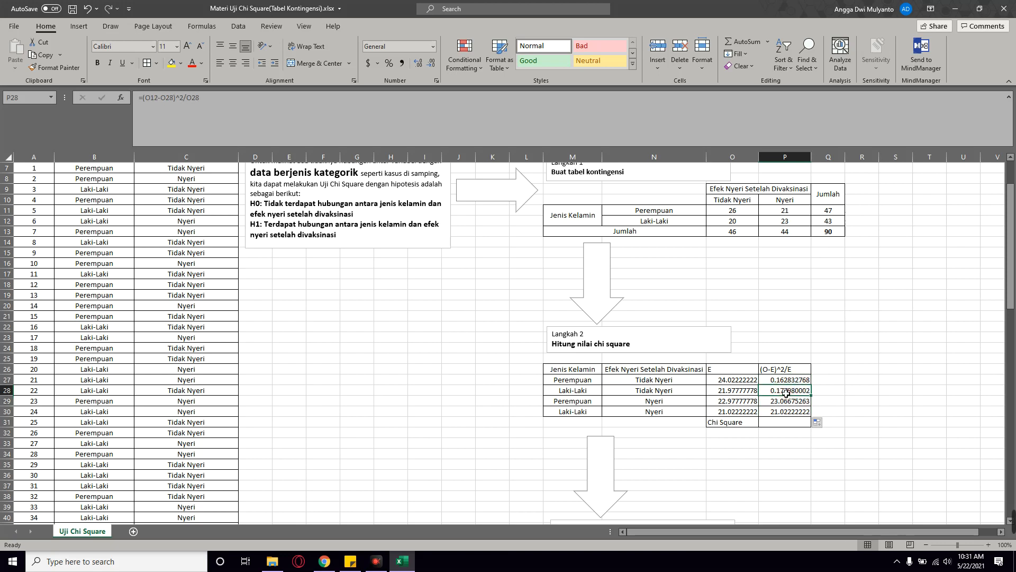
click(266, 136)
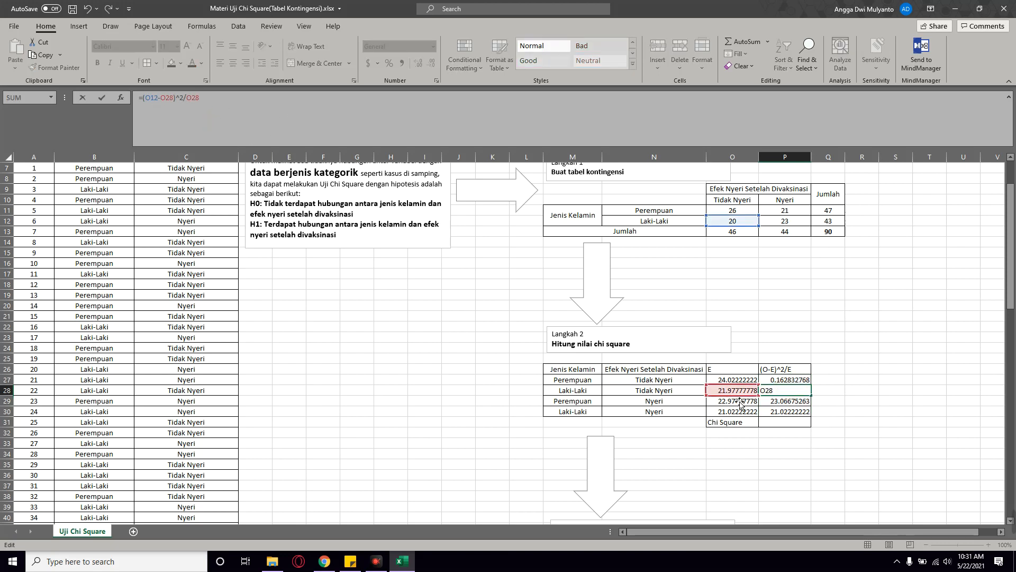
click(160, 99)
double_click(150, 99)
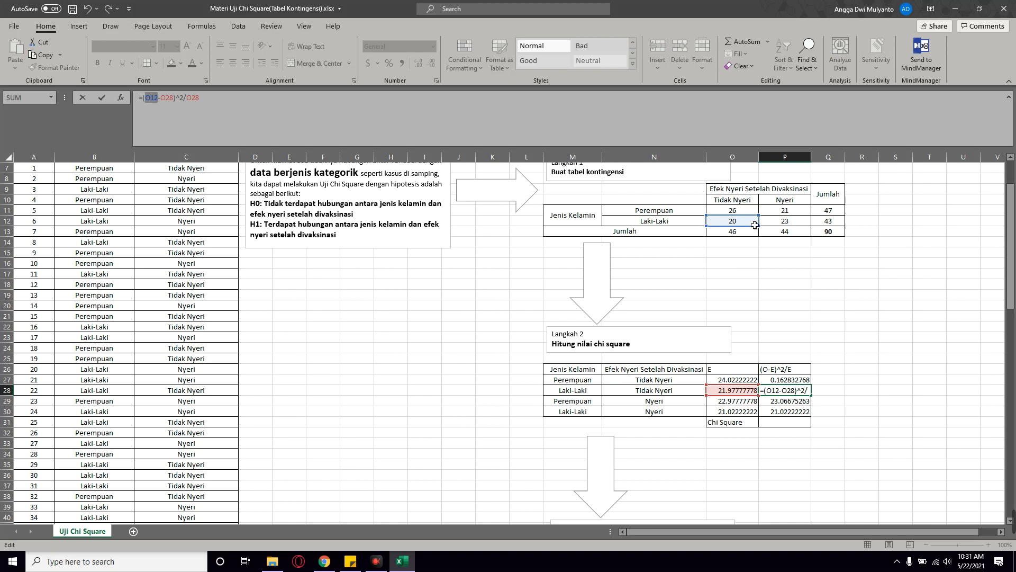
key(Return)
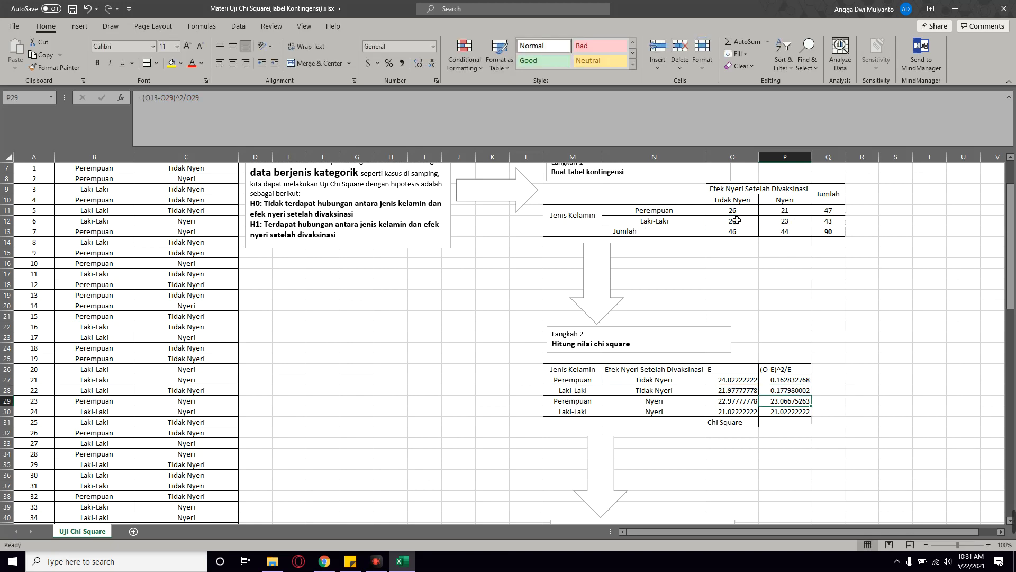
Replace the observed-value reference in P29's formula with P11, giving =(P11-O29)^2/O29
click(381, 99)
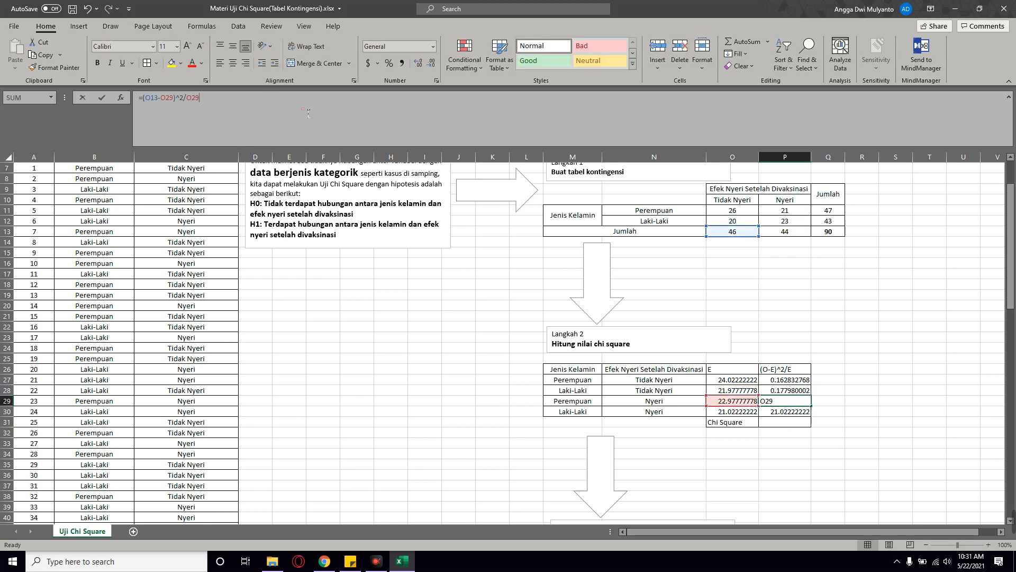
double_click(151, 99)
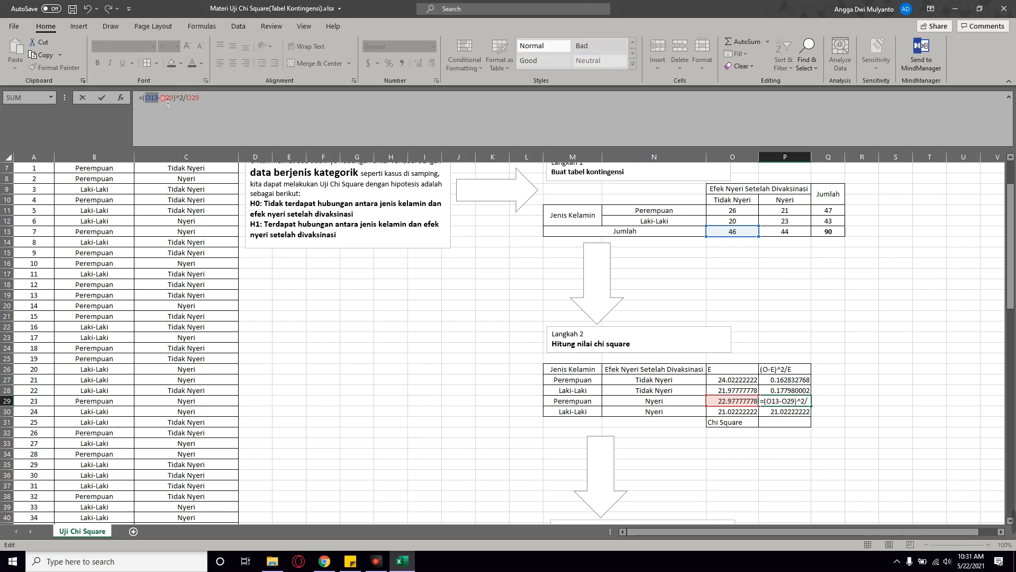
click(785, 211)
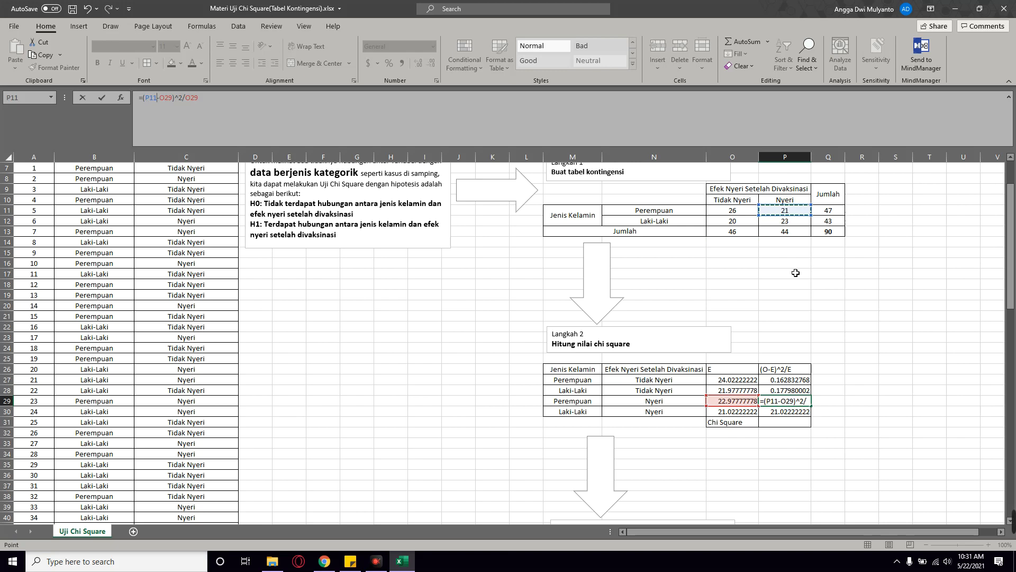
key(Return)
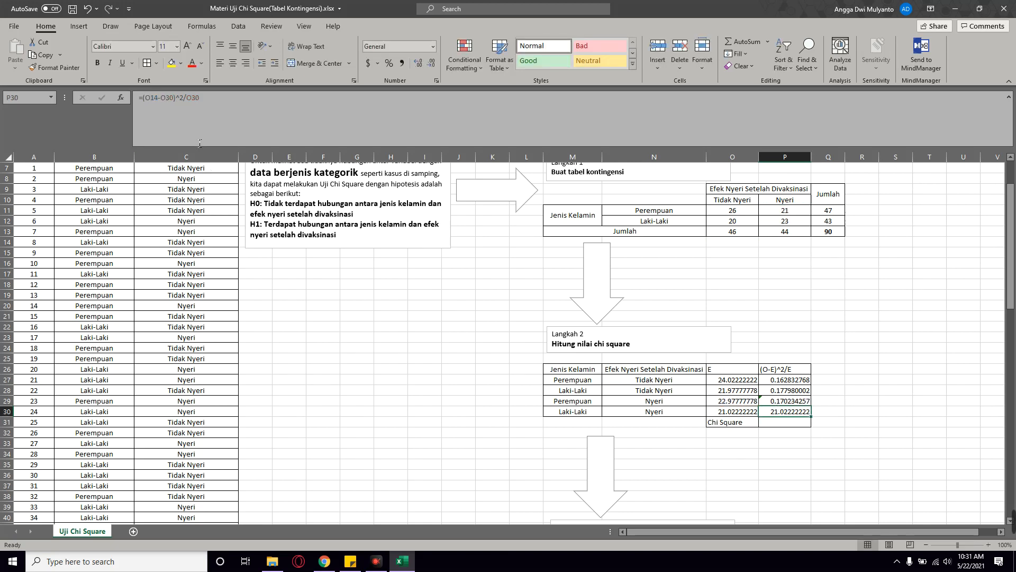
Replace the observed-value reference in P30's formula with P12, giving =(P12-O30)^2/O30
click(164, 101)
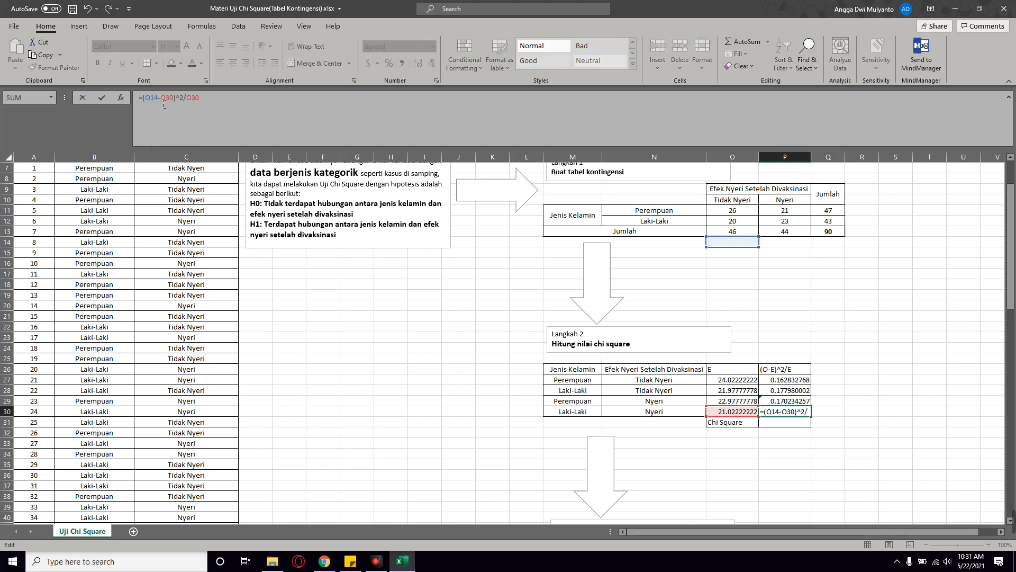
drag(158, 101, 145, 101)
click(799, 222)
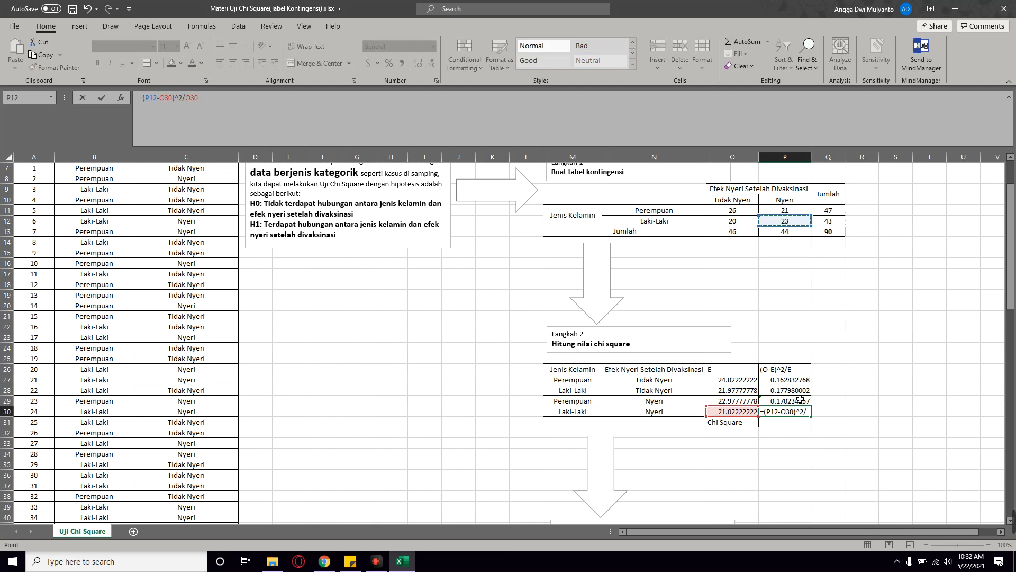
key(Return)
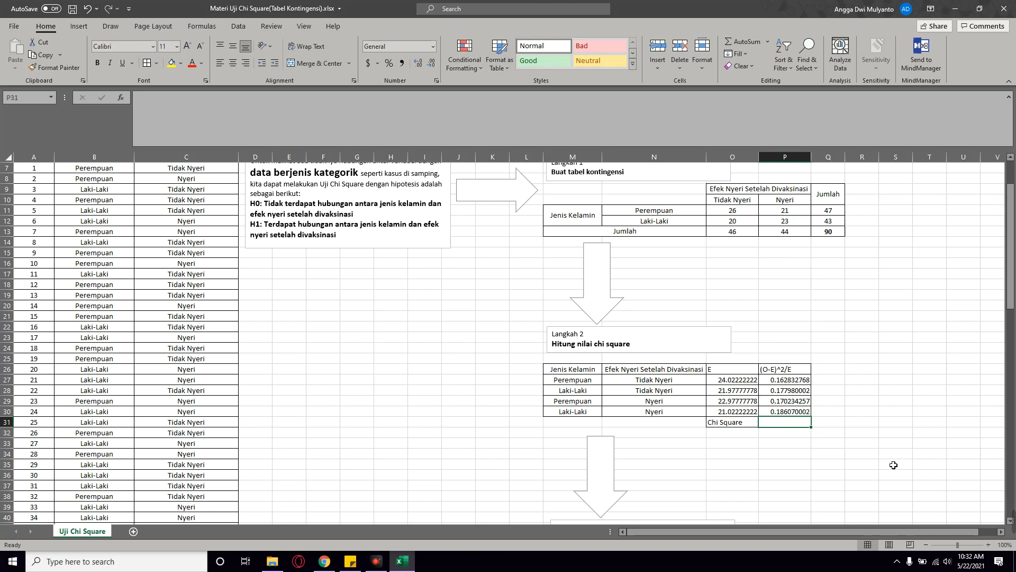
Calculate the Chi Square value in P31 as the sum of the (O-E)^2/E terms in P27:P30
text(=SUM()
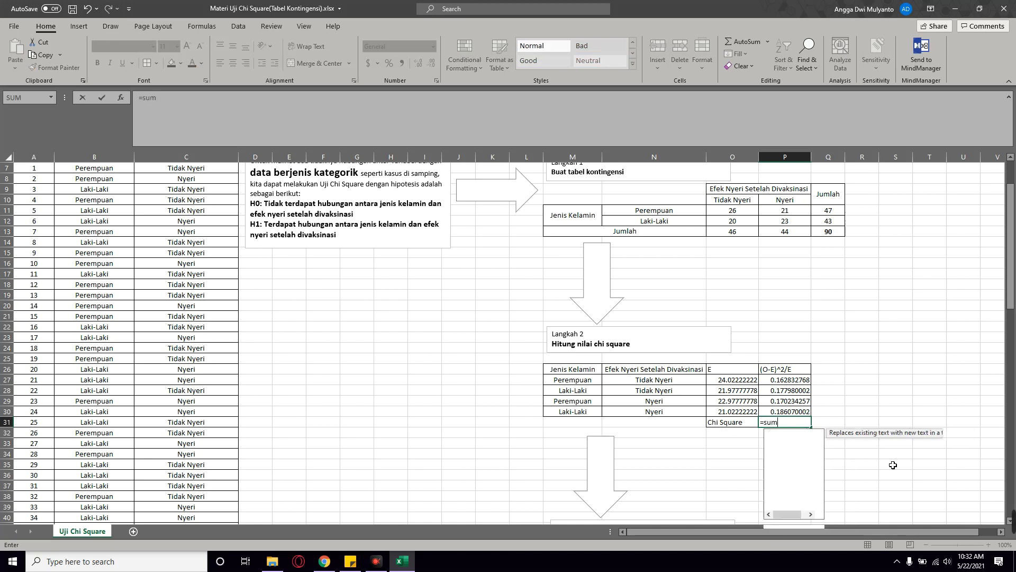
key(Up)
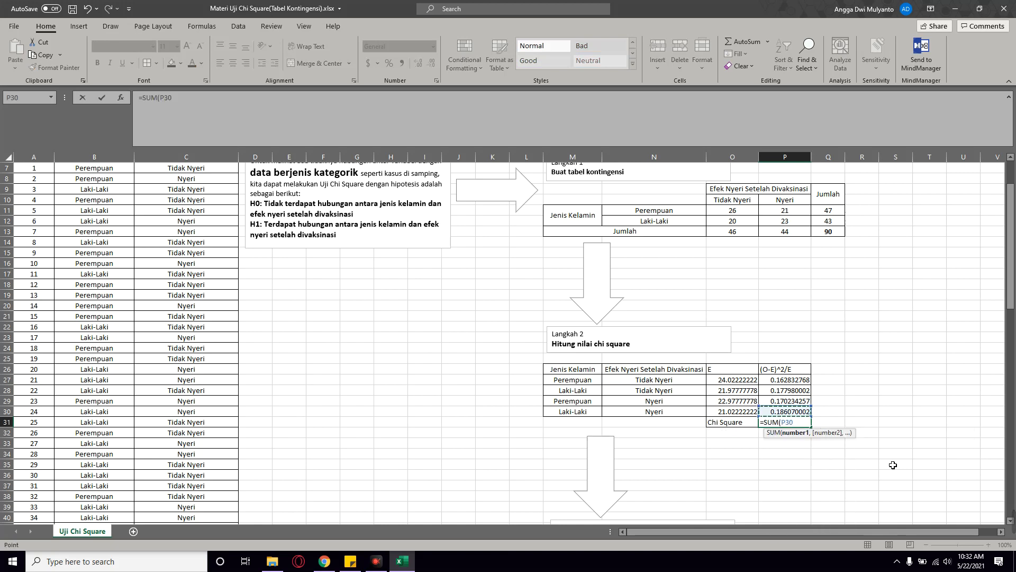
key(shift+Up)
key(shift+Up)
key(shift+Up)
text())
key(Return)
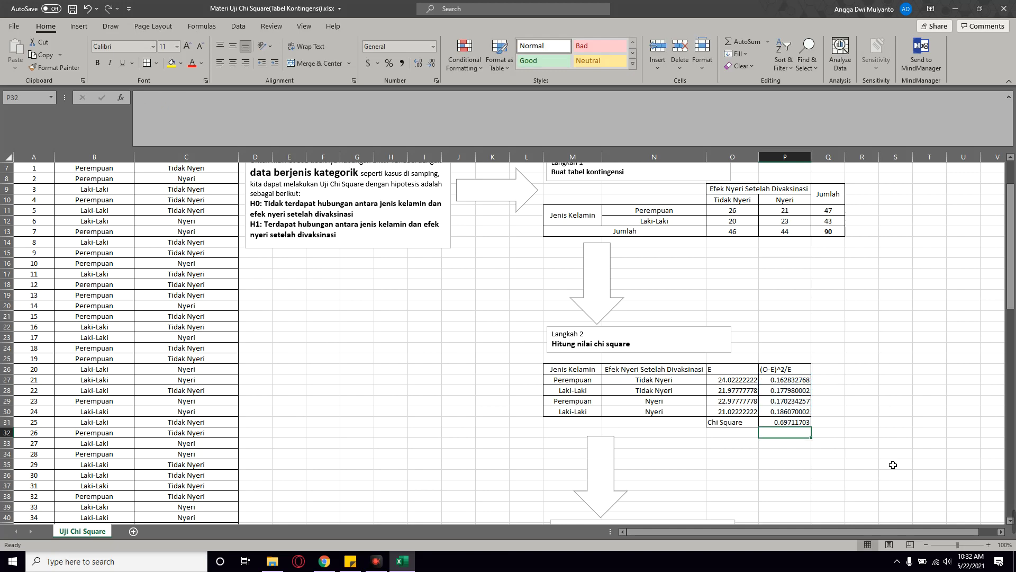
Compute Derajat Bebas in N45 as (2-1) multiplied by (2-1), and enter 0.05 as Alpha in N46
scroll(717, 474, down, 5)
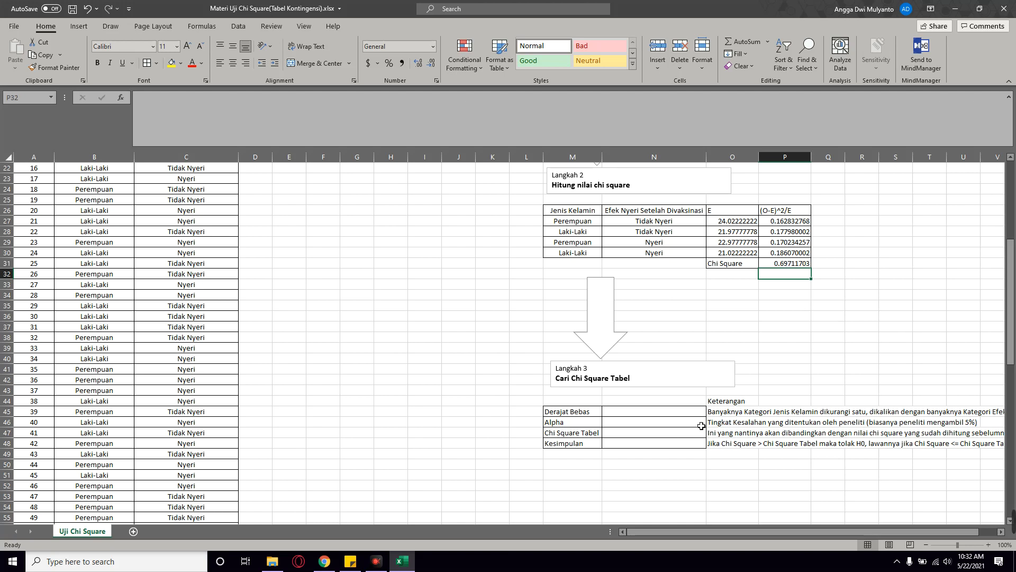
click(688, 412)
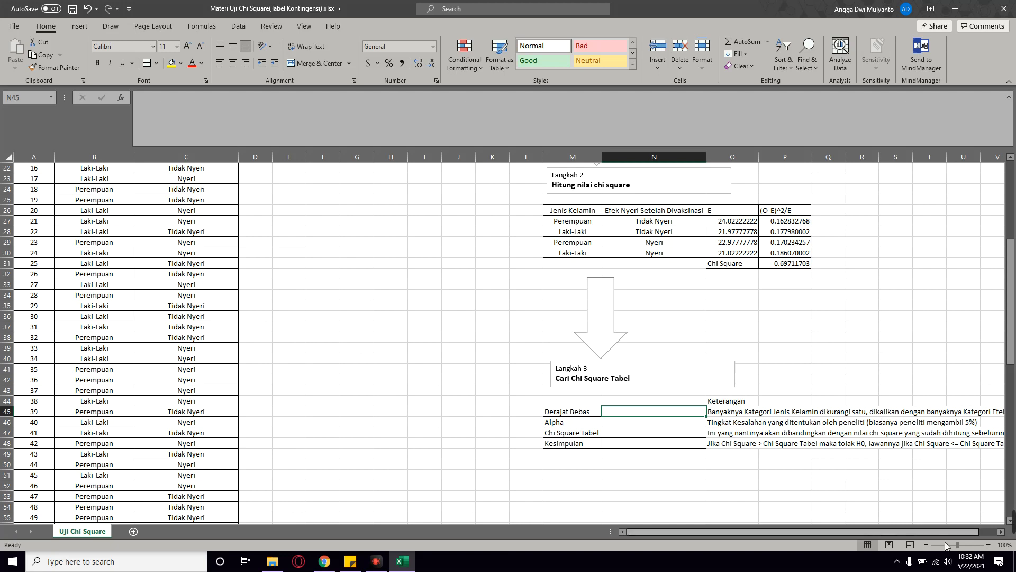
scroll(947, 537, right, 1)
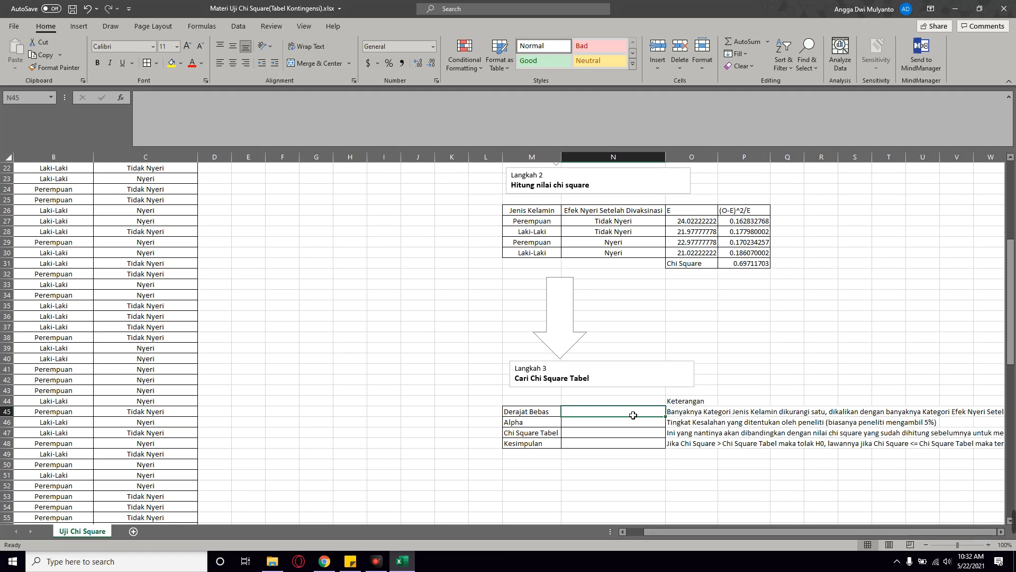
text(=)
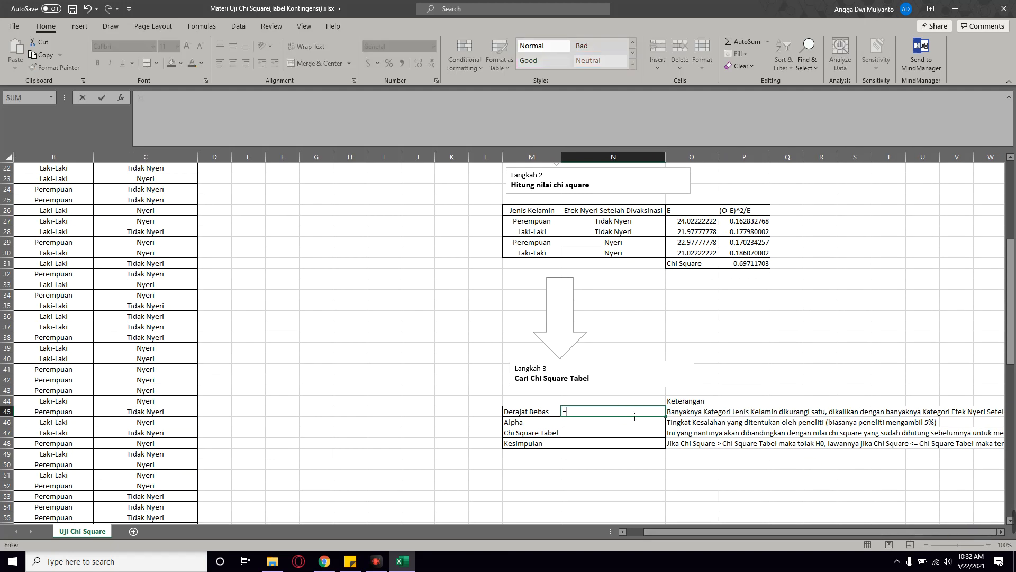
text(2-1)
key(BackSpace)
key(BackSpace)
key(BackSpace)
text((2-1)
text(2-1))
key(Return)
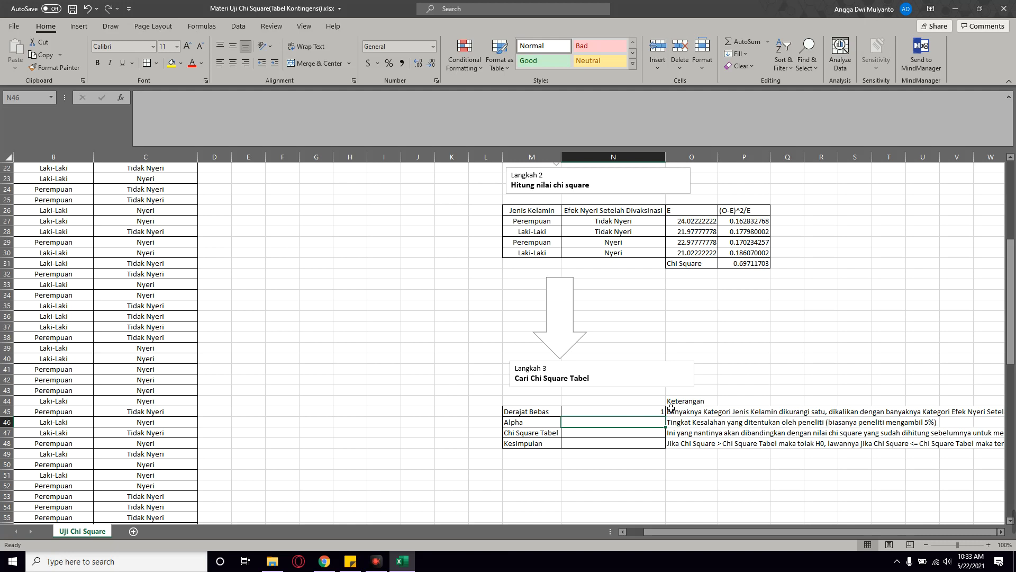
text(0.05)
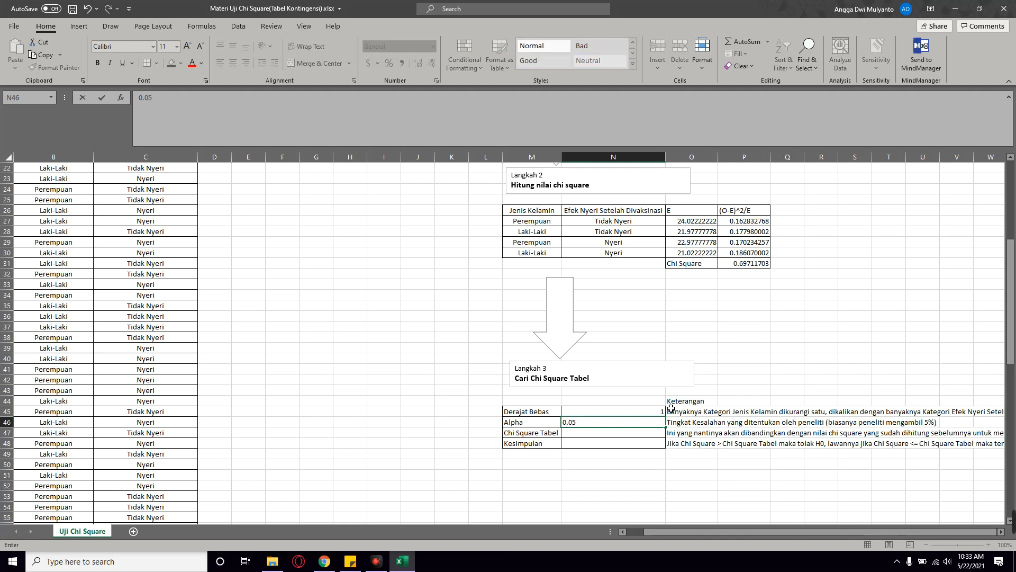
key(Return)
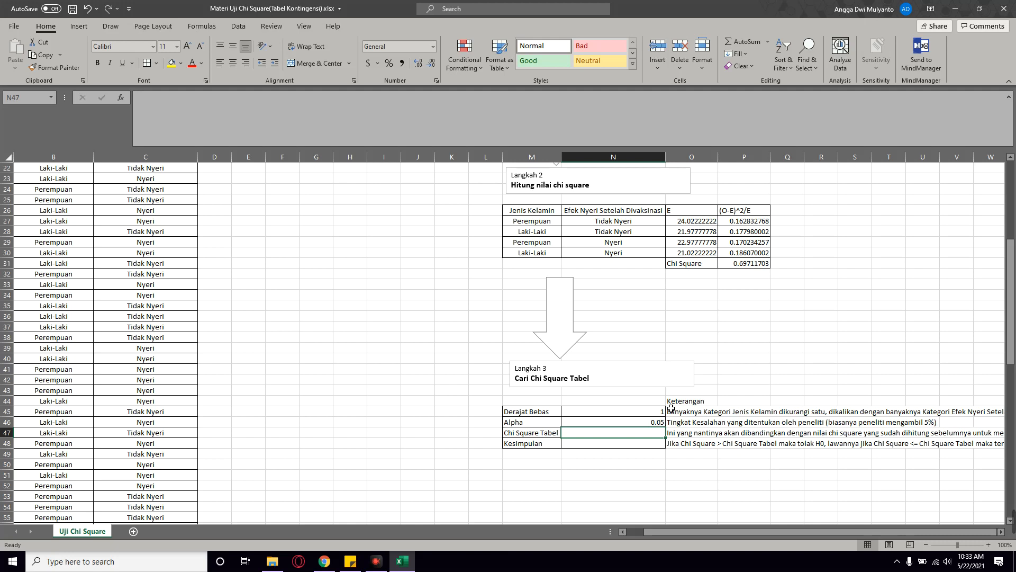
Compute Chi Square Tabel in N47 with CHISQ.INV.RT, using N46 as the probability and N45 as the degrees of freedom
text(=s)
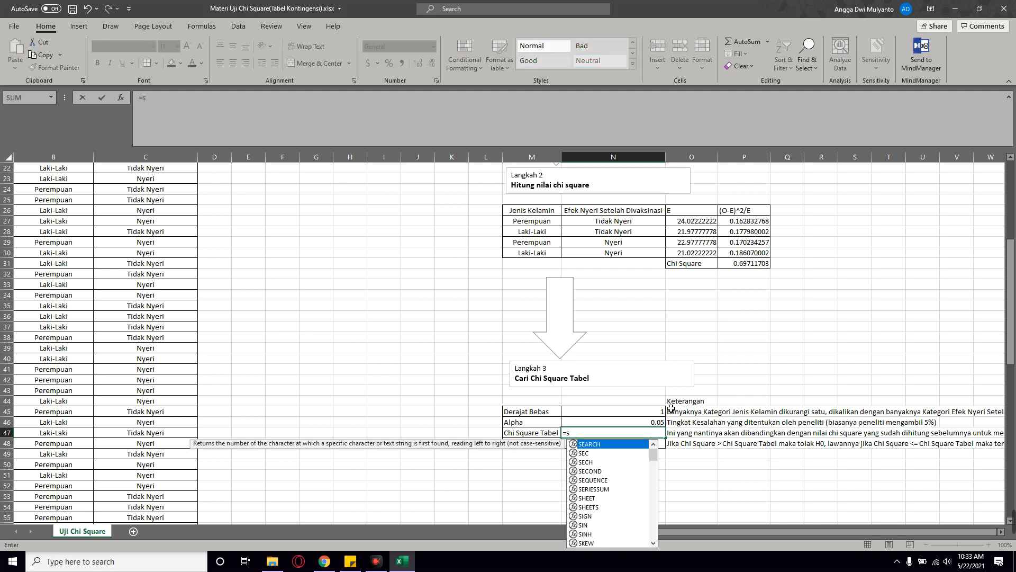
key(BackSpace)
text(ch)
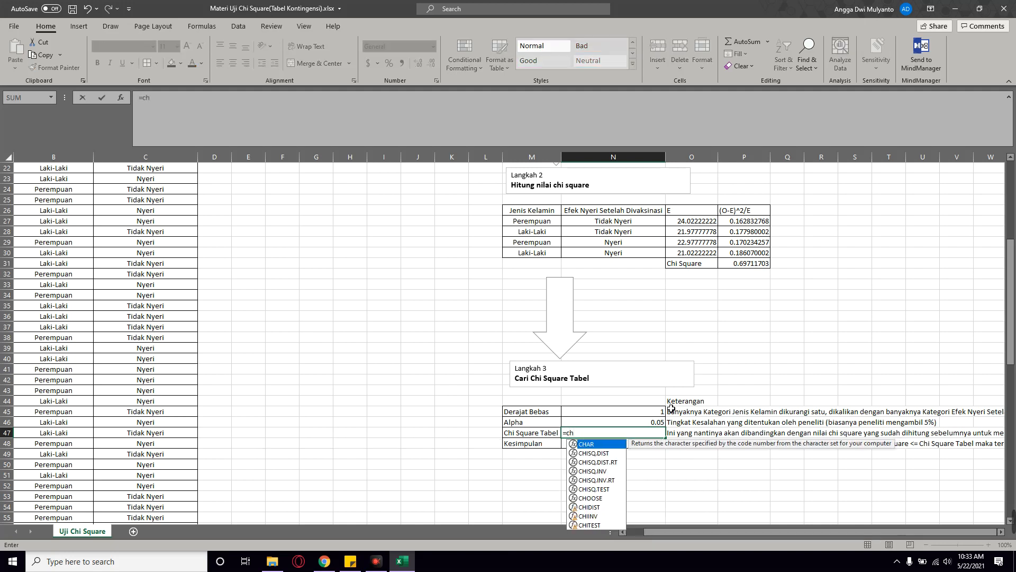
text(is)
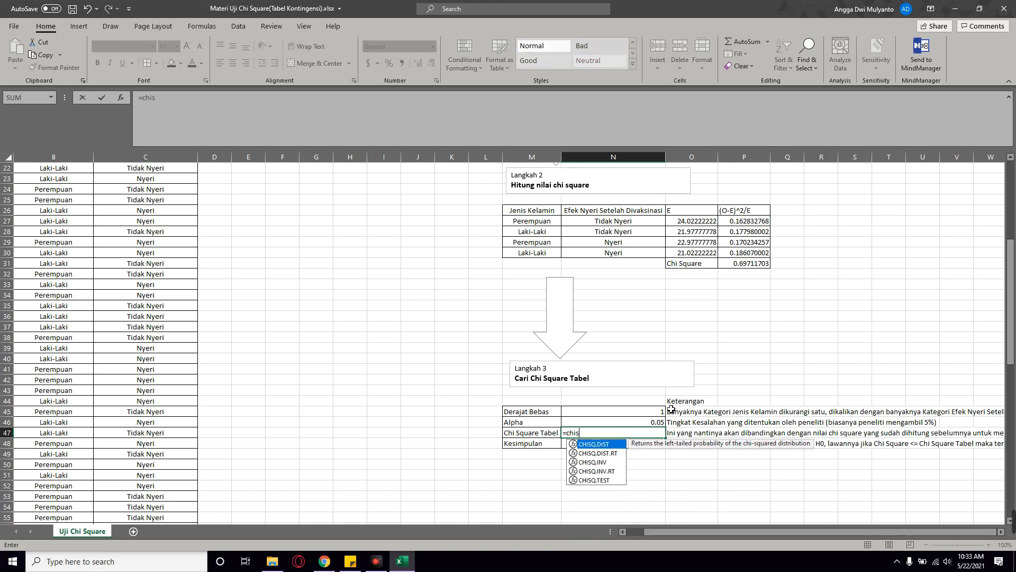
key(Down)
key(Down)
key(Down)
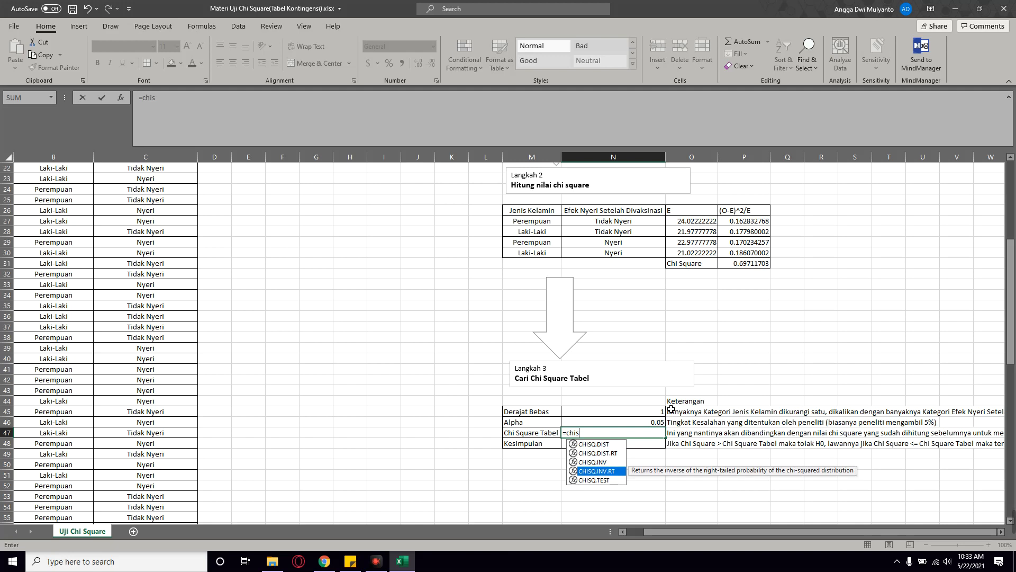
key(Tab)
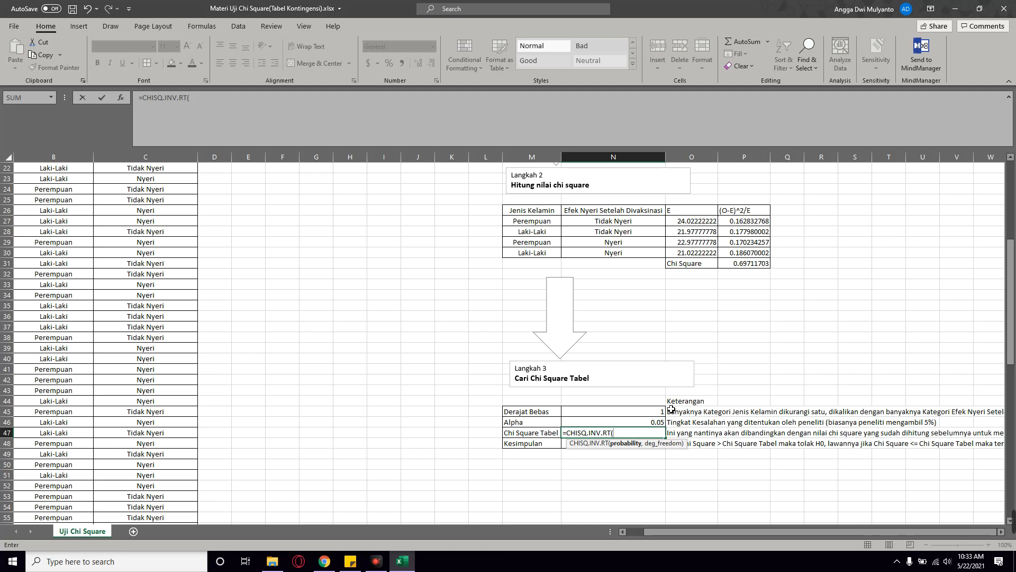
key(Up)
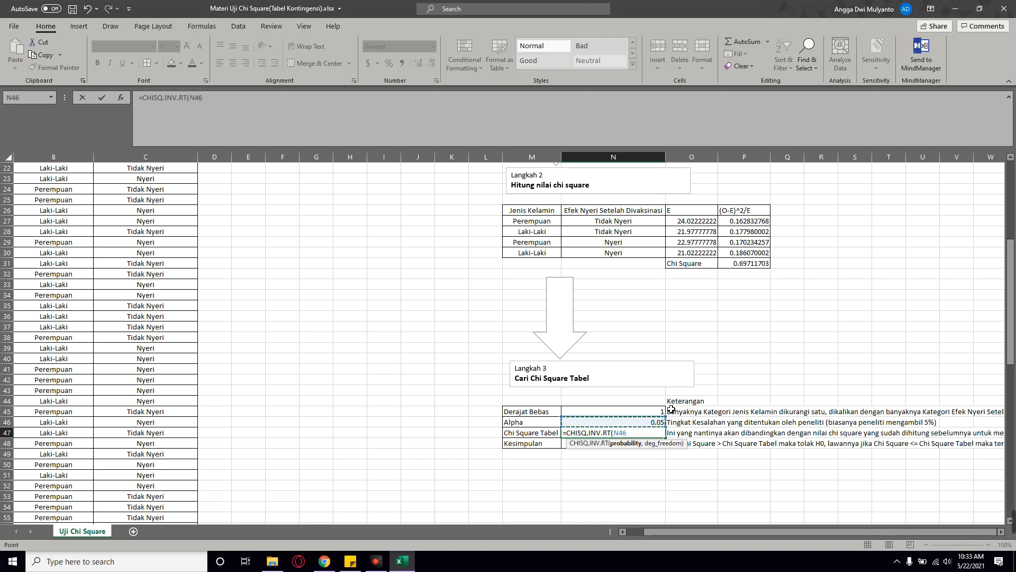
text(,)
key(Up)
key(Up)
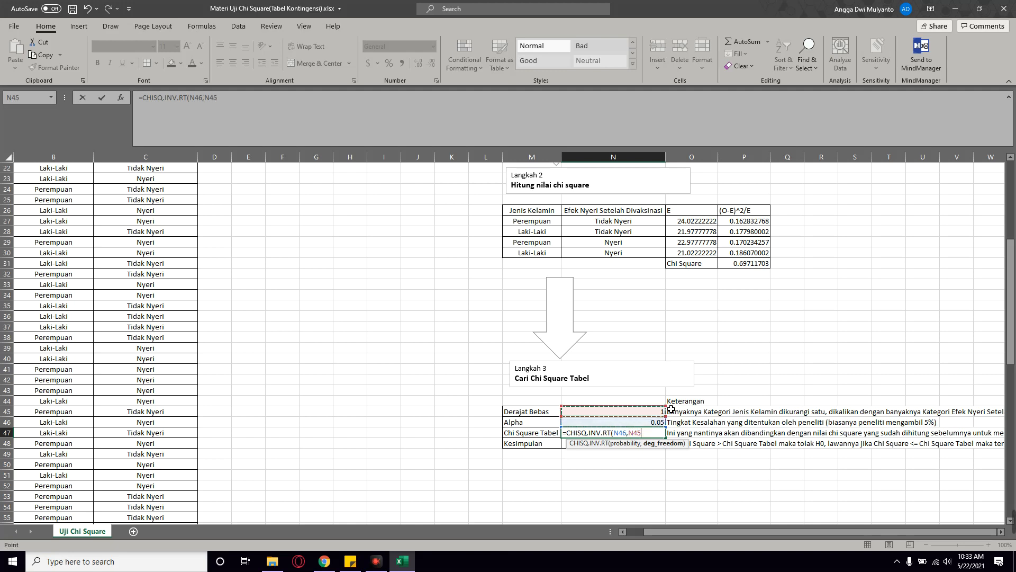
key(Return)
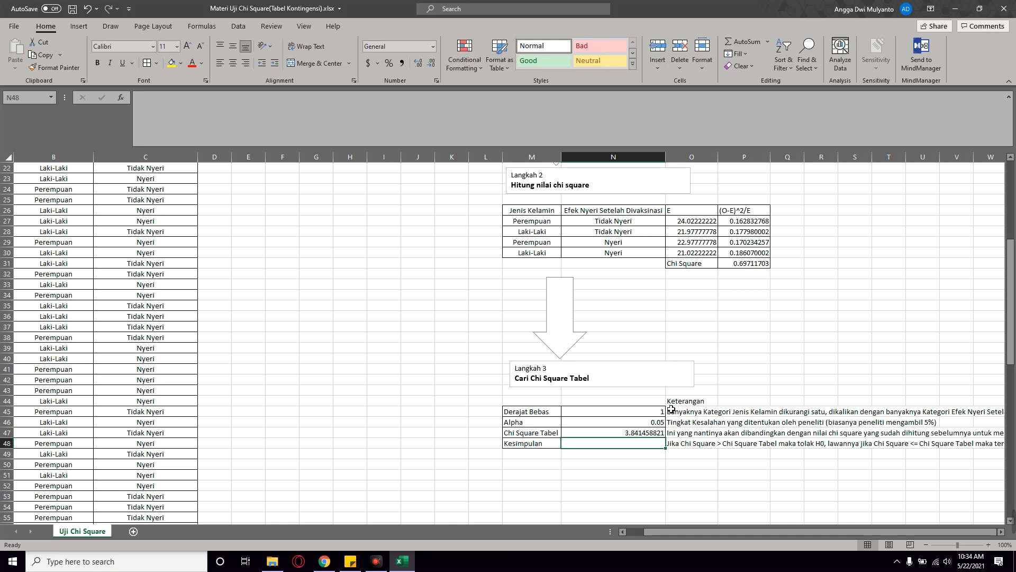
Review the decision rule in O48 and the H0 and H1 hypotheses, returning to the Kesimpulan cell N48
key(Right)
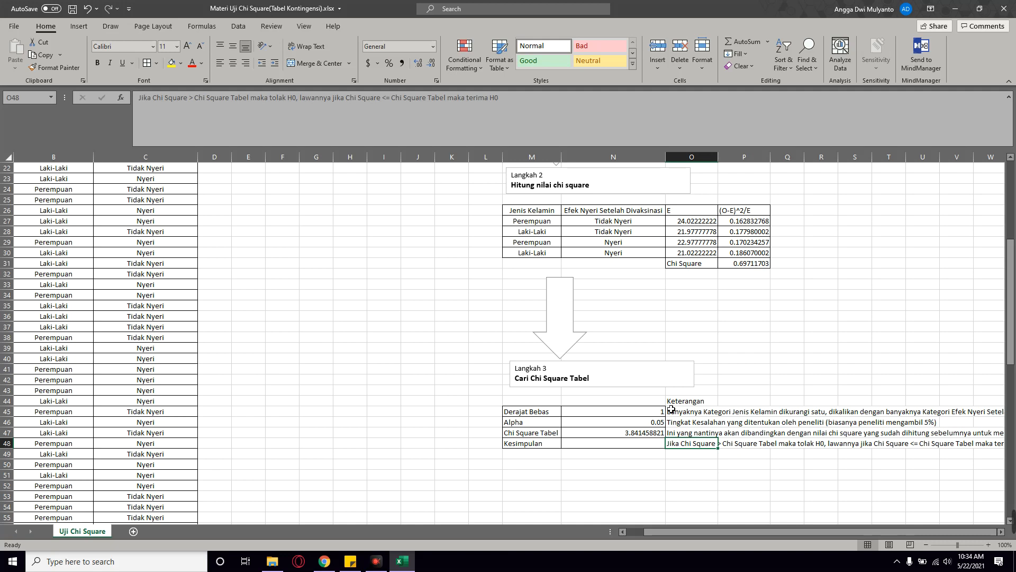
key(Left)
key(Left)
key(Left)
key(Left)
key(Left)
key(Left)
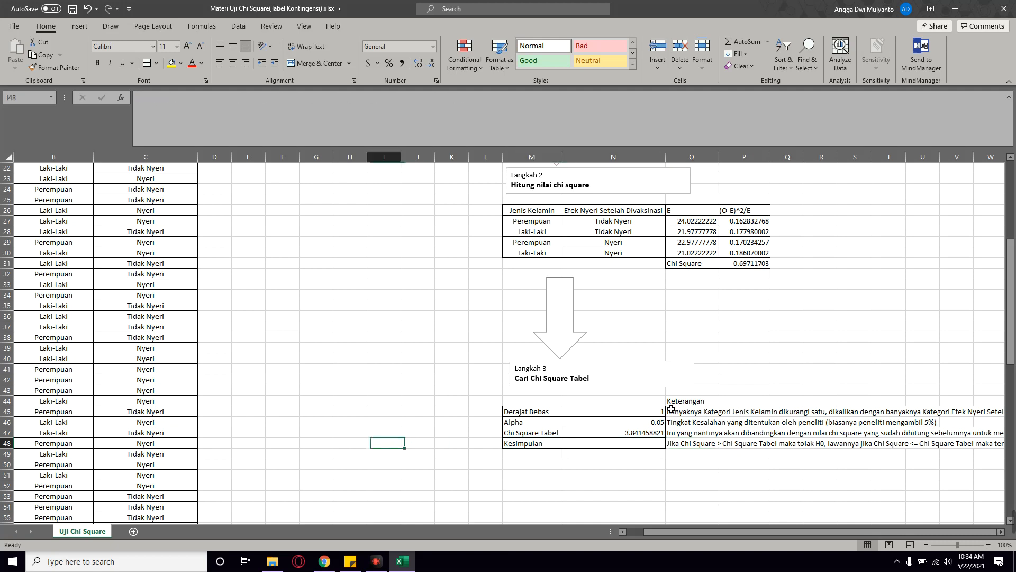
key(Up)
key(Up)
key(Up)
key(Up)
key(Up)
key(Up)
key(Up)
key(Up)
key(Up)
key(Up)
key(Up)
key(Up)
key(Up)
key(Up)
key(Up)
key(Up)
key(Up)
key(Up)
key(Up)
key(Up)
key(Up)
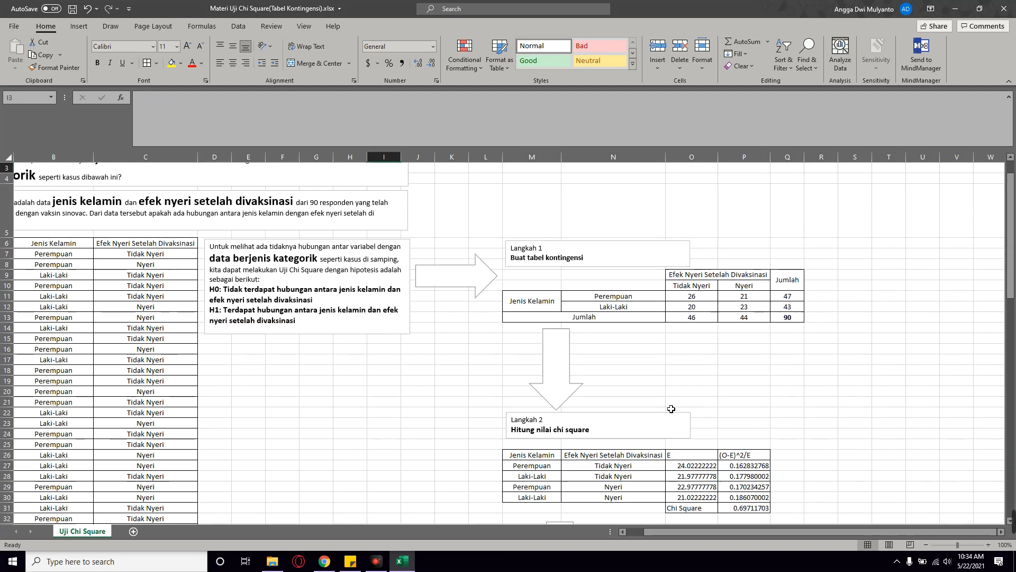
key(Down)
key(Down)
key(Down)
key(Down)
key(Down)
key(Down)
key(Down)
key(Down)
key(Down)
key(Down)
key(Down)
key(Down)
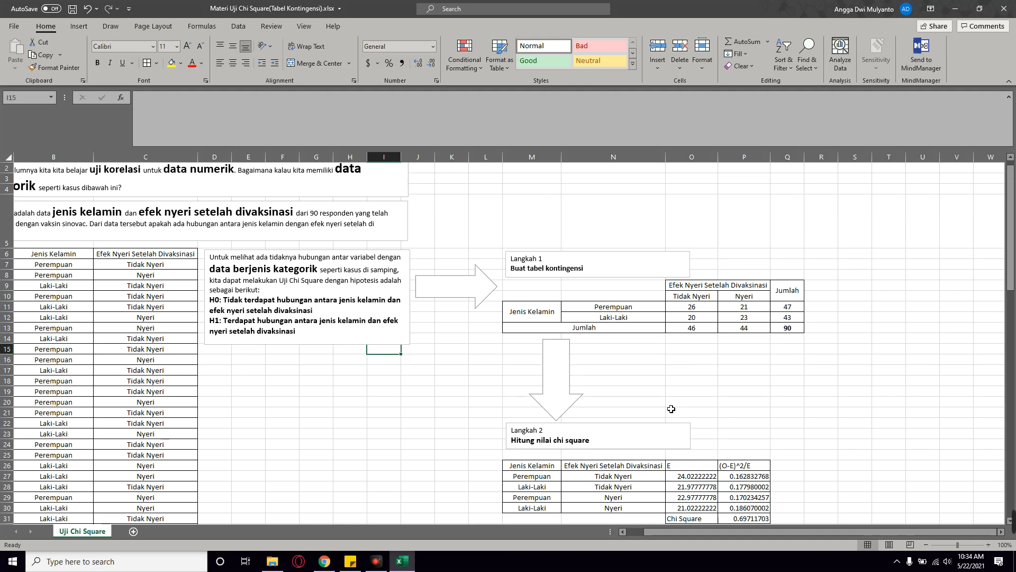
key(Down)
key(Down)
key(Down)
key(Down)
key(Down)
key(Down)
key(Down)
key(Down)
key(Down)
key(Down)
key(Down)
key(Down)
key(Down)
key(Down)
key(Down)
key(Down)
key(Down)
key(Down)
key(Down)
key(Down)
key(Right)
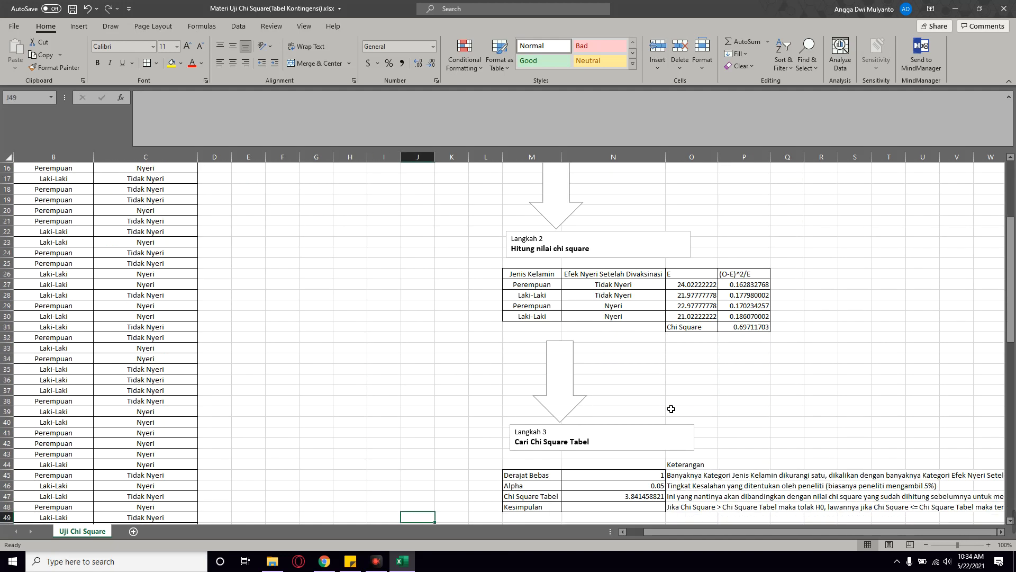
key(Right)
key(Right)
key(Right)
key(Right)
key(Right)
key(Up)
key(Left)
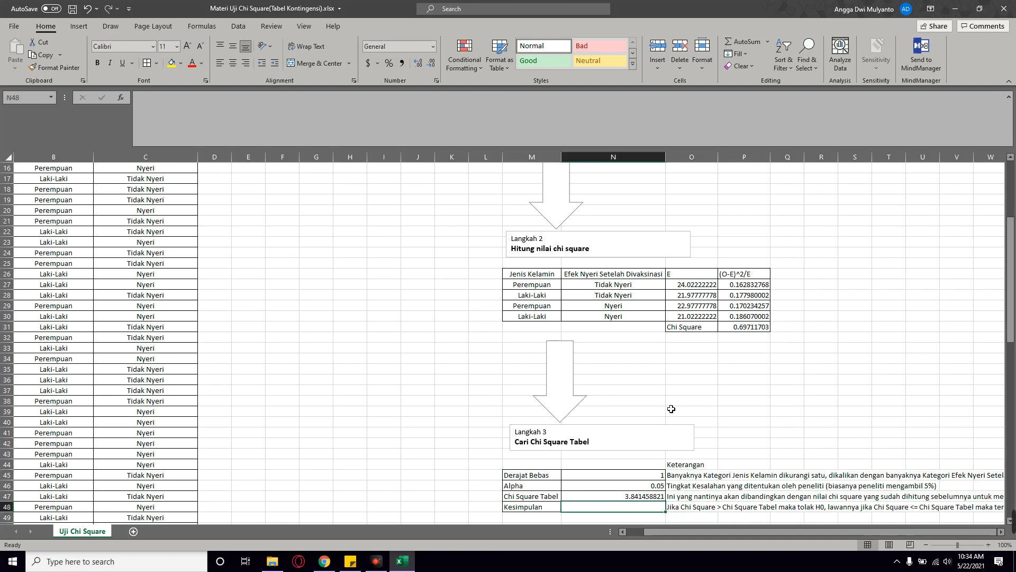
Begin an IF formula in the Kesimpulan cell N48 with the logical test P31>N47
text(=IF()
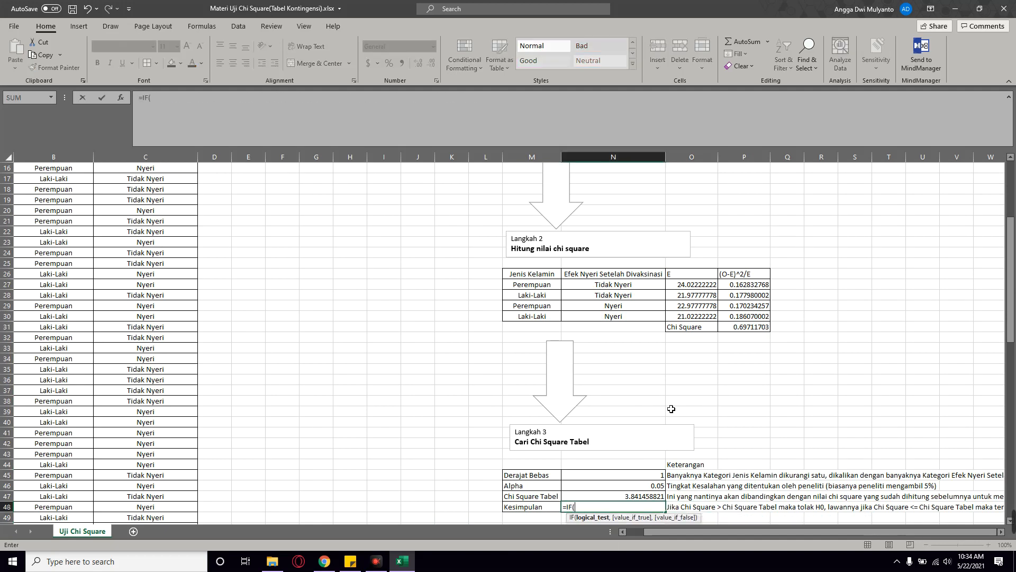
key(Up)
key(Up)
key(Up)
key(Up)
key(Up)
key(Up)
key(Up)
key(Up)
key(Up)
key(Up)
key(Up)
key(Up)
key(Up)
key(Up)
key(Up)
key(Up)
key(Up)
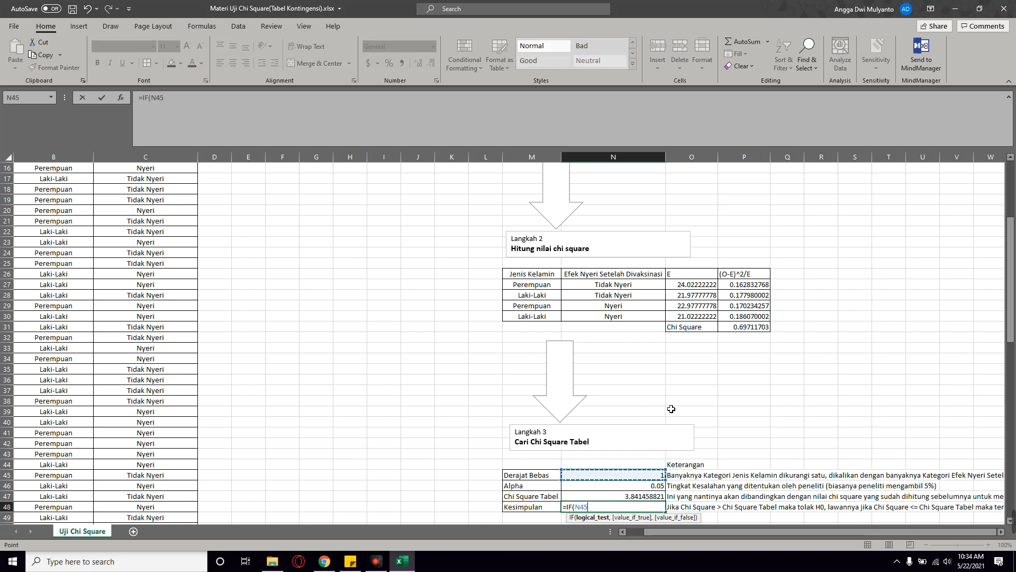
key(Right)
key(Right)
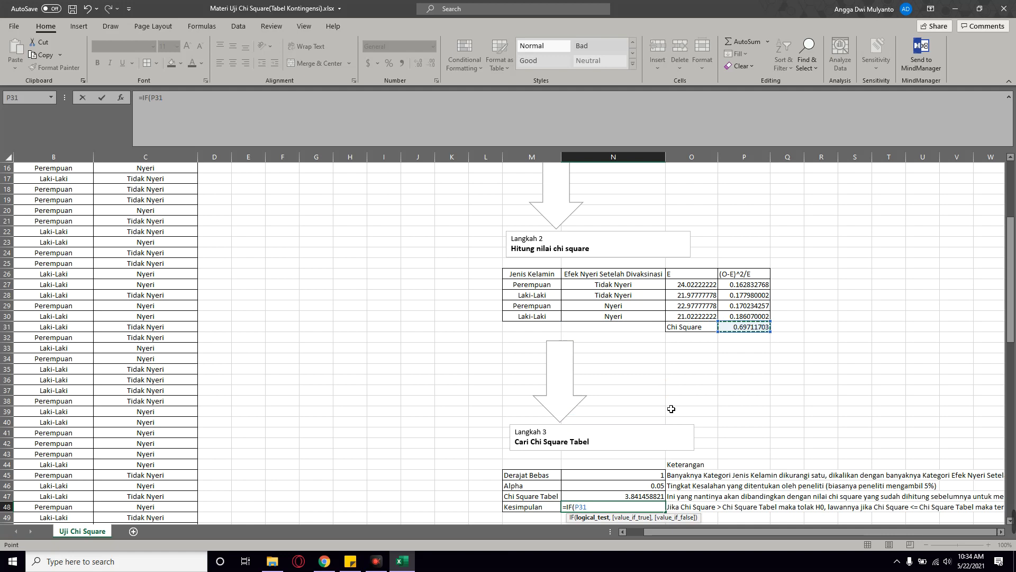
text(>)
key(Up)
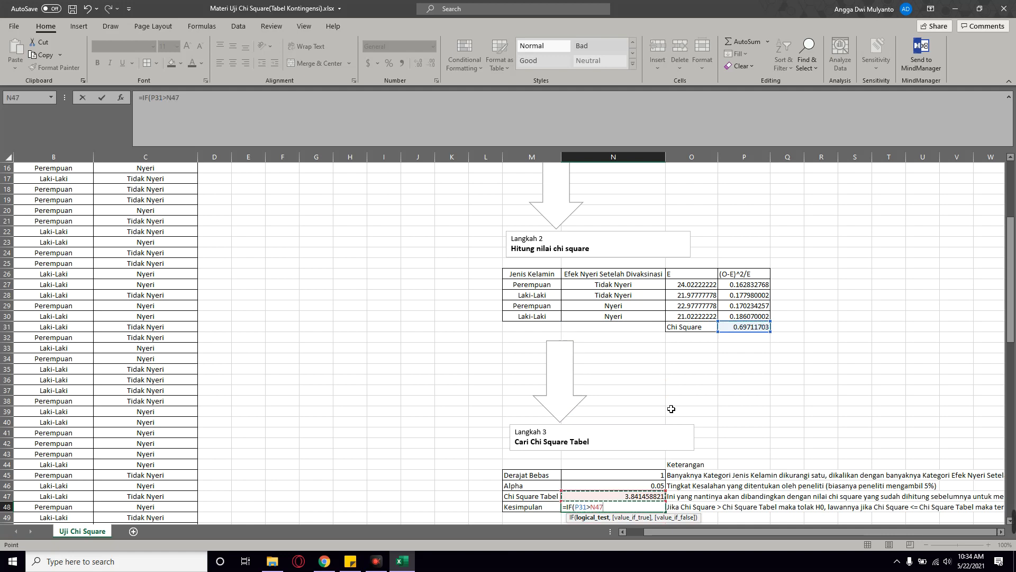
Complete the IF formula in the Kesimpulan cell to return "Terdapat Hubungan" when true and "Tidak Terdapat Hubungan" when false
text(,")
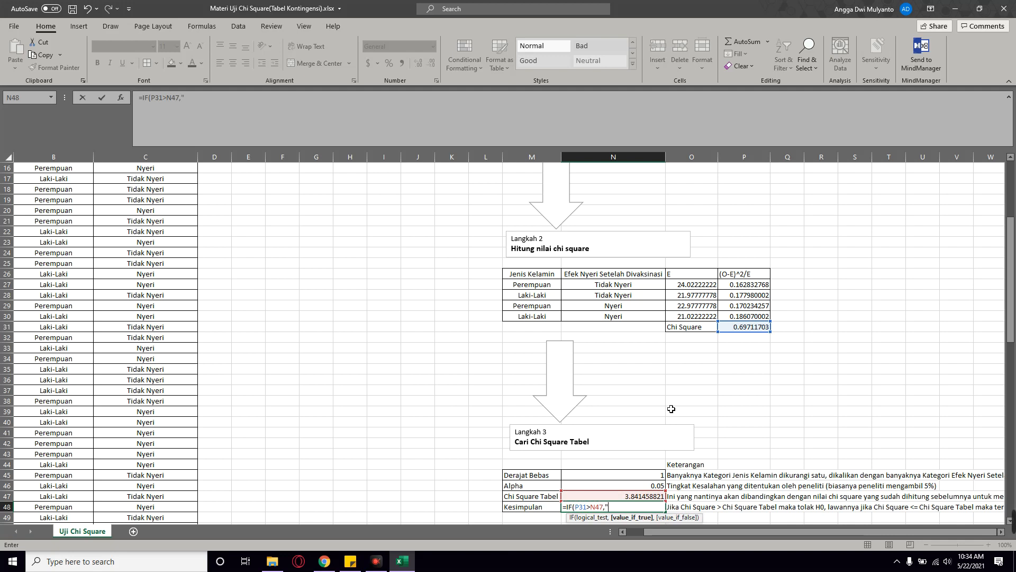
scroll(337, 282, up, 4)
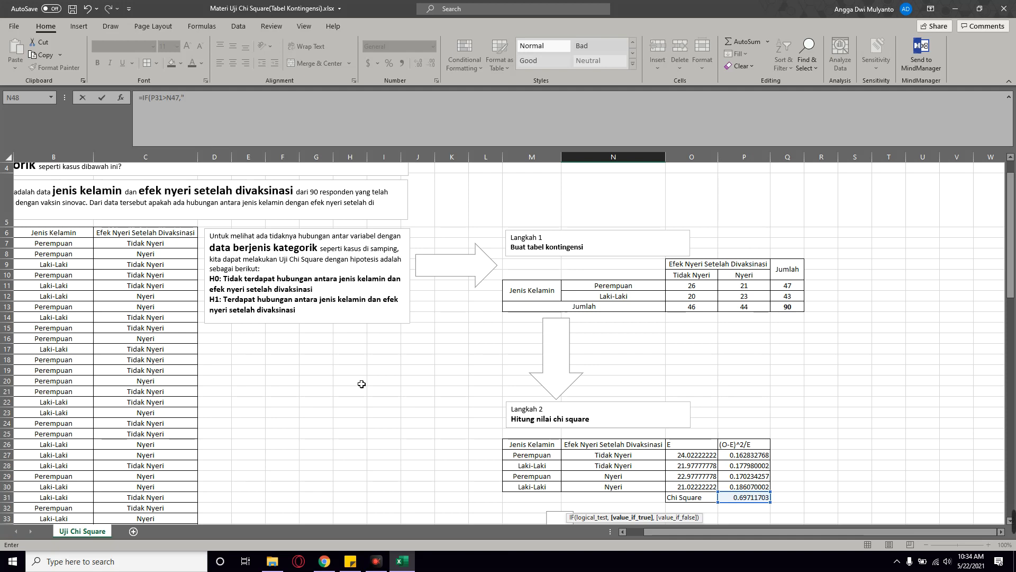
scroll(363, 385, down, 8)
text(Terdapat)
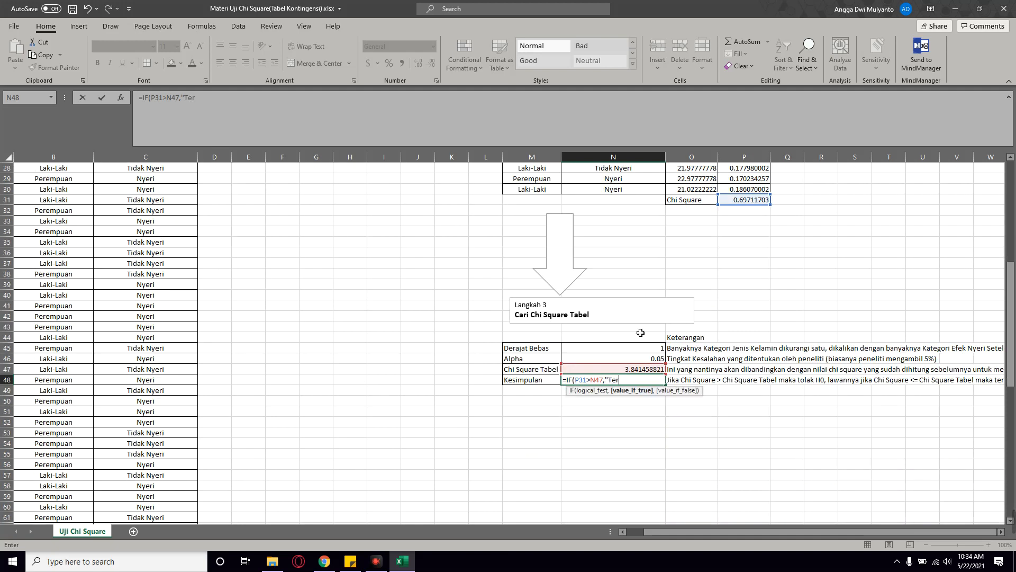
text(ubungan")
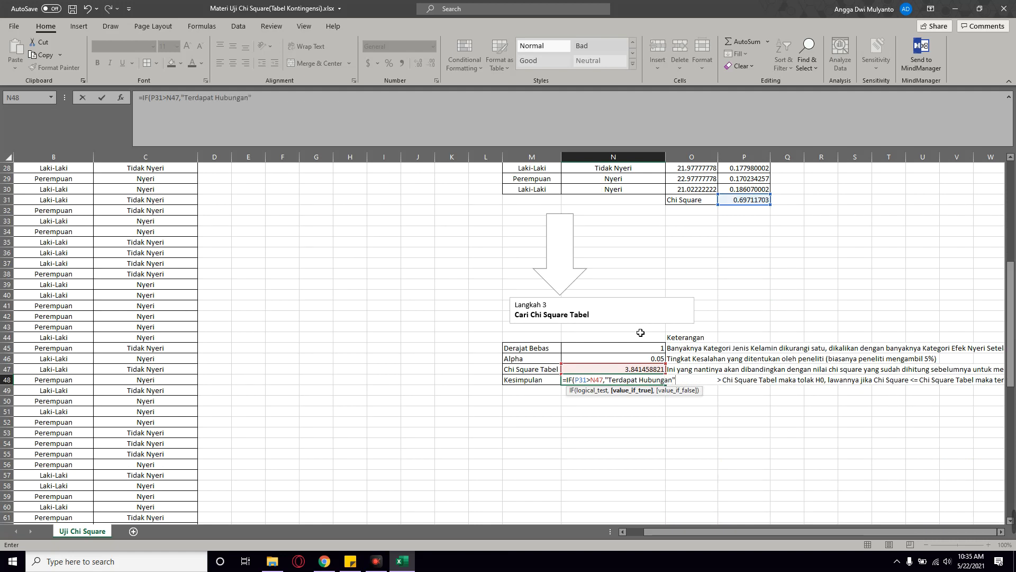
text(,"Tidak Terdapat H)
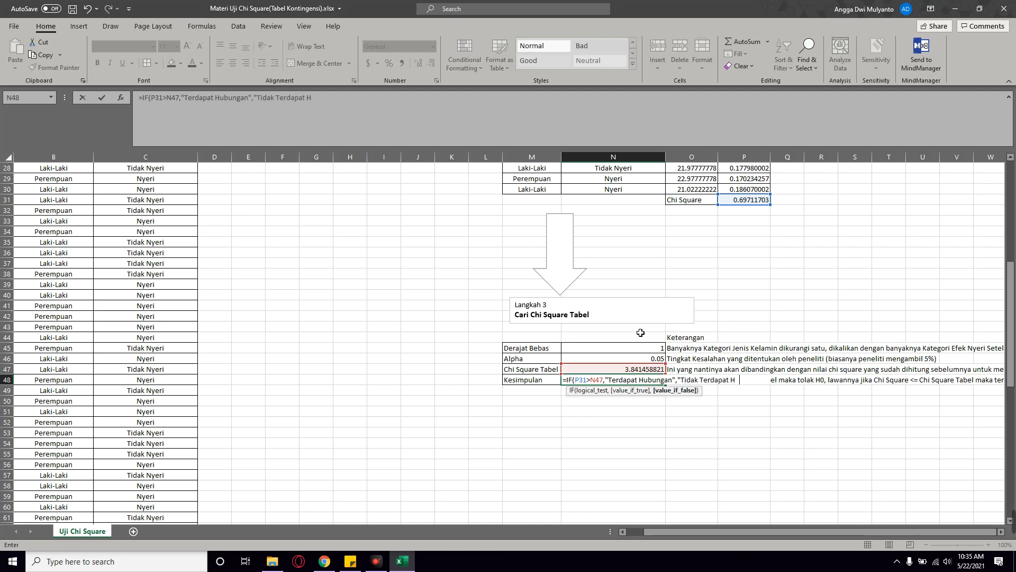
text(ubungan"))
key(Return)
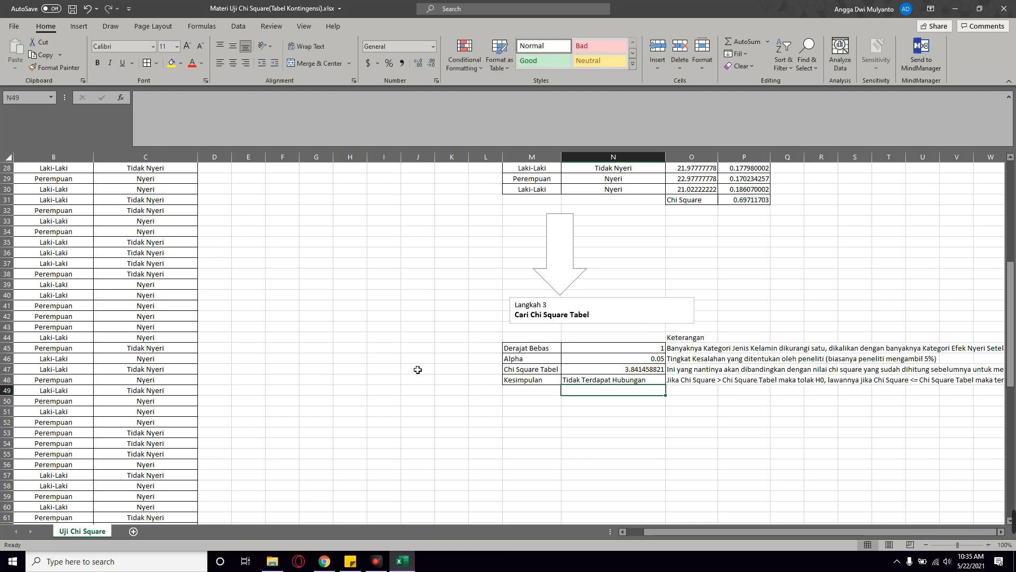
Review the Kesimpulan formula in N48 against the hypotheses, the contingency table and the chi-square calculation steps
scroll(418, 369, up, 9)
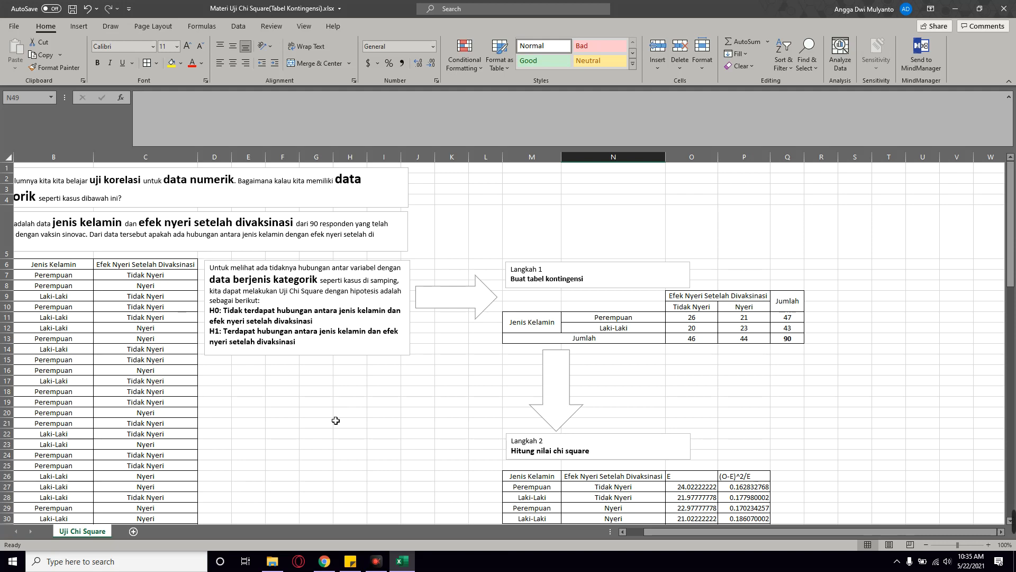
scroll(336, 420, down, 12)
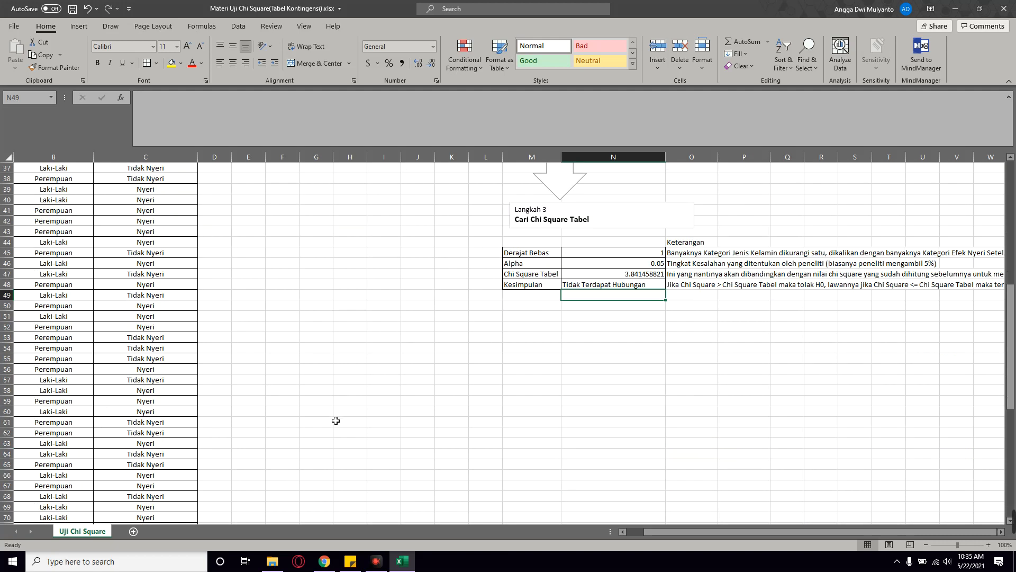
click(619, 288)
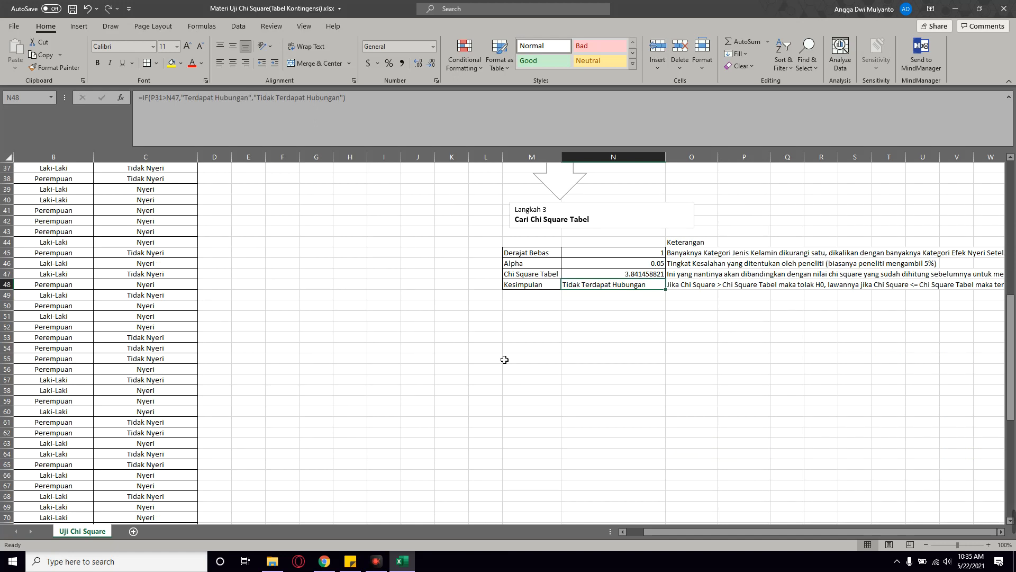
scroll(504, 359, up, 4)
scroll(505, 359, up, 4)
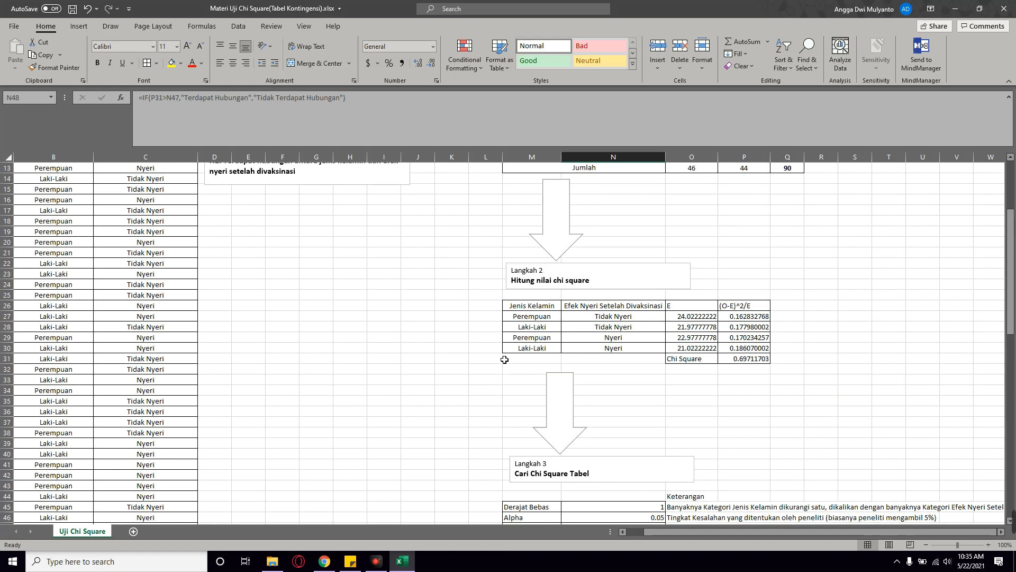
scroll(504, 359, up, 4)
click(485, 391)
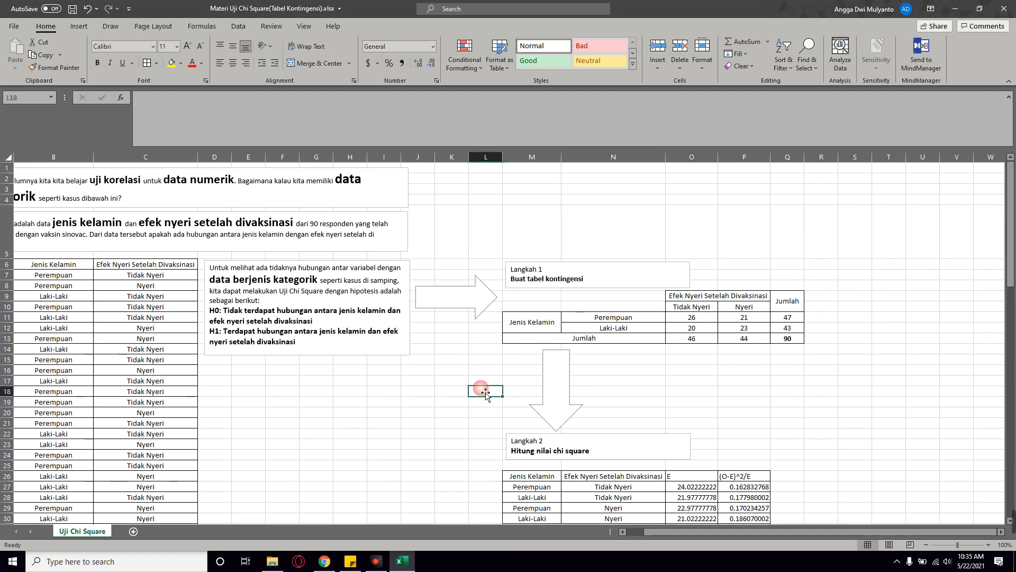
scroll(486, 393, down, 5)
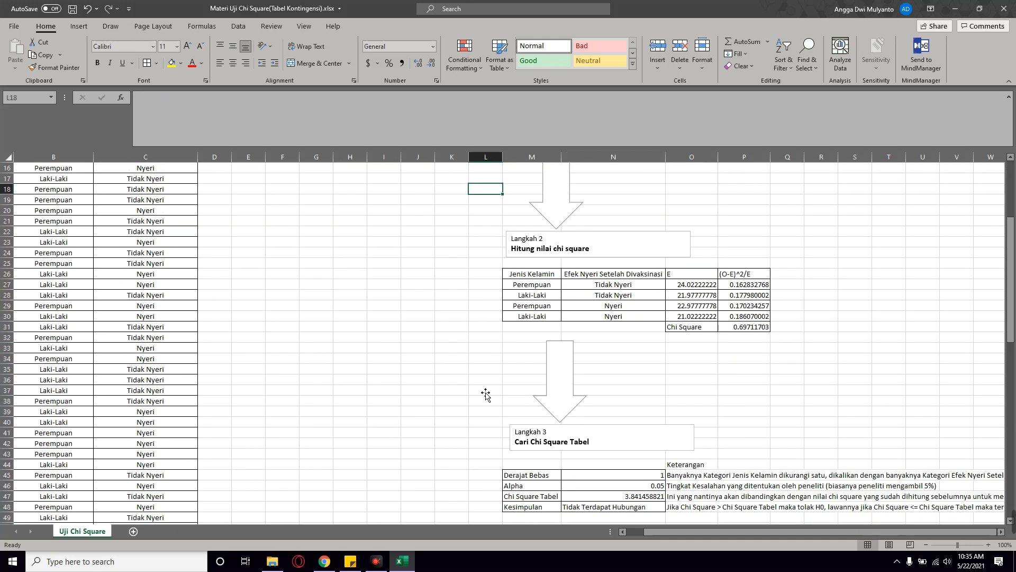
scroll(485, 394, down, 2)
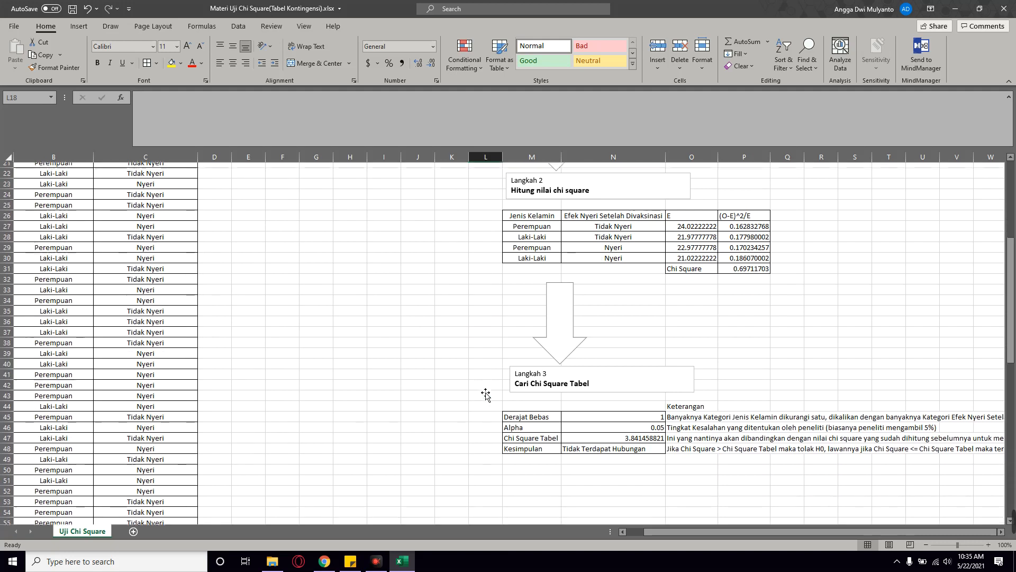